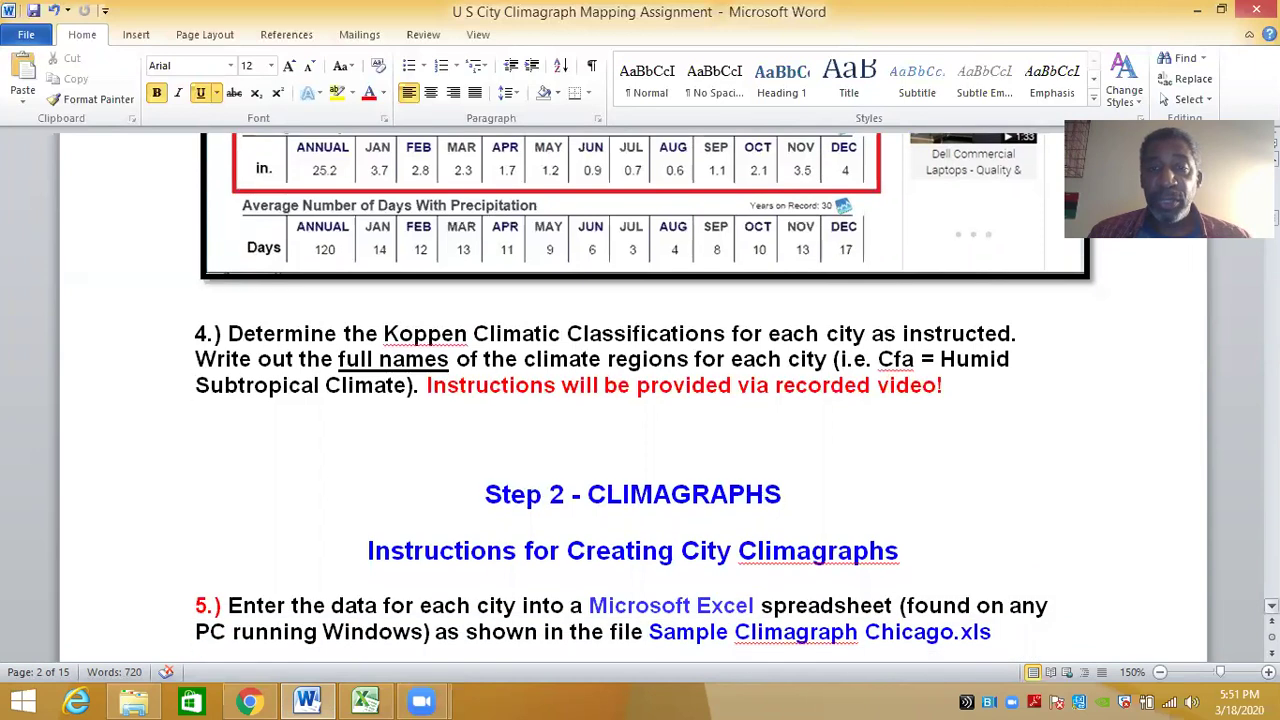
- Go through the assignment instructions to item 7, and copy the Baltimore, Maryland climagraph chart in the Excel working sheet
scroll(633, 400, down, 7)
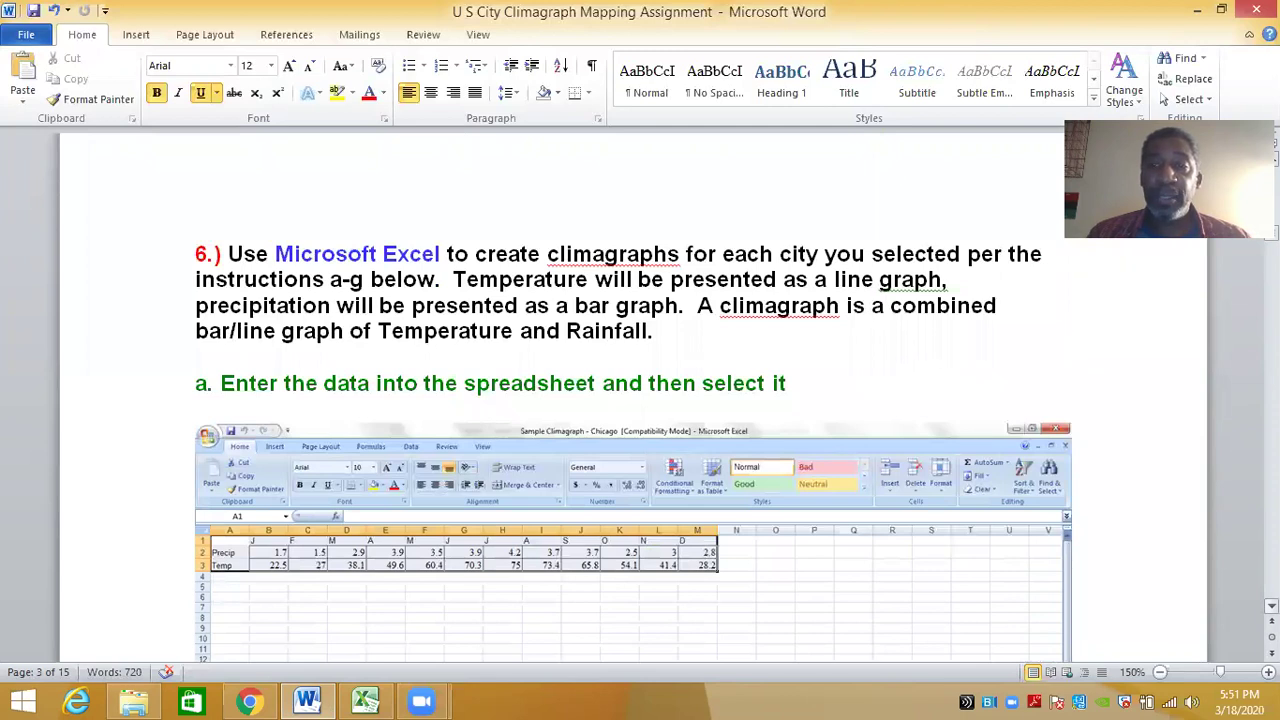
drag(1273, 232, 1271, 413)
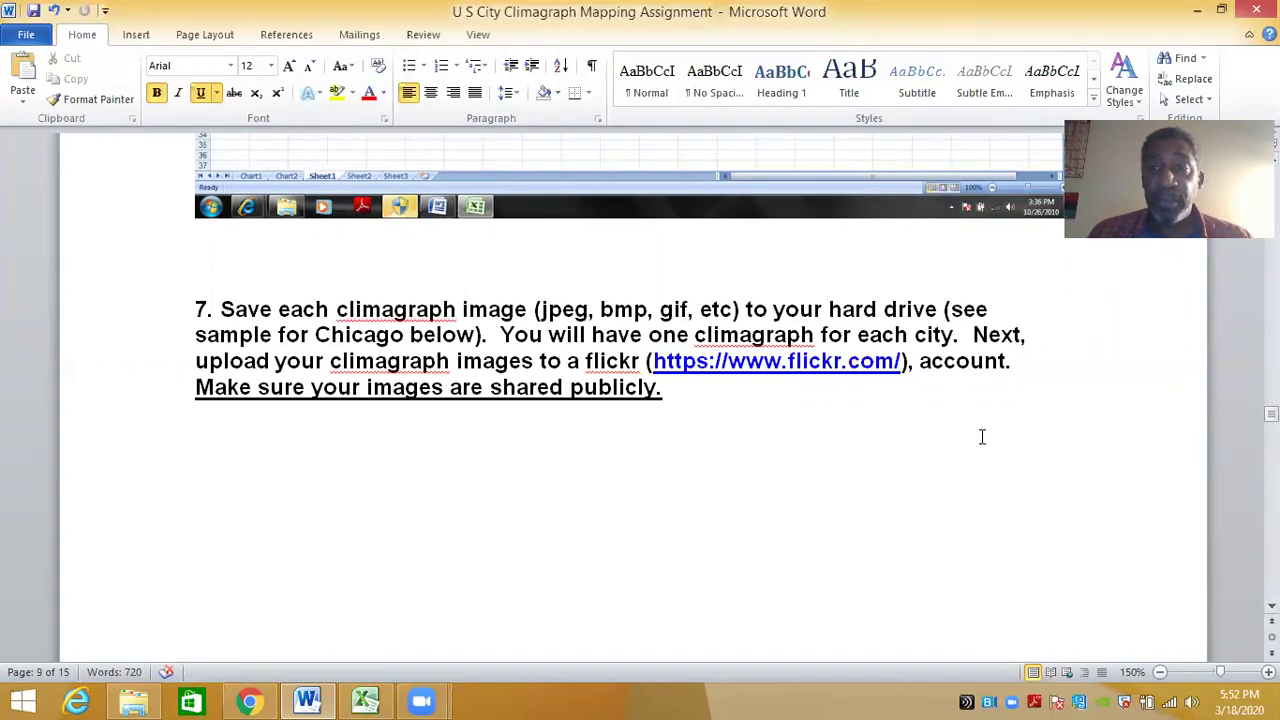
click(368, 699)
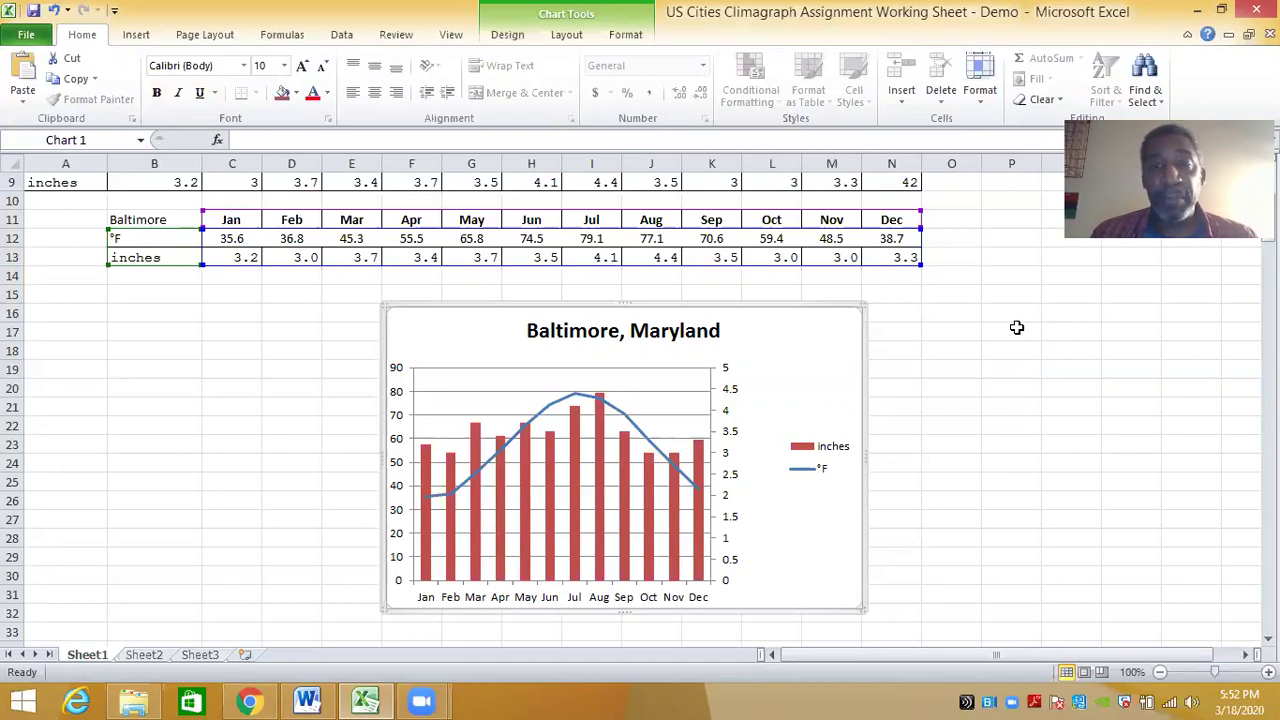
right_click(805, 360)
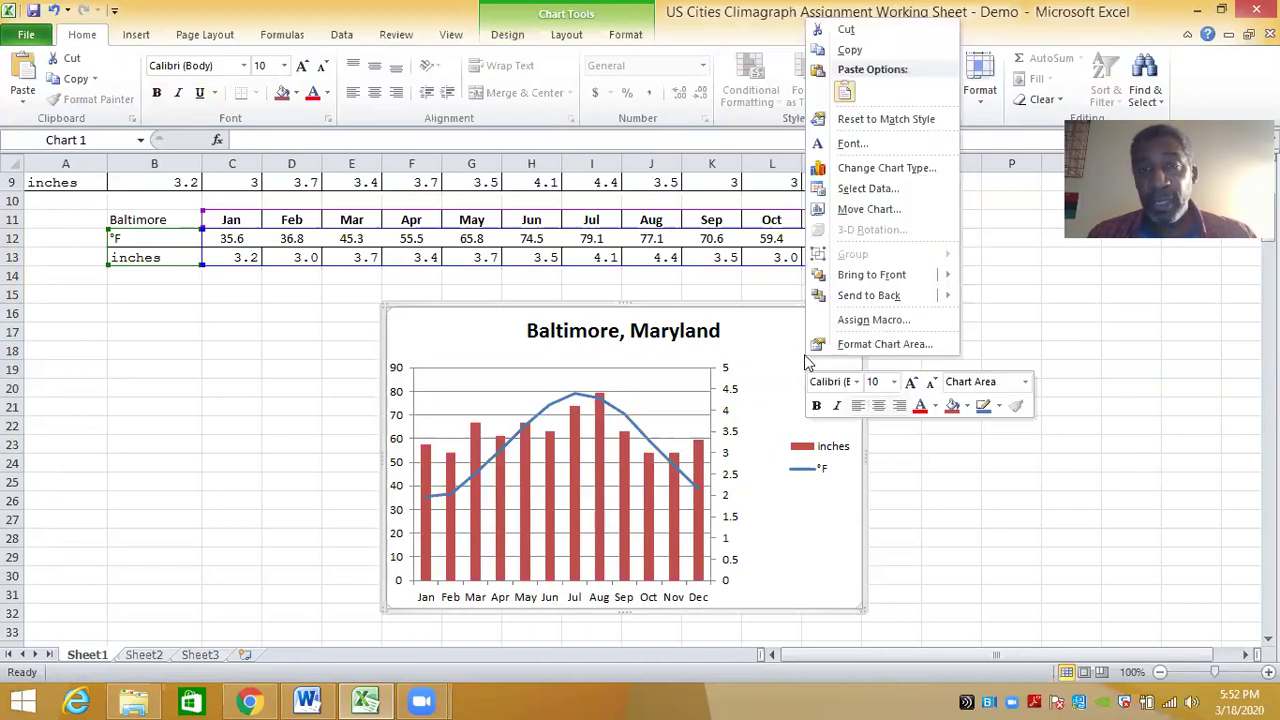
click(864, 51)
- Open Paint, and paste the copied climagraph cropped to the chart's edges
click(27, 700)
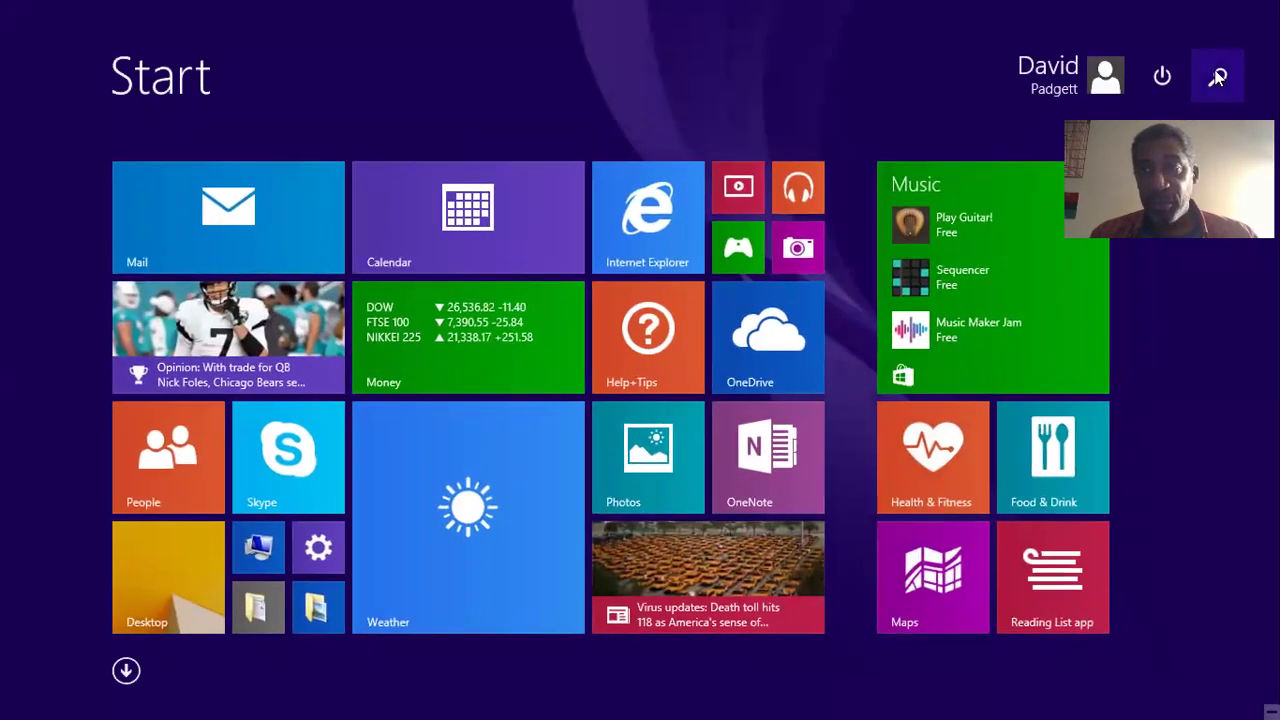
click(1218, 77)
text(paint)
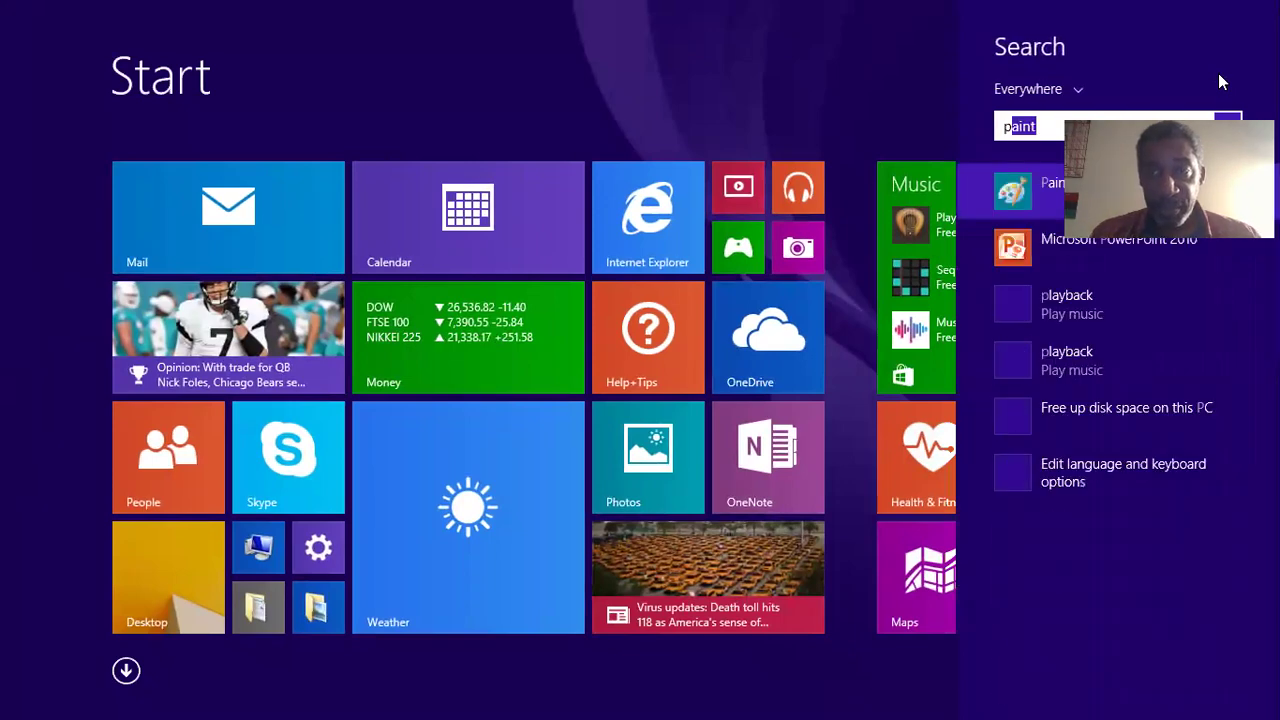
click(1010, 198)
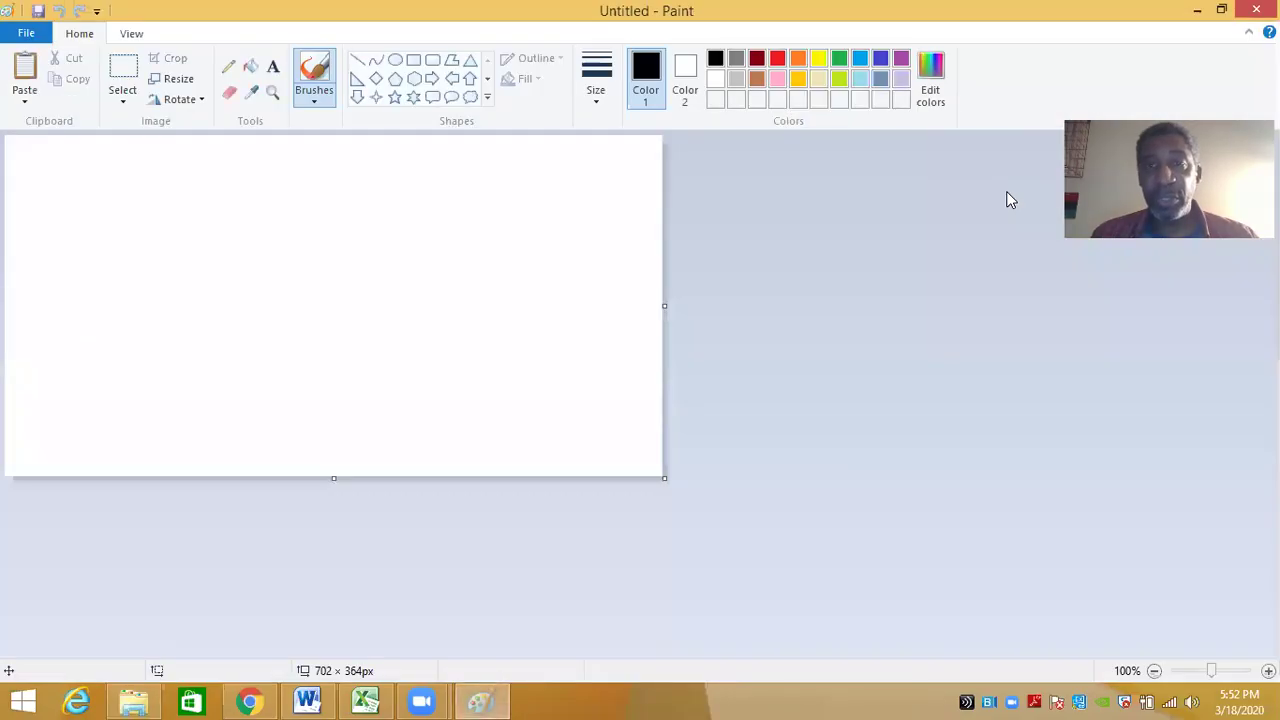
click(26, 72)
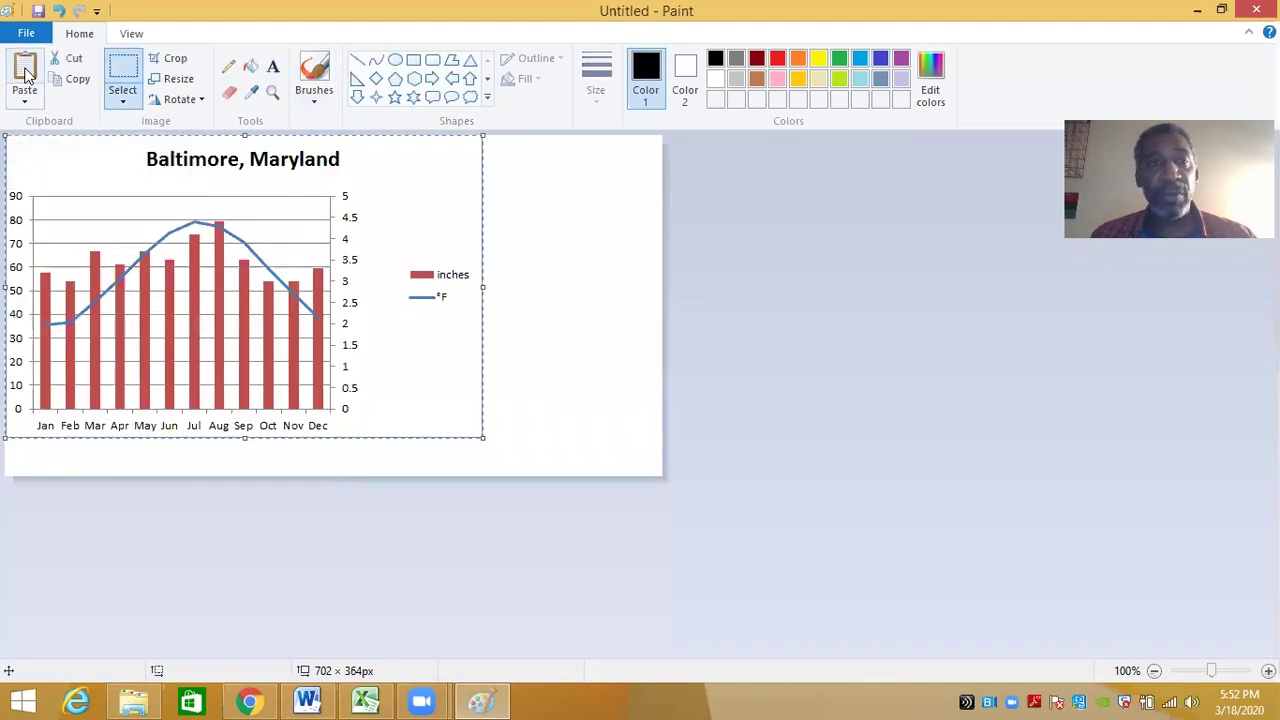
click(173, 62)
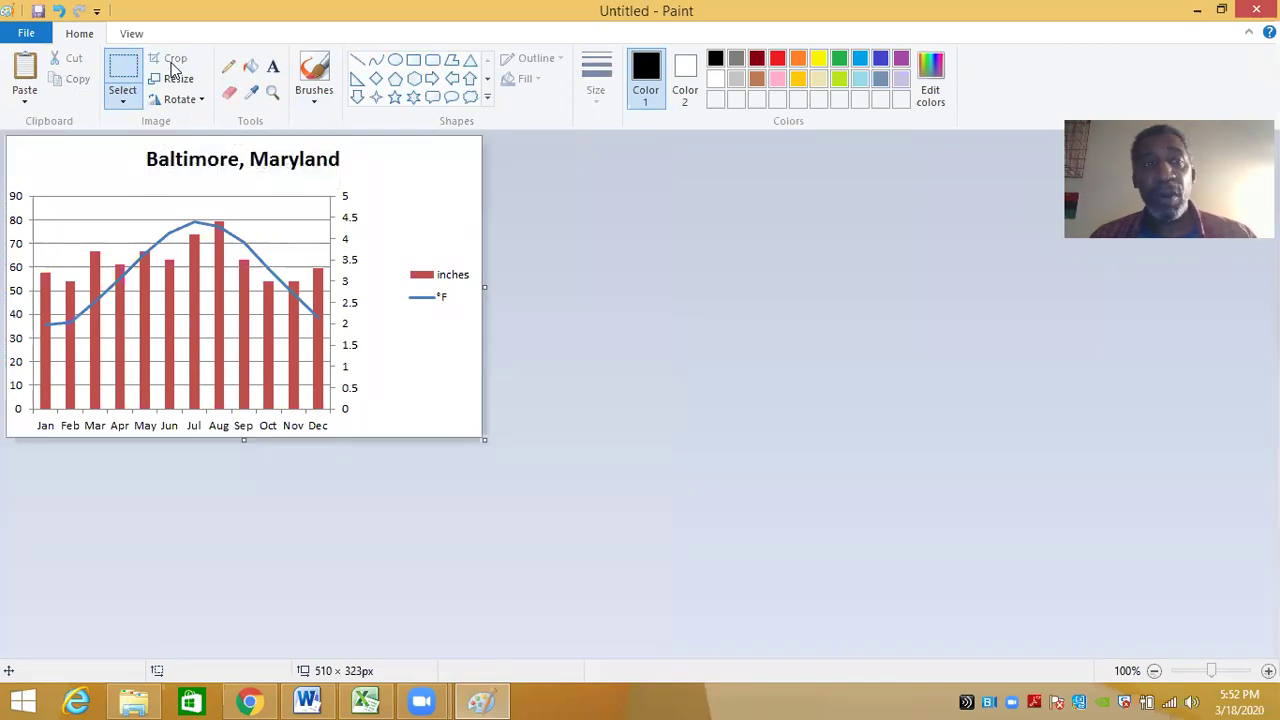
- Save the picture as the JPEG file Baltimore Climagraph in the Spring 2020 folder, replacing the existing file, and close Paint
click(26, 33)
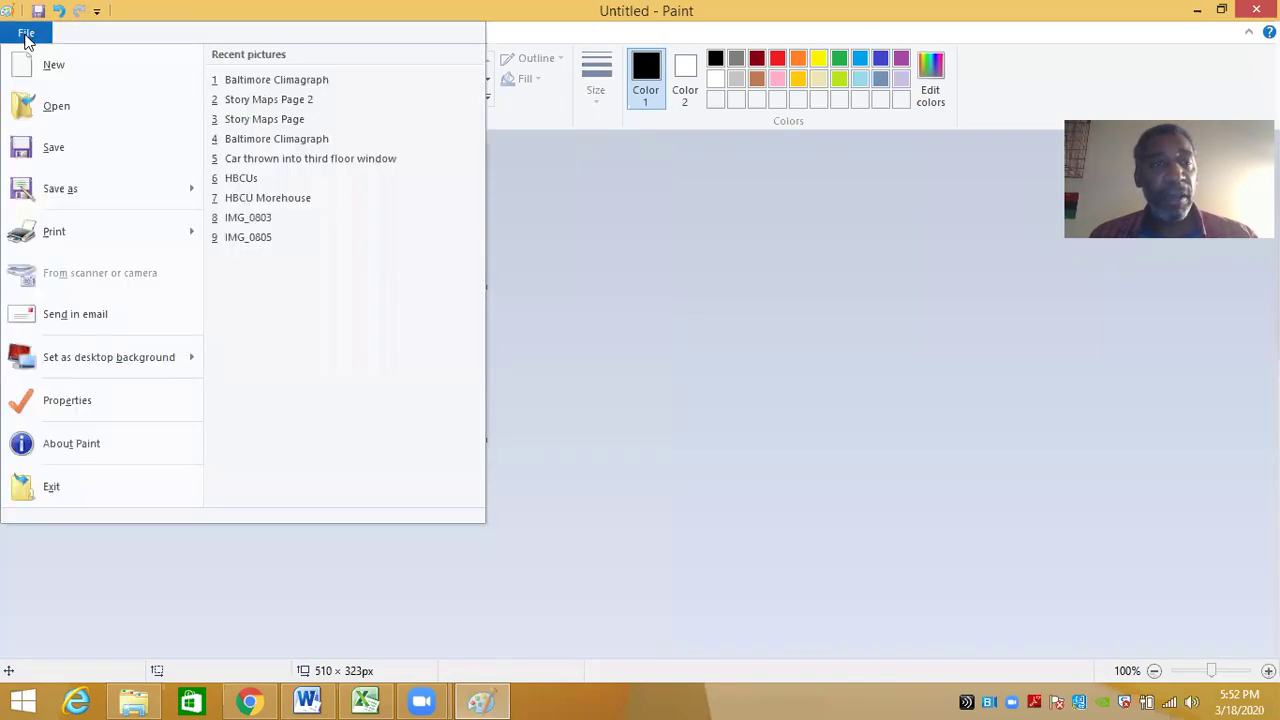
mouse_move(95, 192)
click(283, 138)
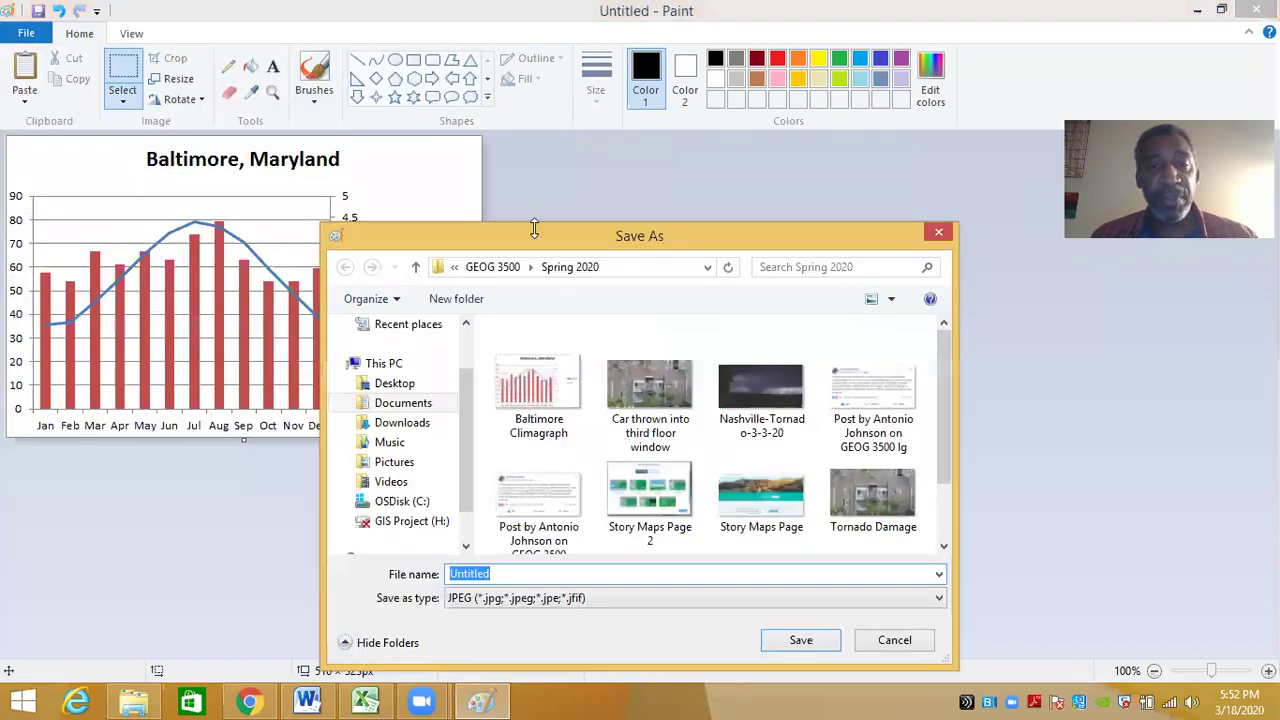
click(550, 385)
click(800, 639)
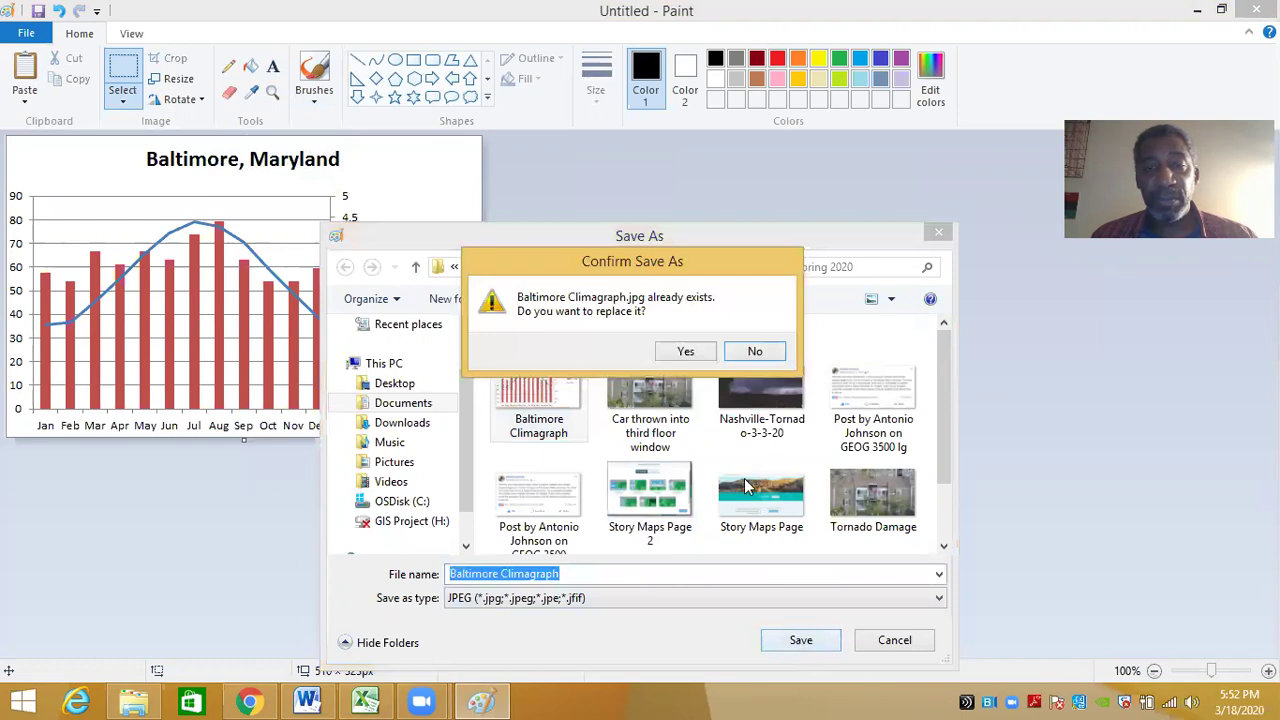
click(688, 354)
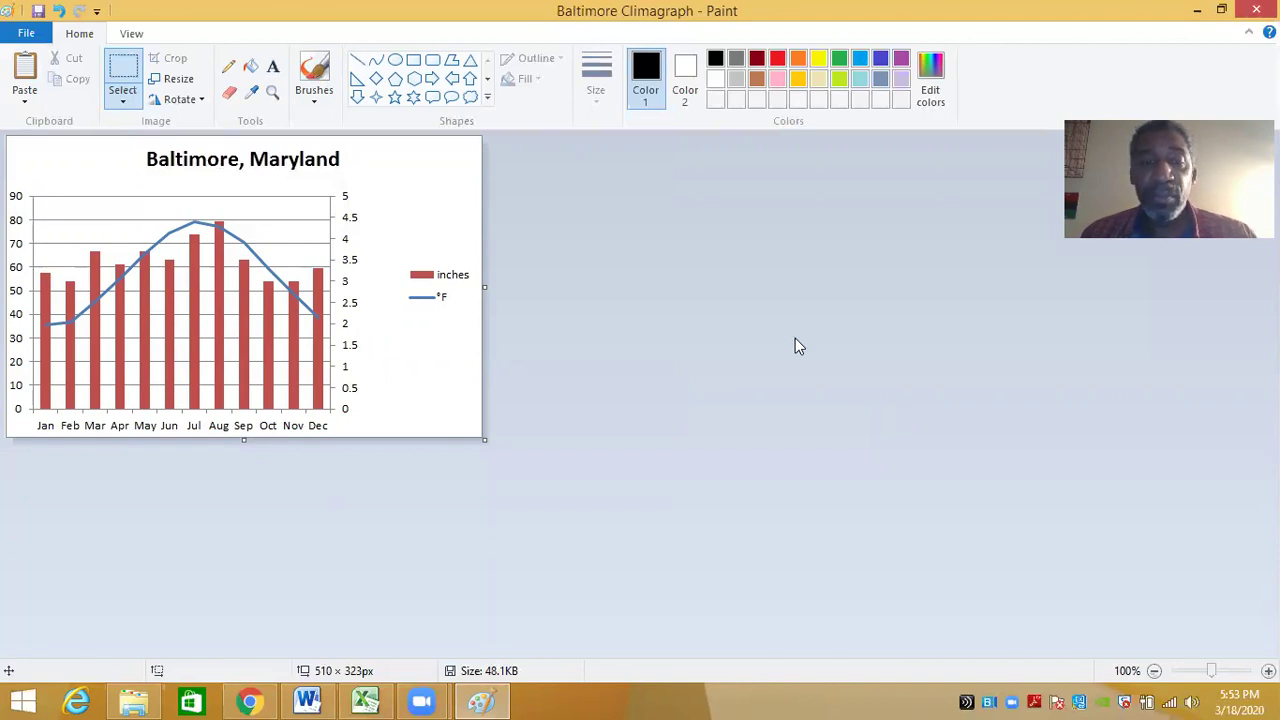
click(1257, 9)
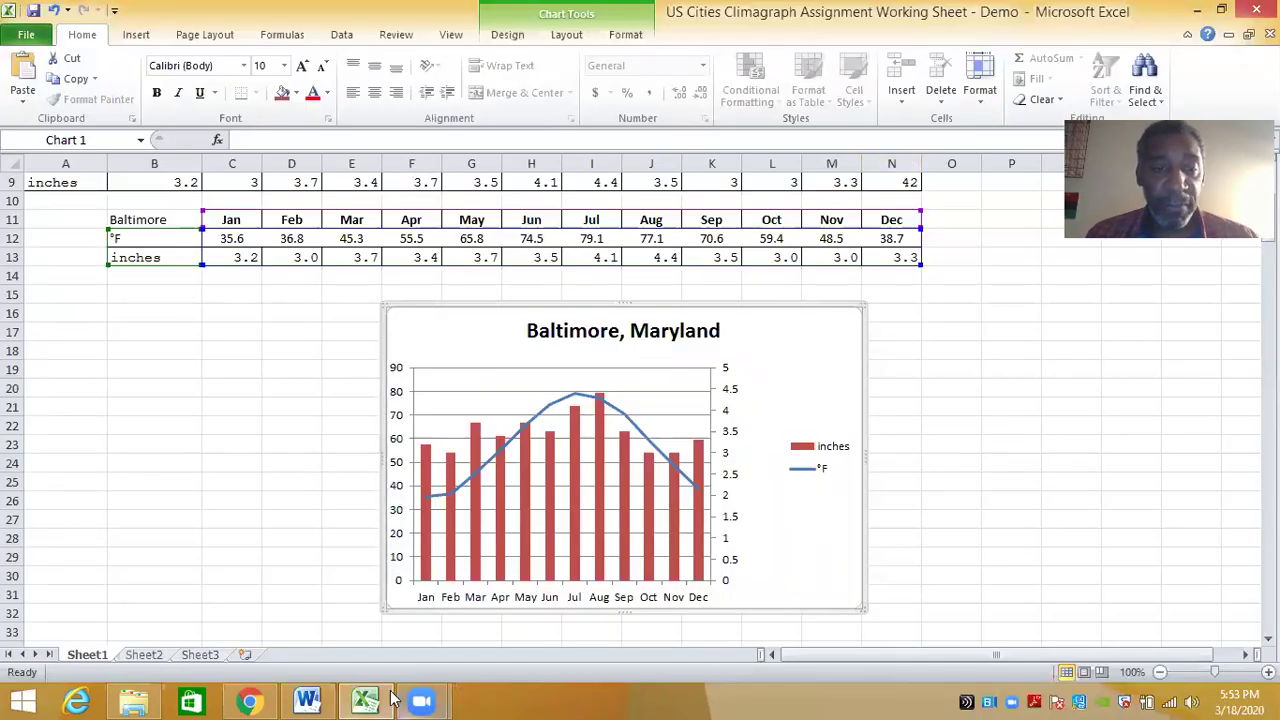
- Check item 7 of the Word instructions and switch to the flickr albums page in Chrome
click(307, 700)
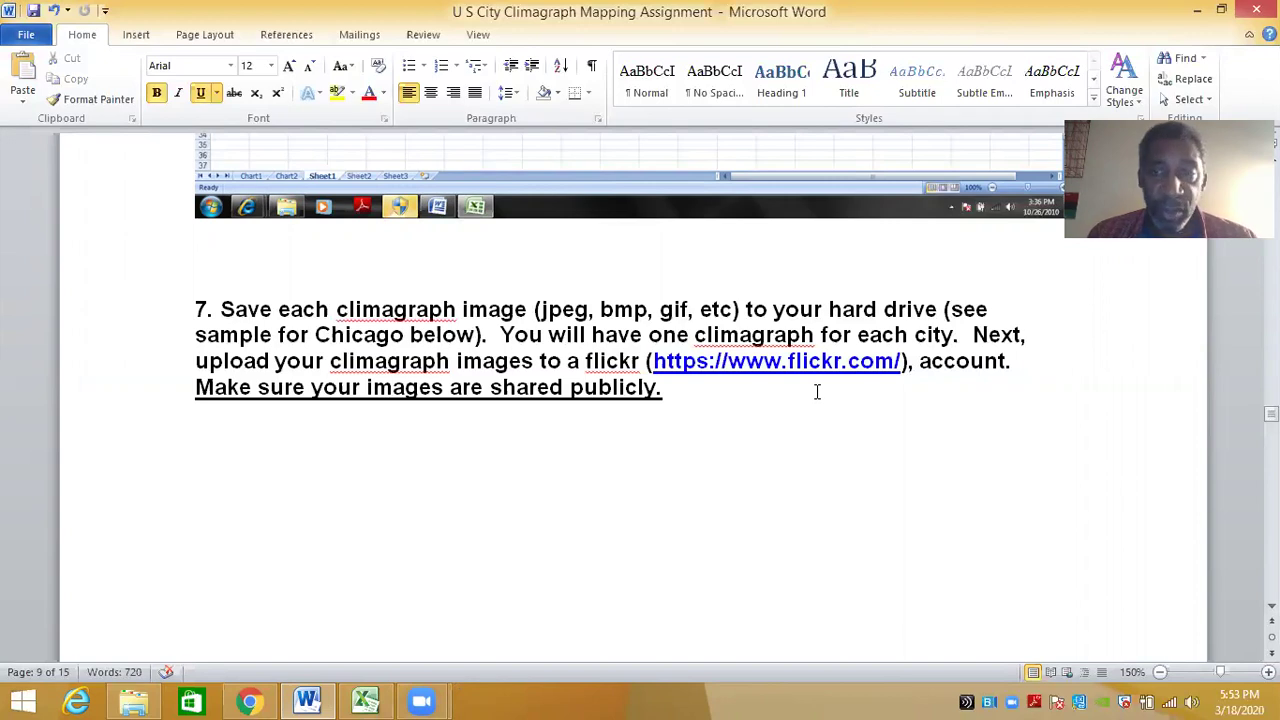
click(253, 700)
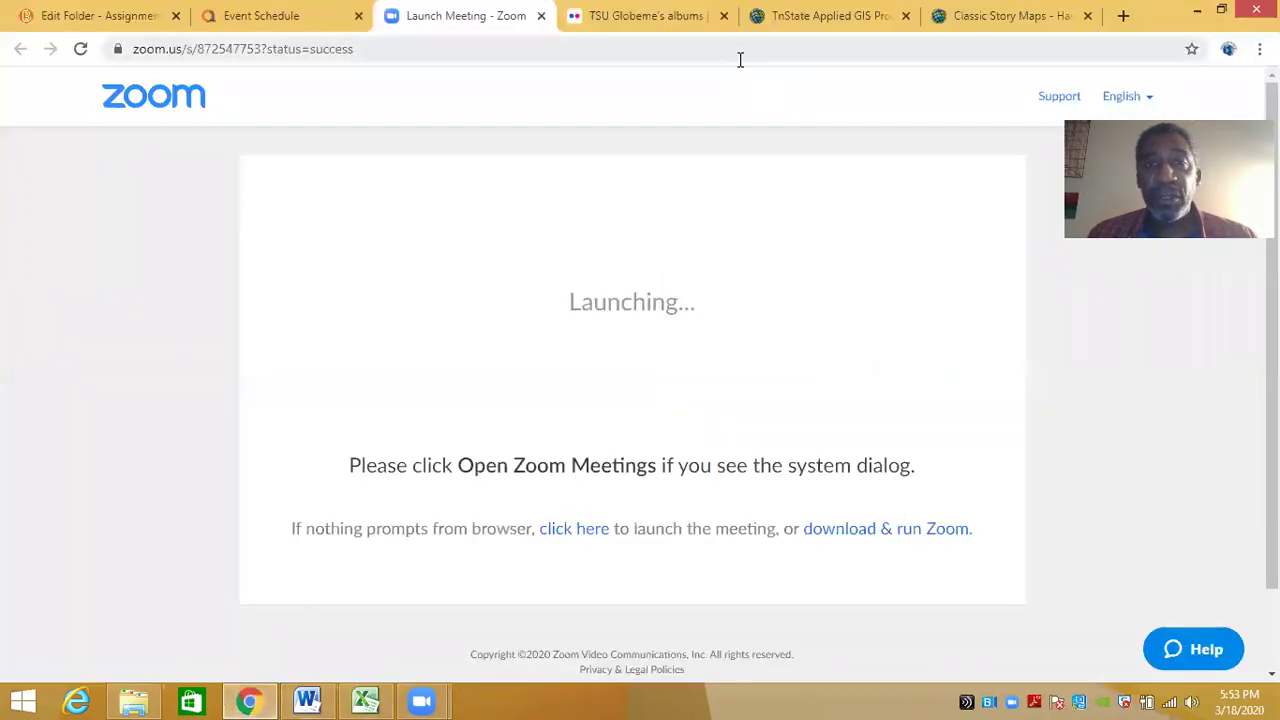
click(647, 37)
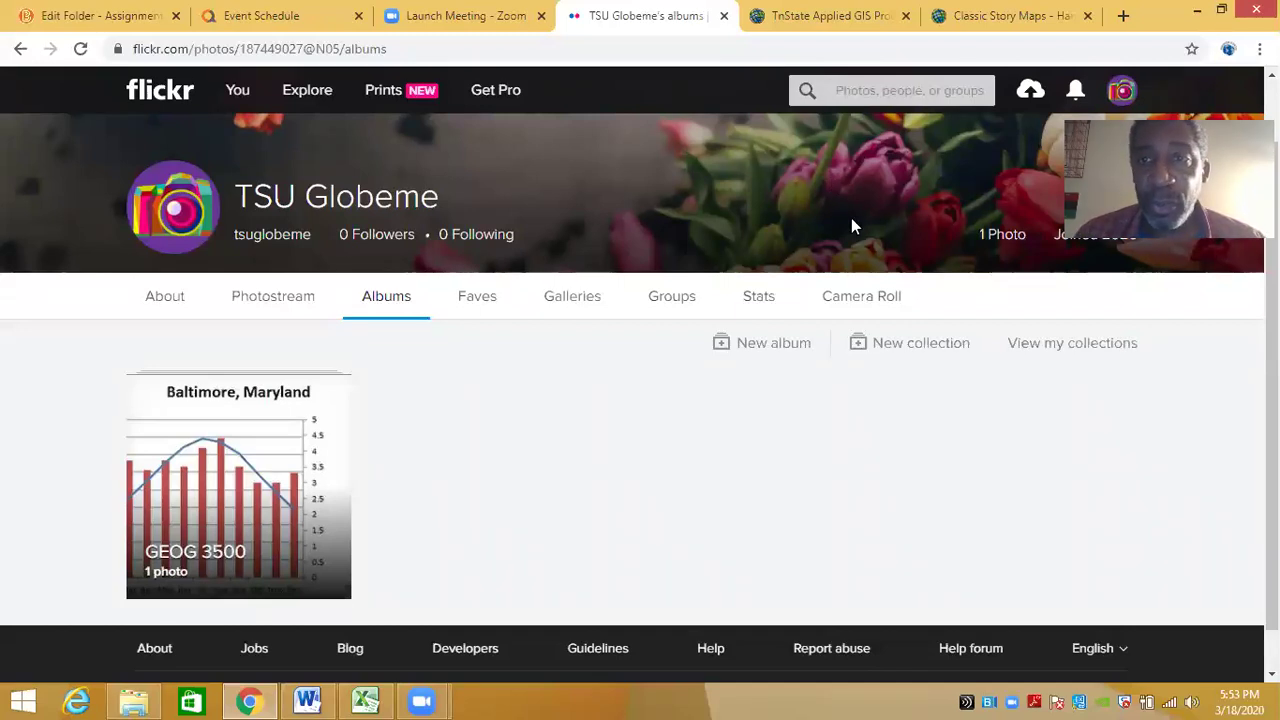
click(1030, 92)
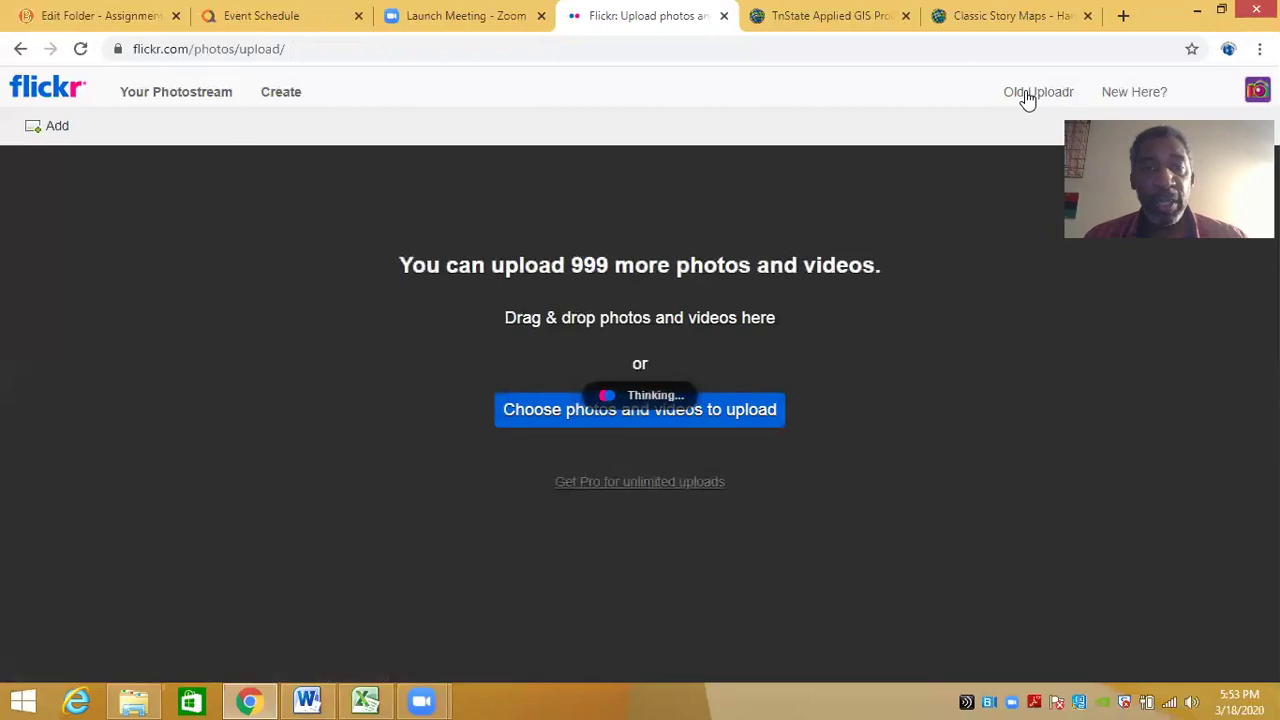
click(653, 407)
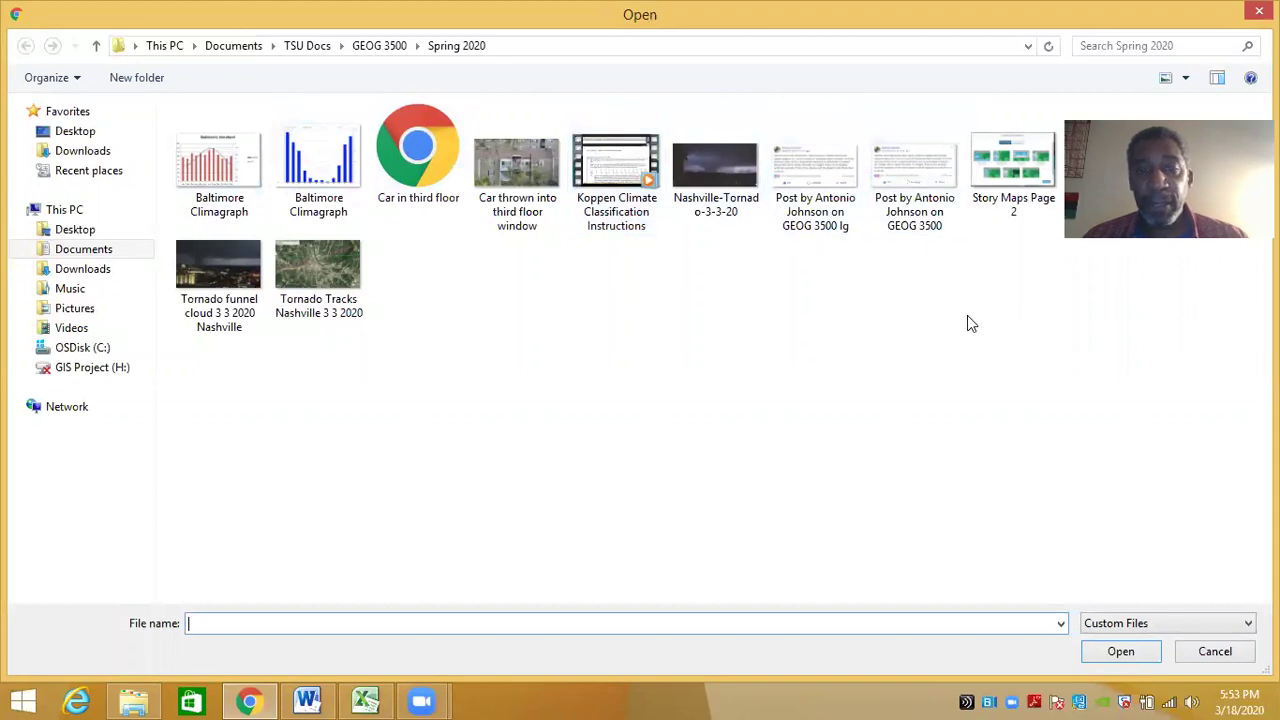
click(250, 700)
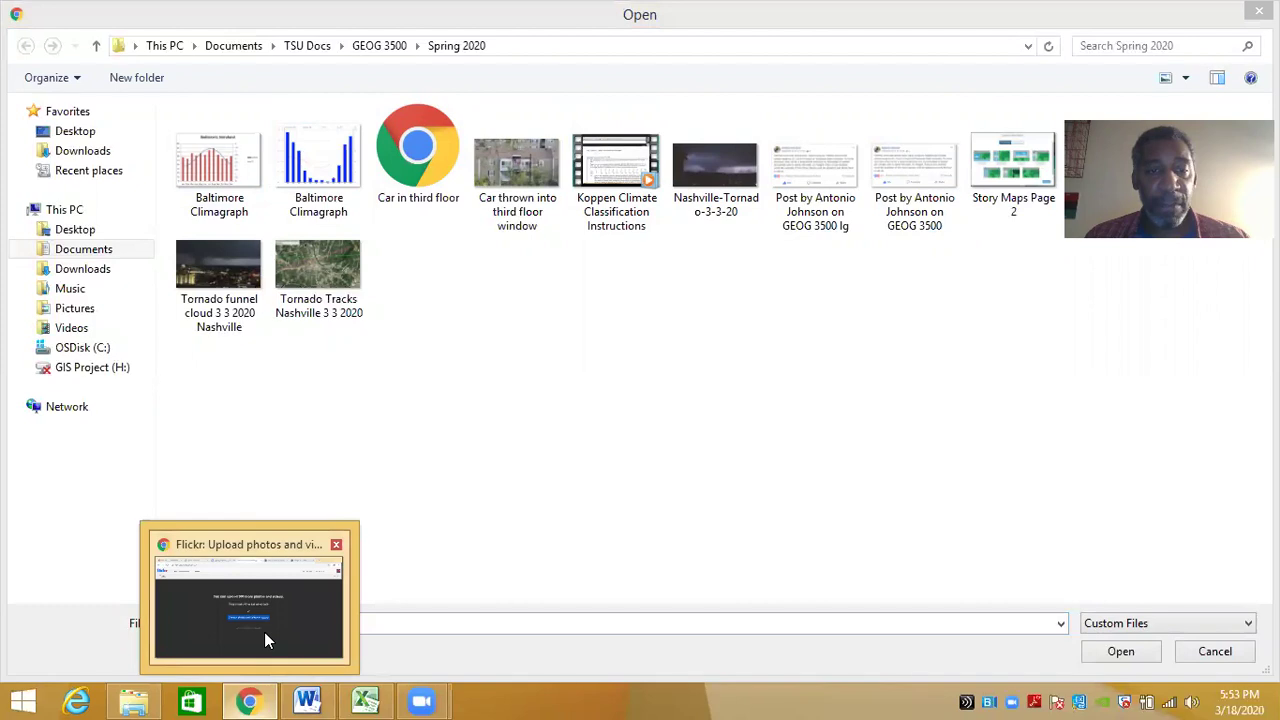
click(264, 636)
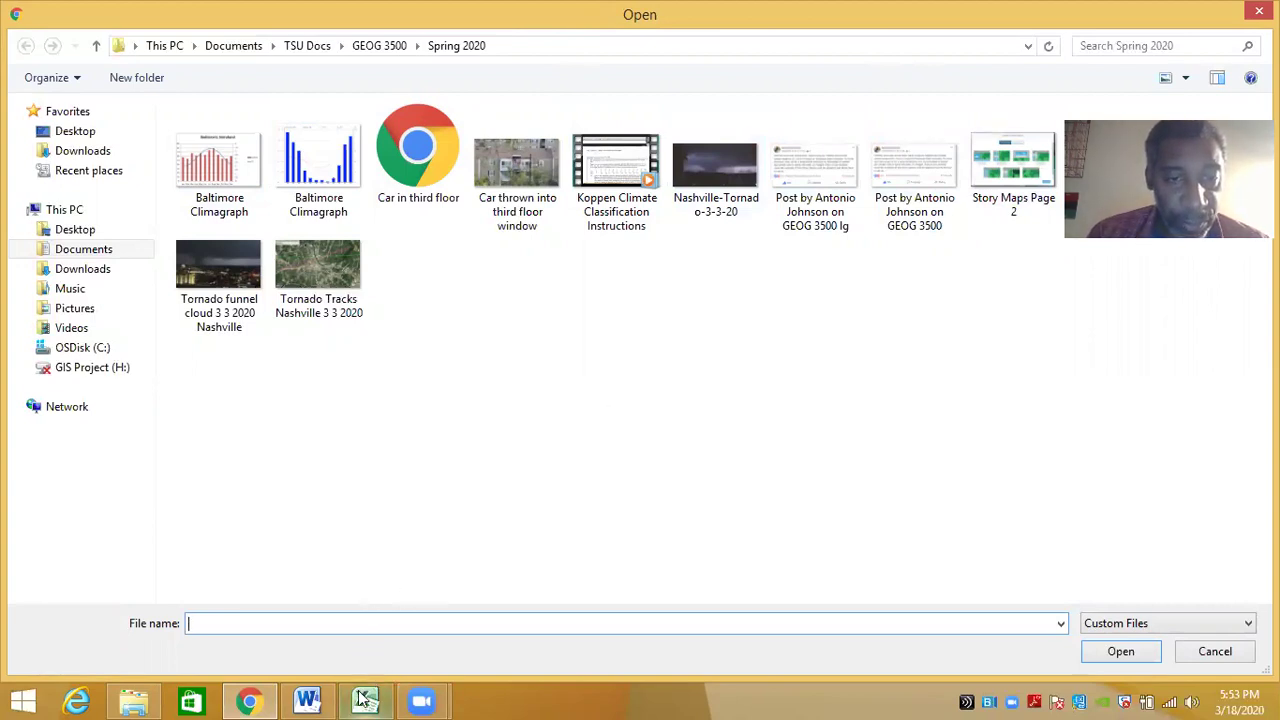
click(247, 700)
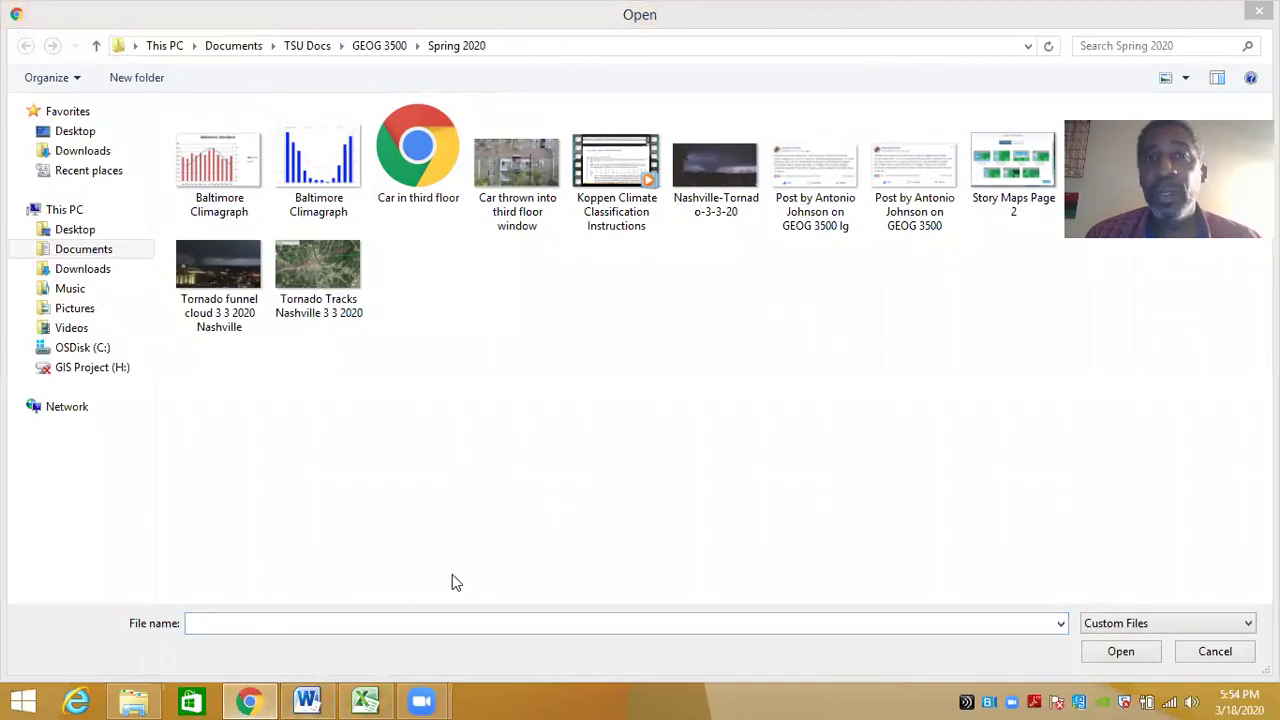
click(1259, 11)
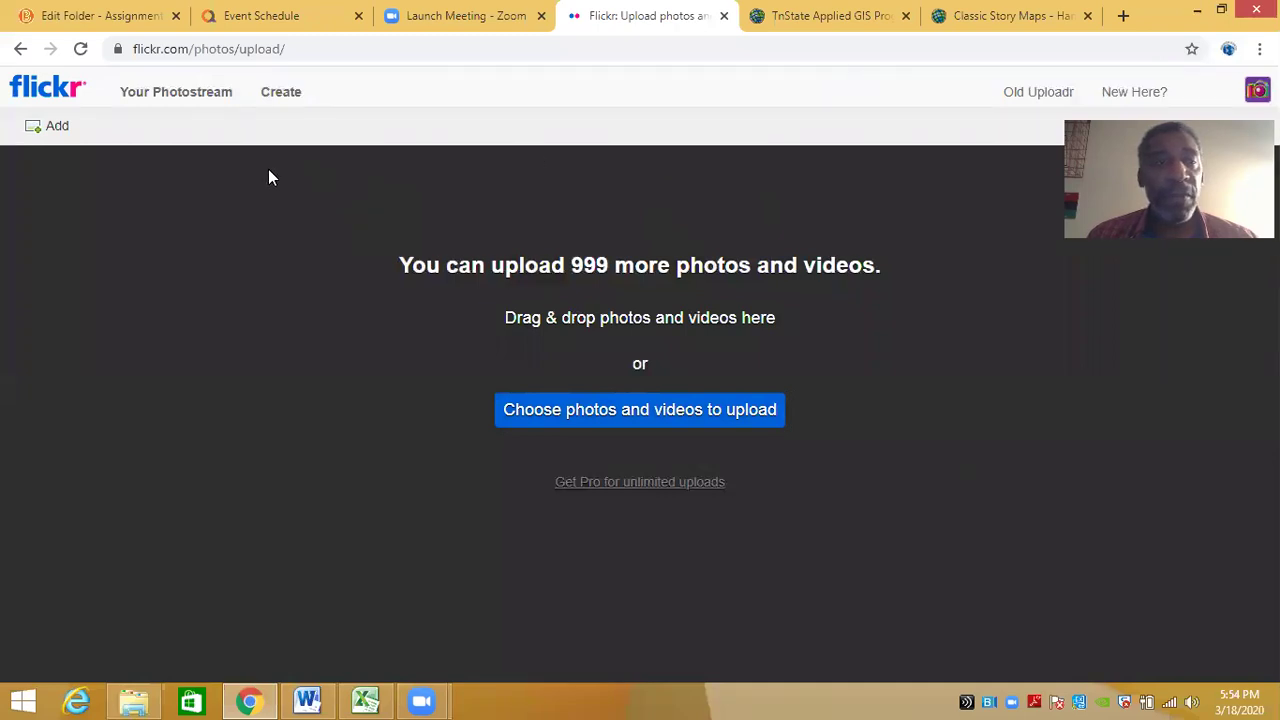
- Return to the albums of the flickr account and examine the GEOG 3500 album with the Baltimore climagraph
click(58, 88)
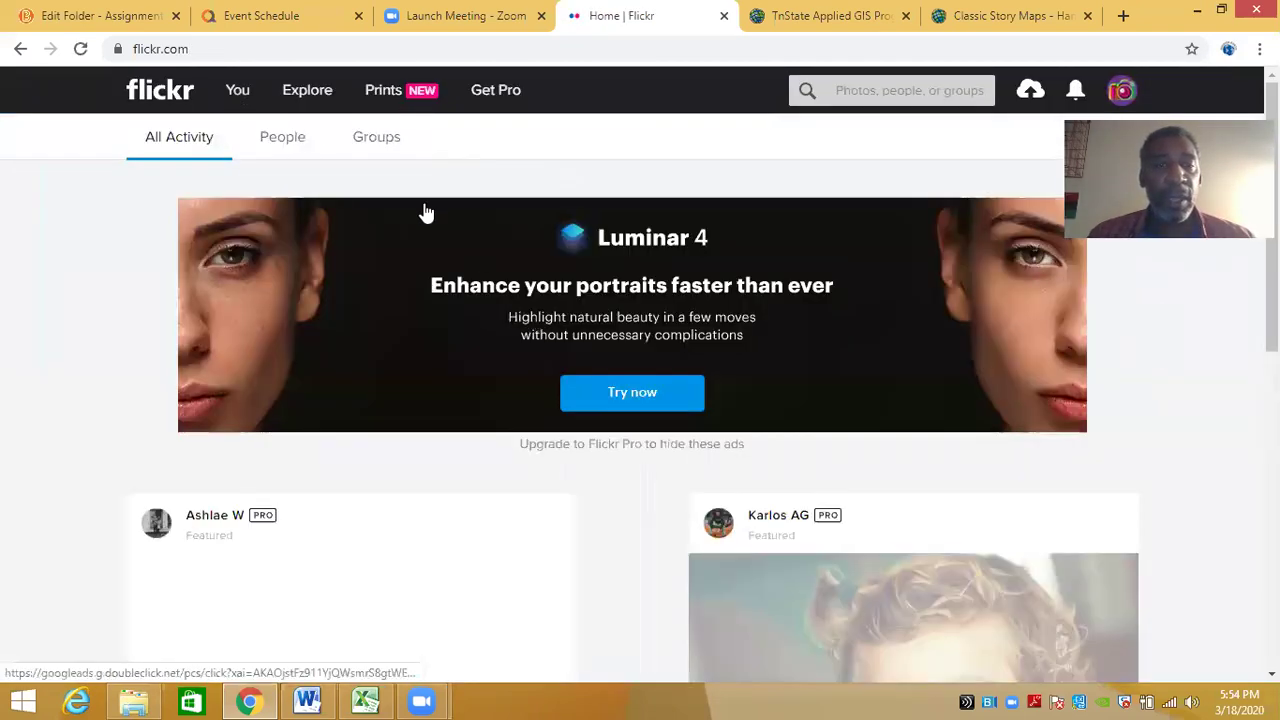
click(237, 95)
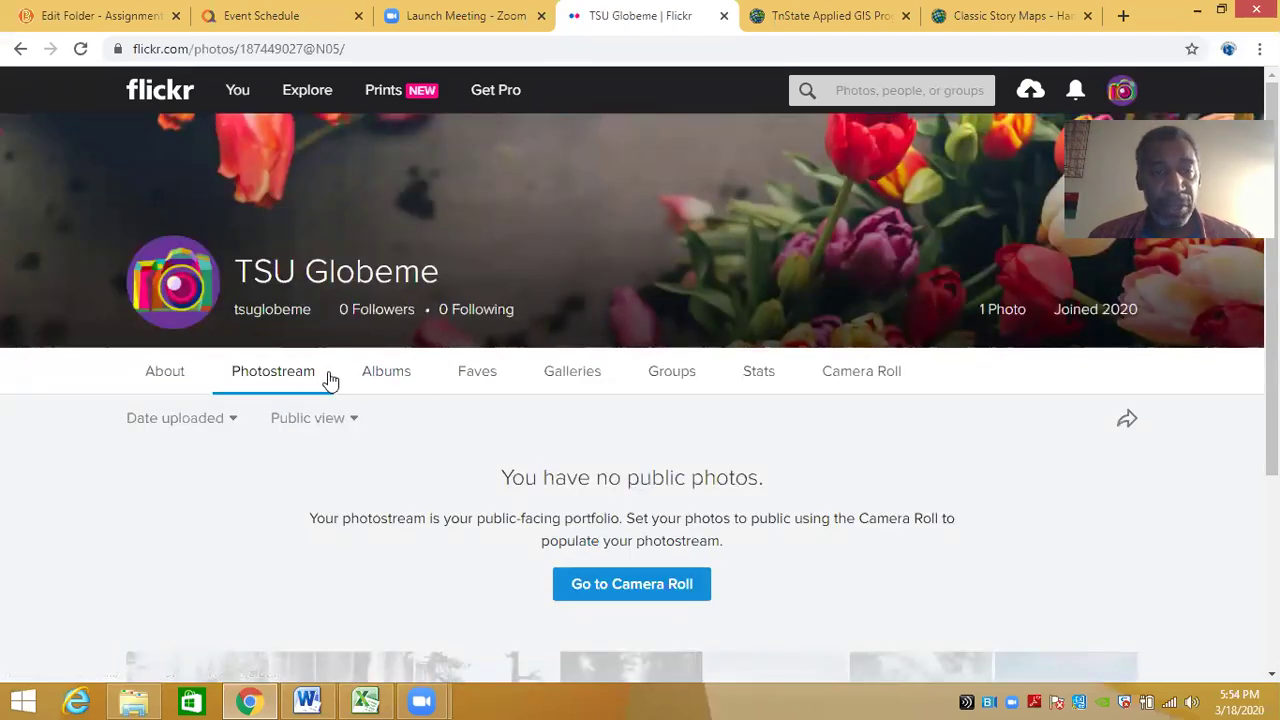
click(388, 376)
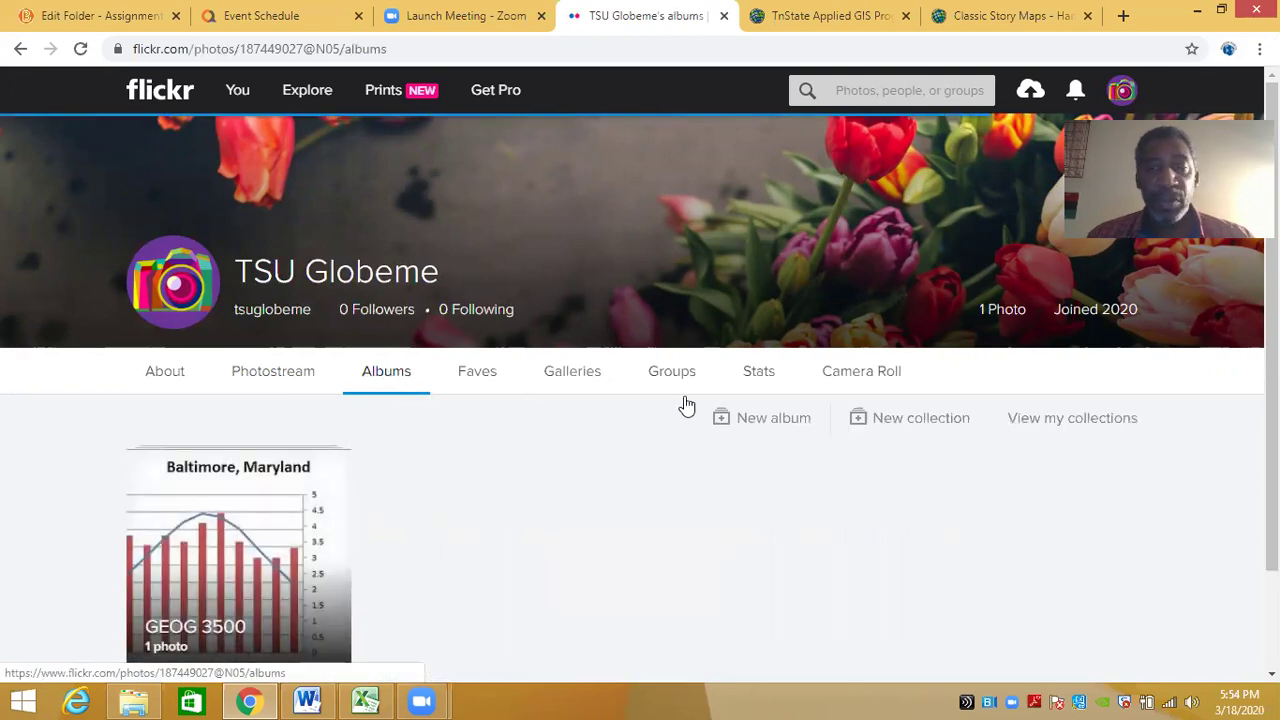
scroll(658, 374, down, 2)
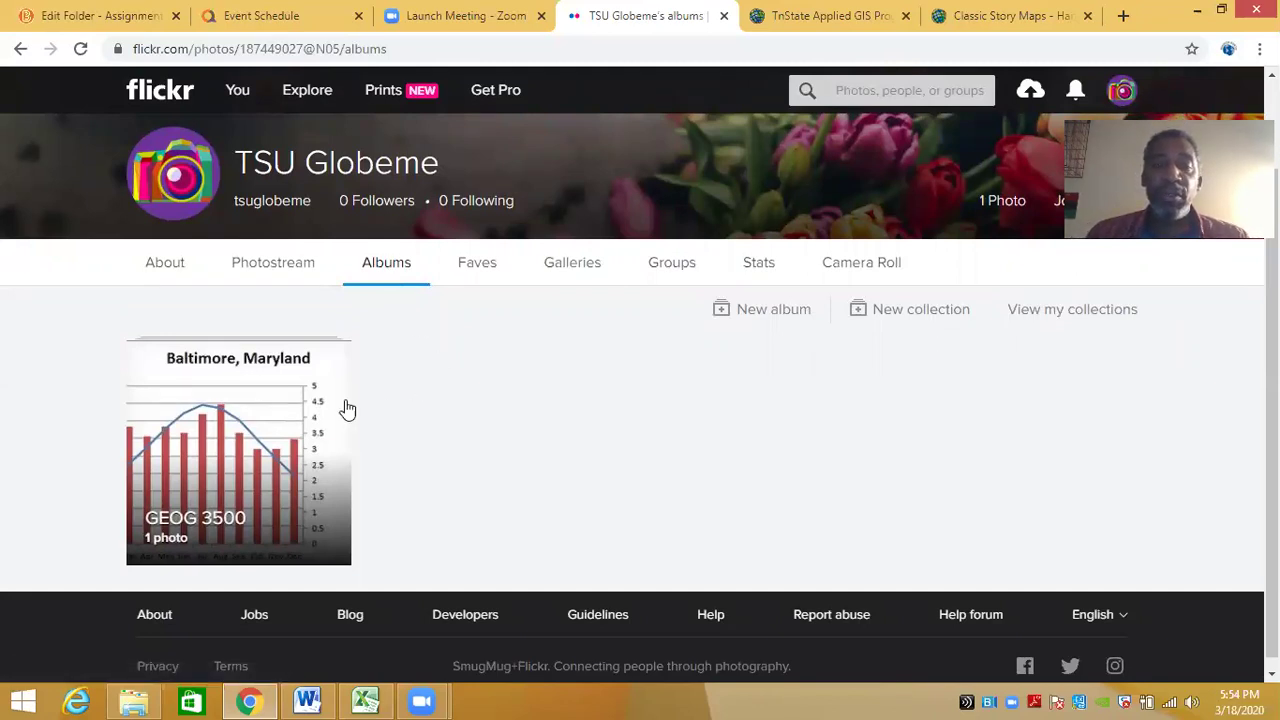
mouse_move(275, 400)
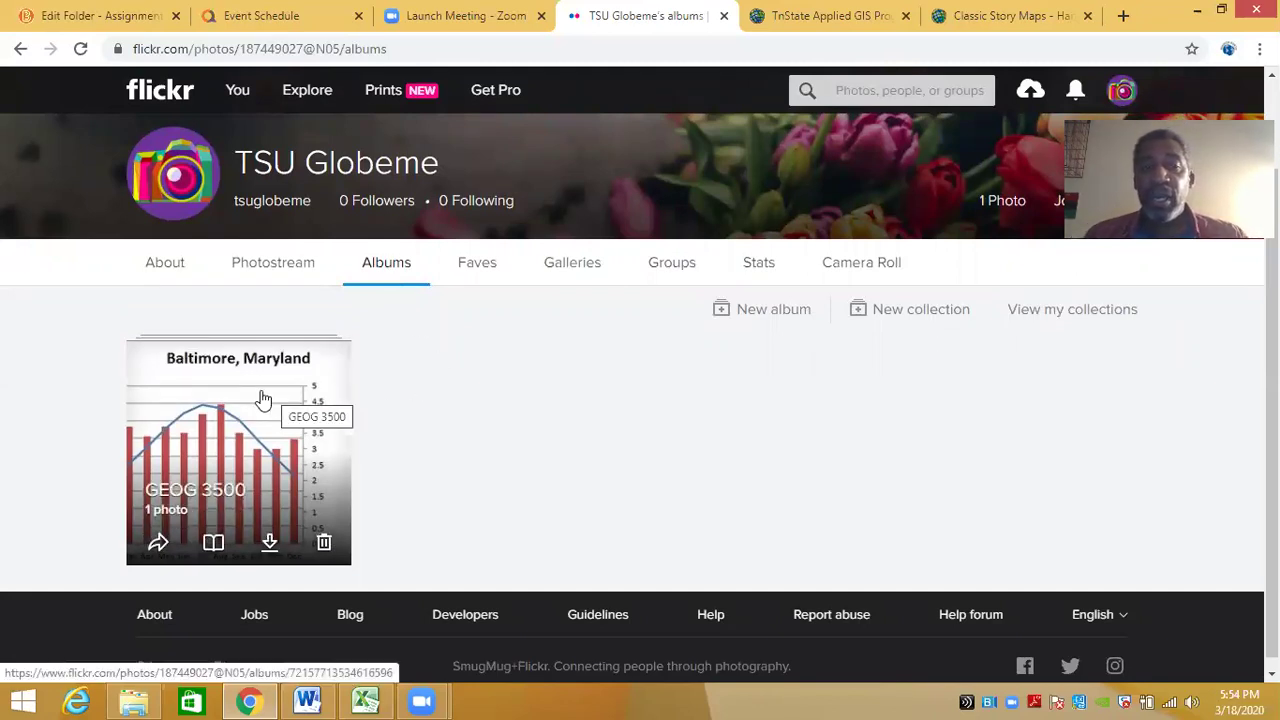
mouse_move(218, 508)
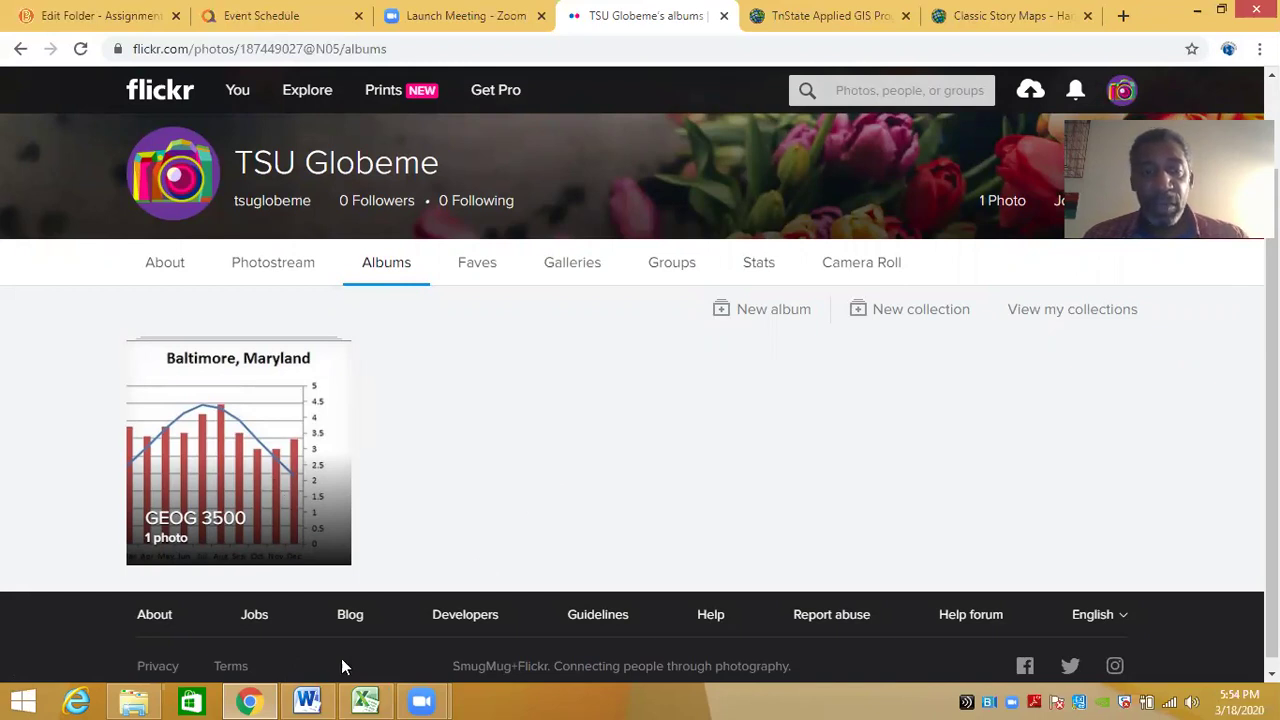
- Switch to Word and read the Step 3 instructions for mapping city climagraphs with ArcGIS Online
click(310, 700)
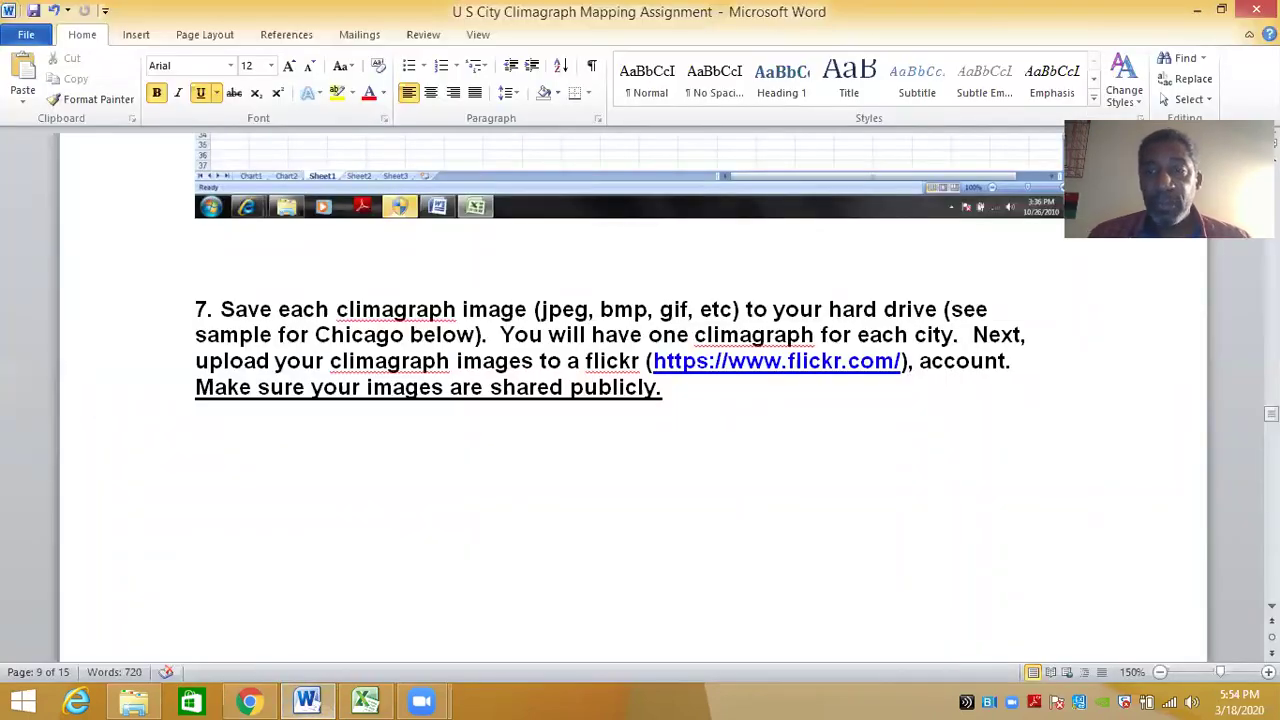
drag(1271, 413, 1271, 444)
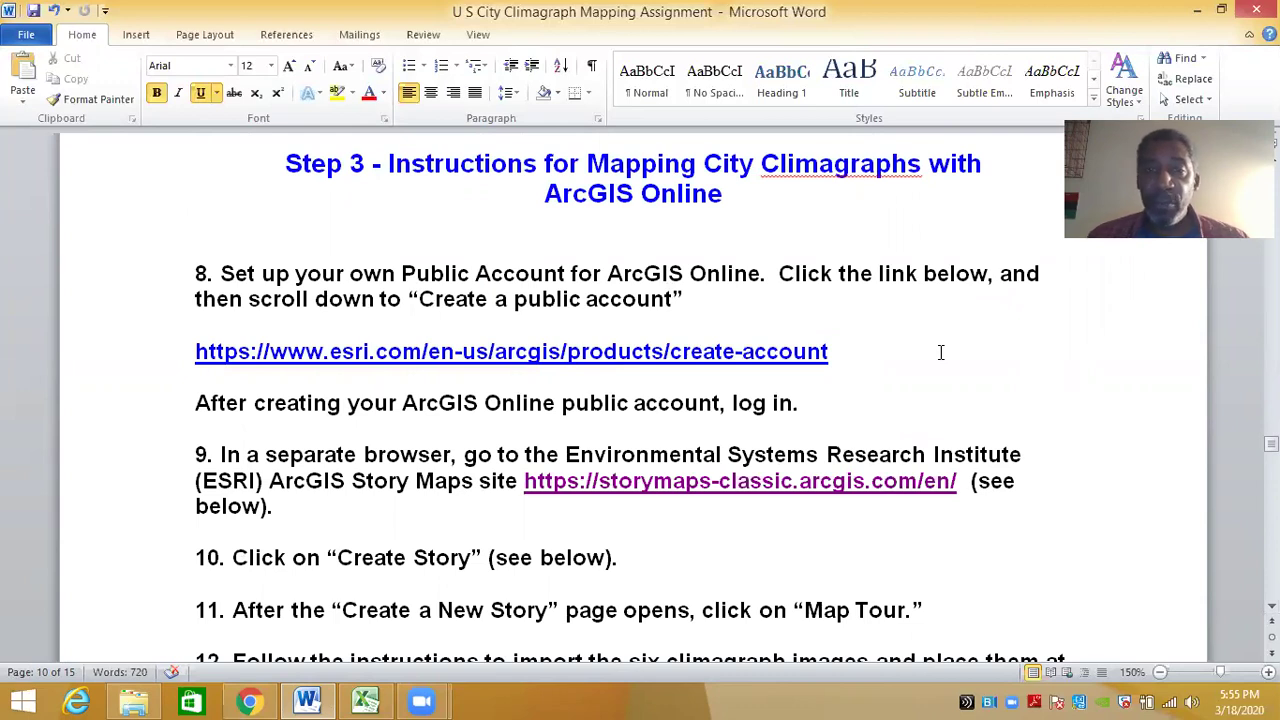
- Open the ArcGIS Online map viewer from the TnState Applied GIS Program page in Chrome, and return to the Word instructions
click(1196, 15)
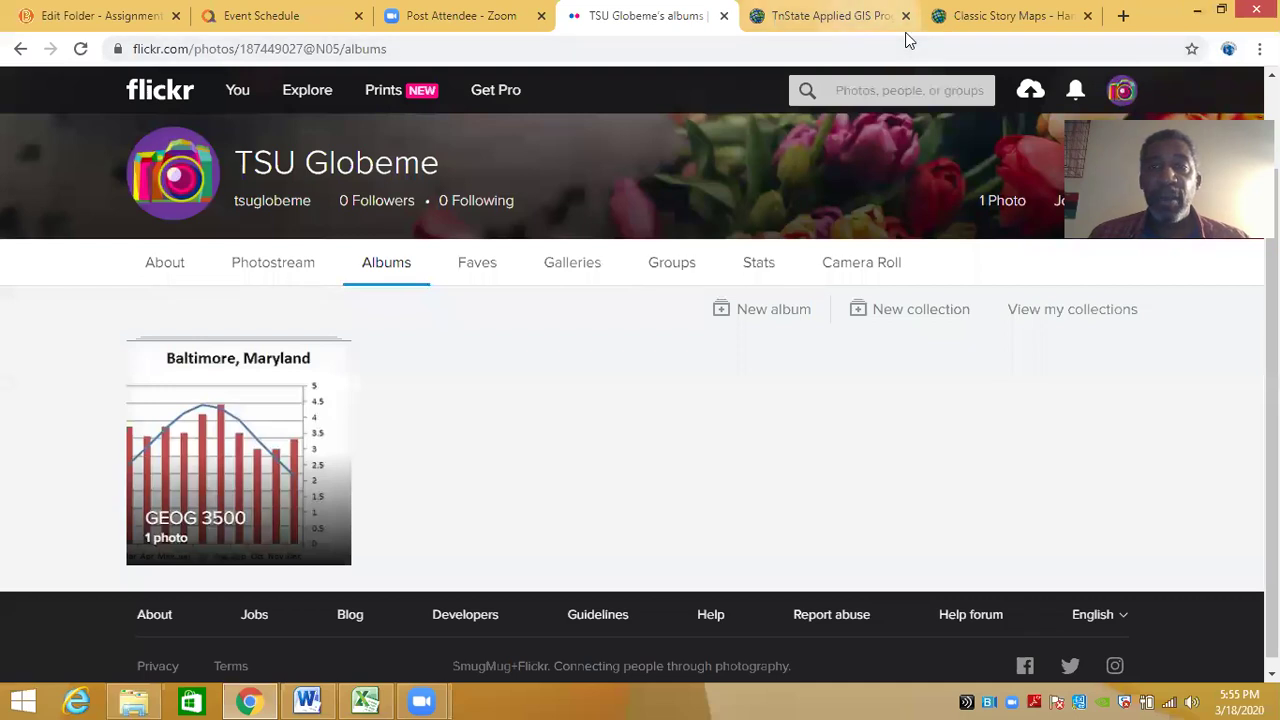
click(830, 17)
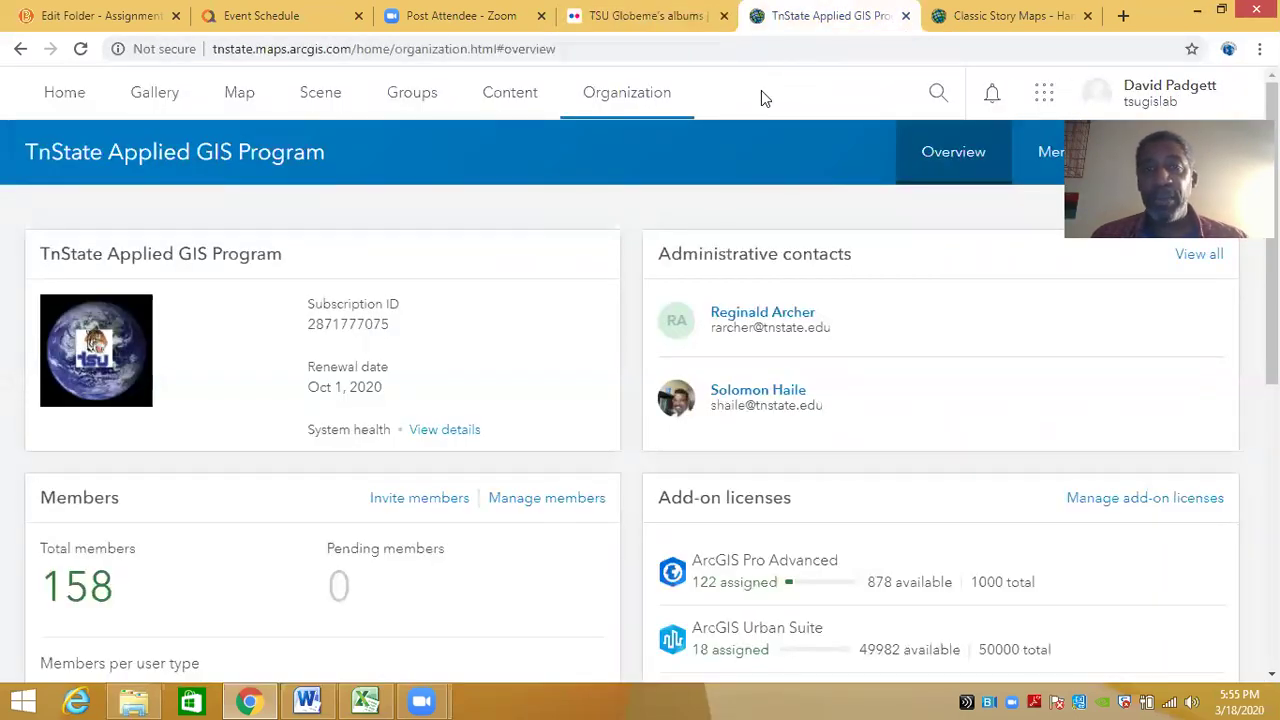
click(240, 100)
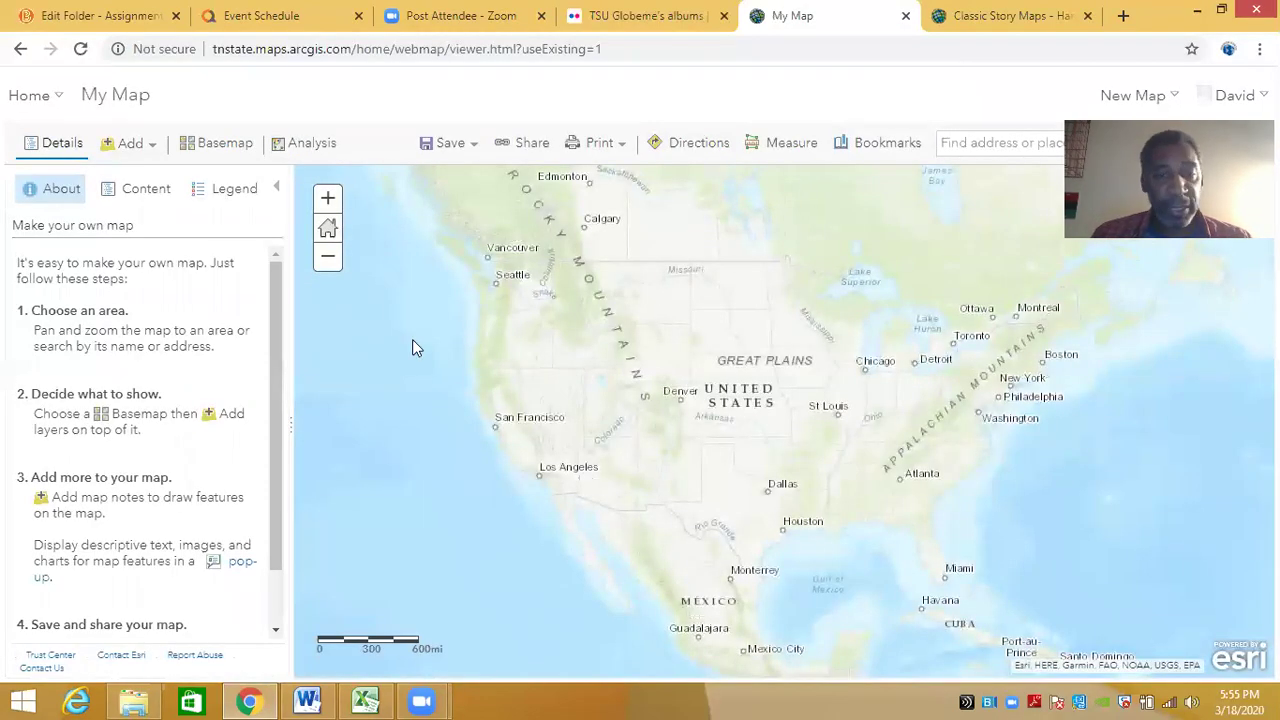
click(307, 700)
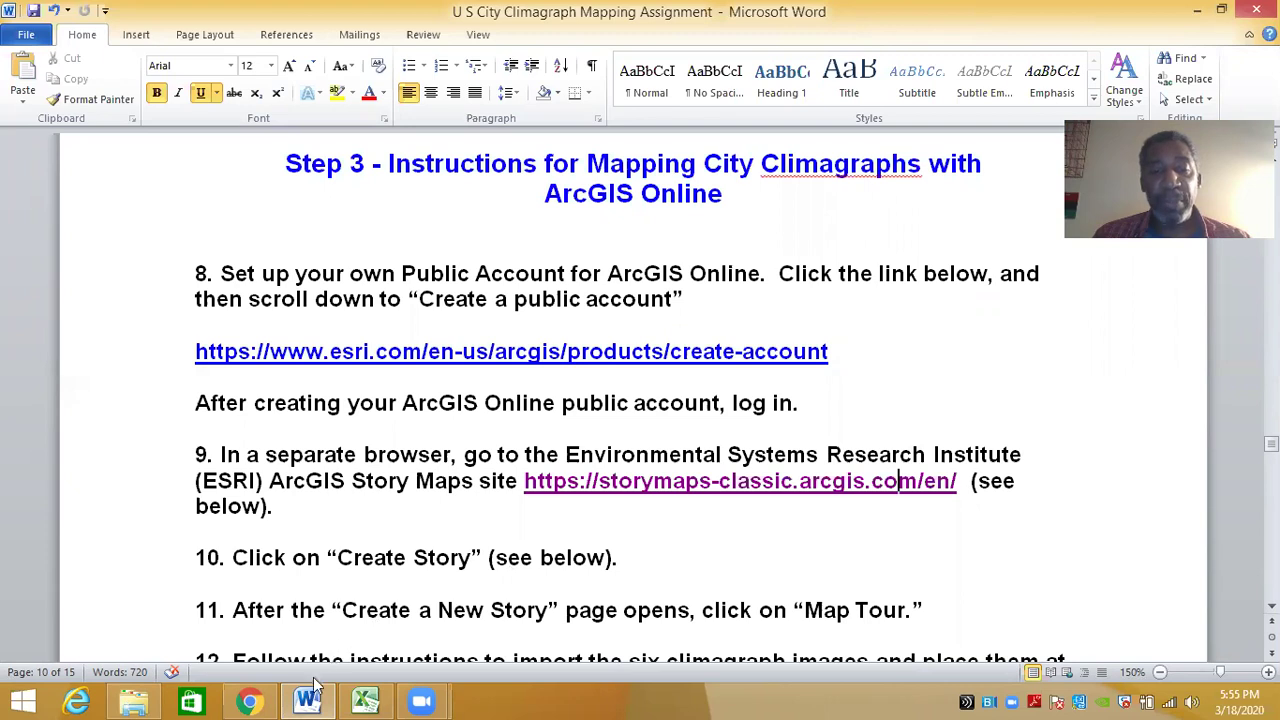
- View the Classic Story Maps page in Chrome, then read instructions 9 to 12 in the Word document
click(248, 700)
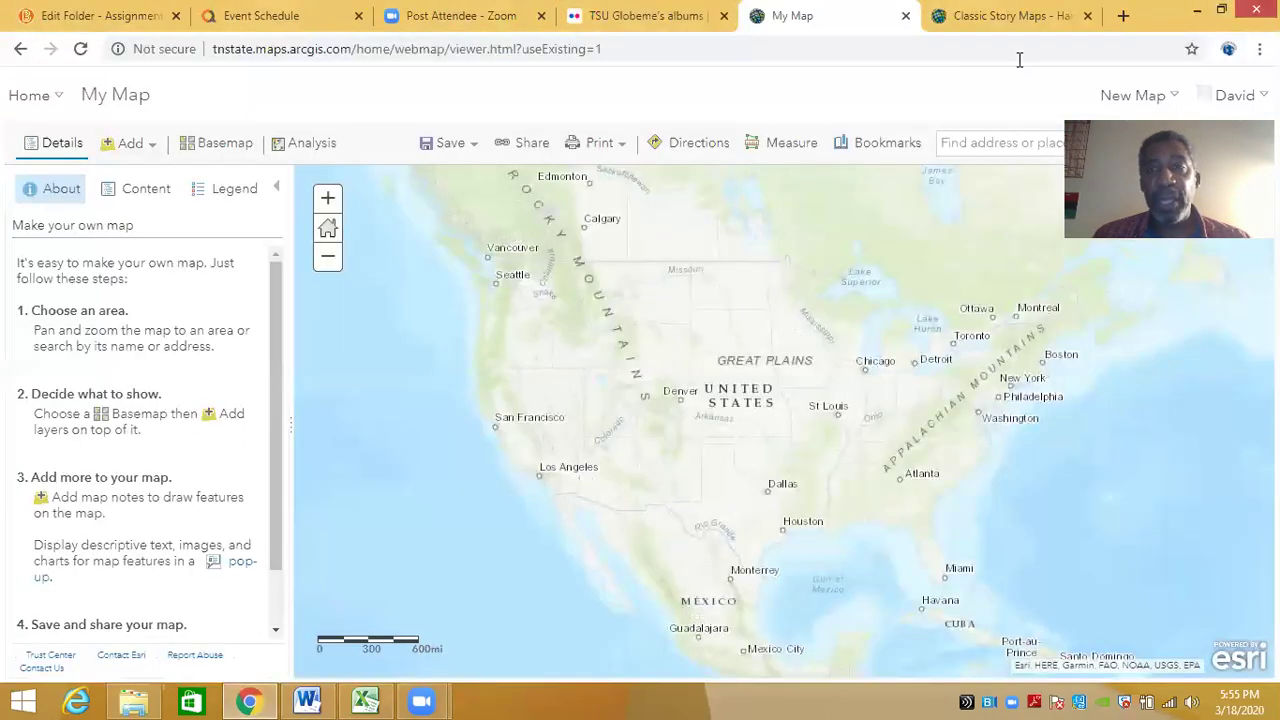
click(1010, 20)
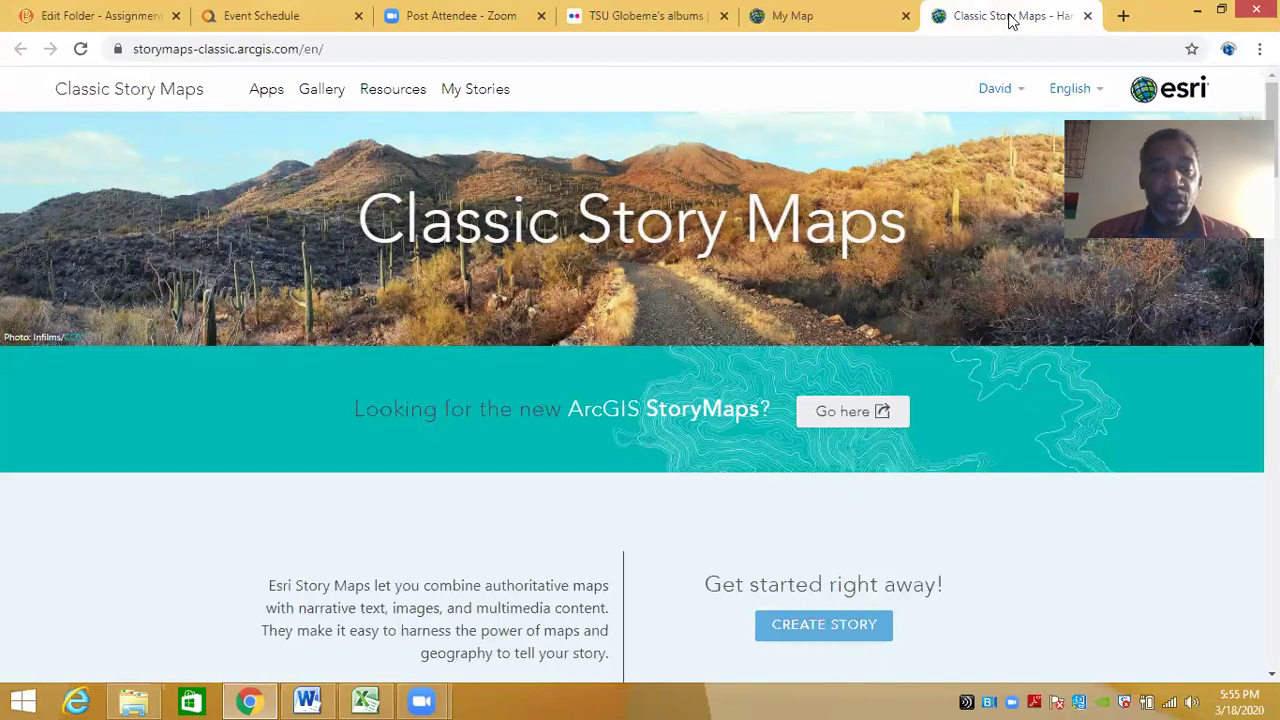
click(307, 700)
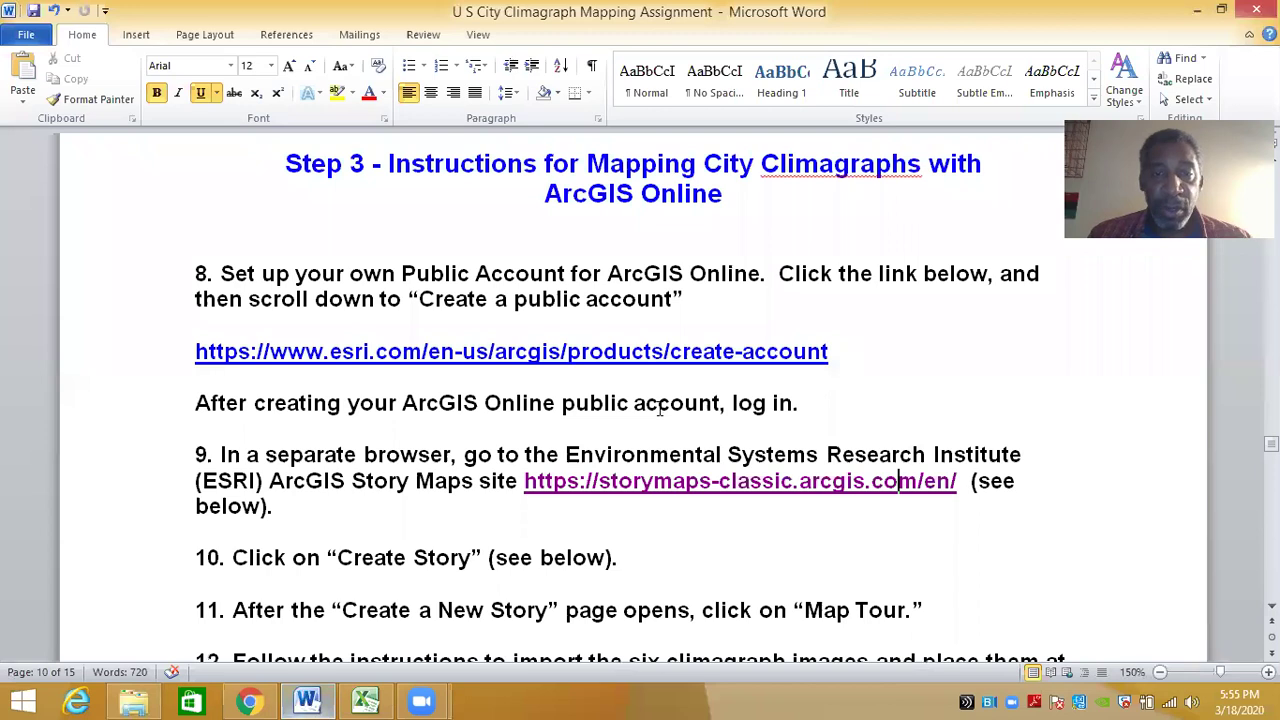
mouse_move(1271, 443)
mouse_down()
mouse_move(1271, 504)
mouse_move(1271, 431)
mouse_move(1271, 454)
mouse_up()
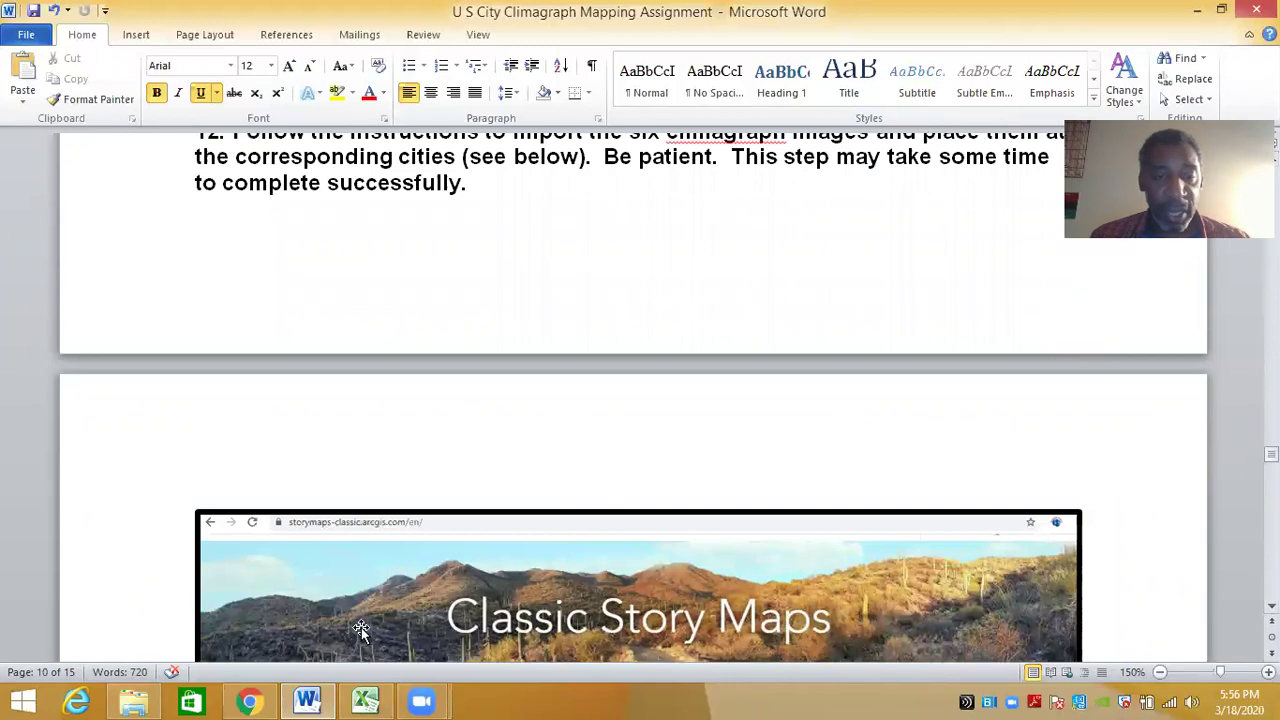
- Switch to Chrome and create a new story on Classic Story Maps with the Map Tour app
click(250, 700)
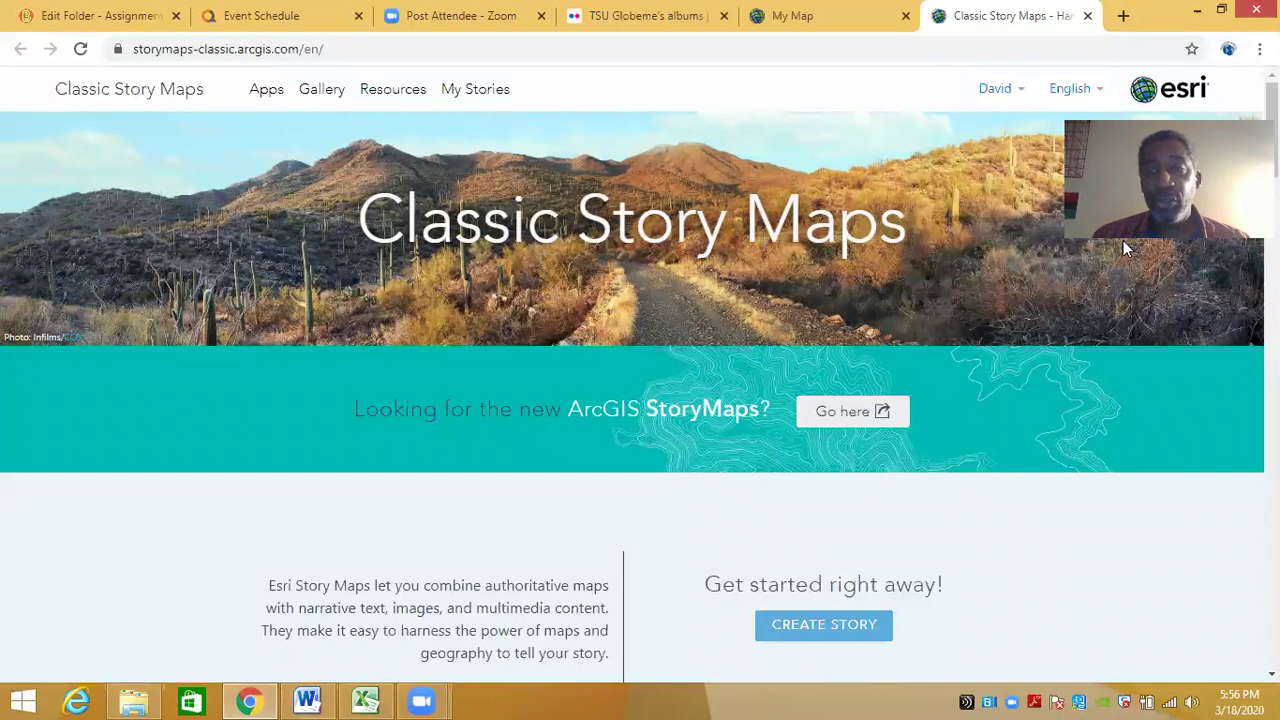
scroll(1123, 248, down, 5)
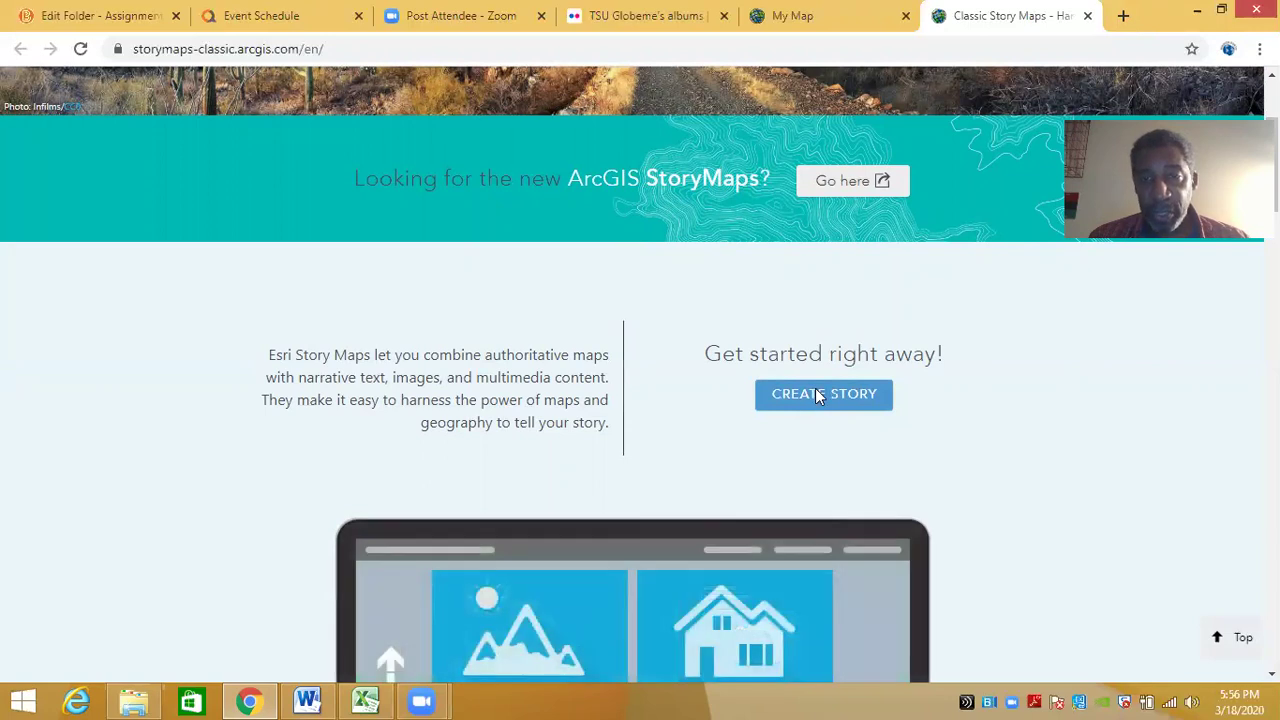
click(818, 395)
mouse_move(383, 356)
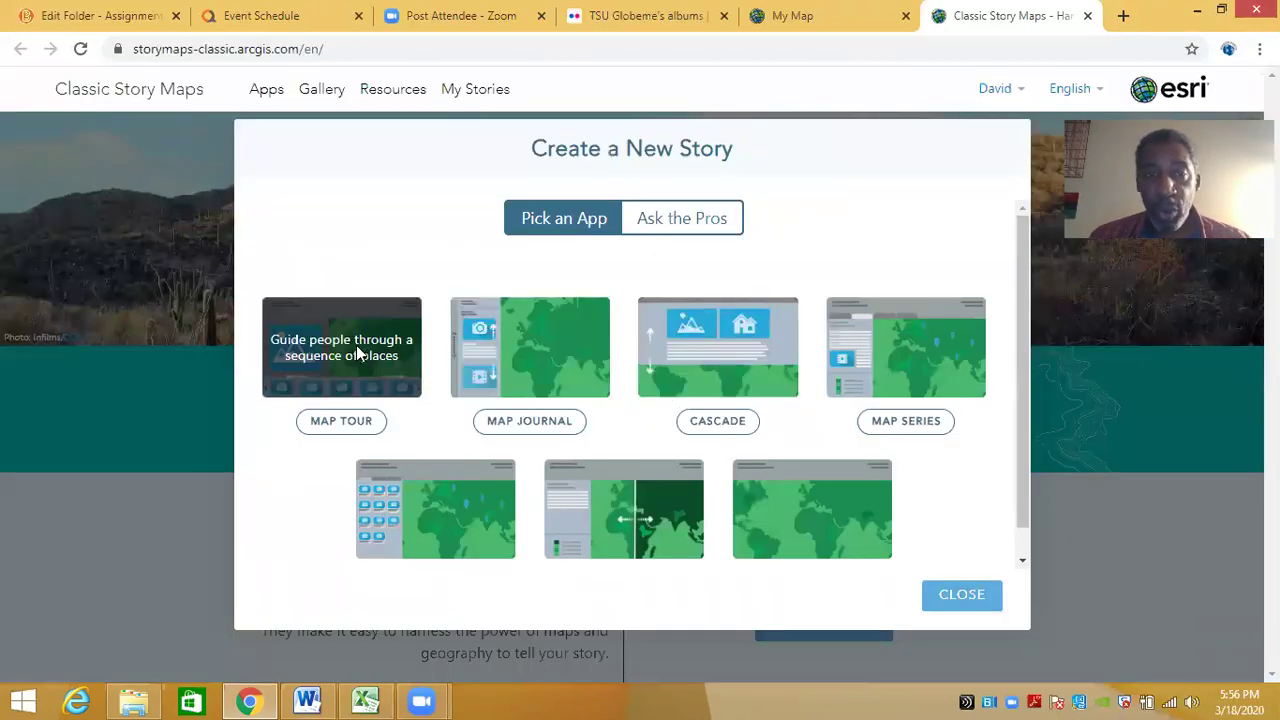
click(358, 355)
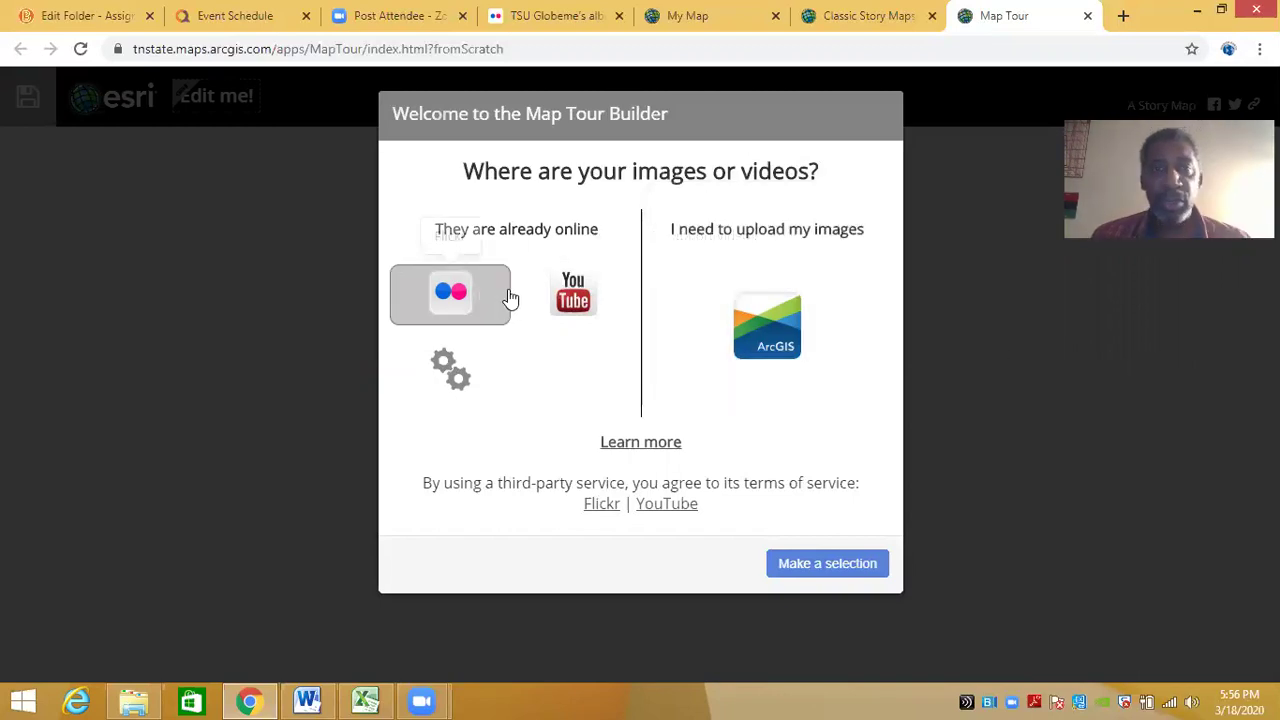
- Choose Flickr as the image source of the map tour and look up the user name tsuglobeme
click(451, 300)
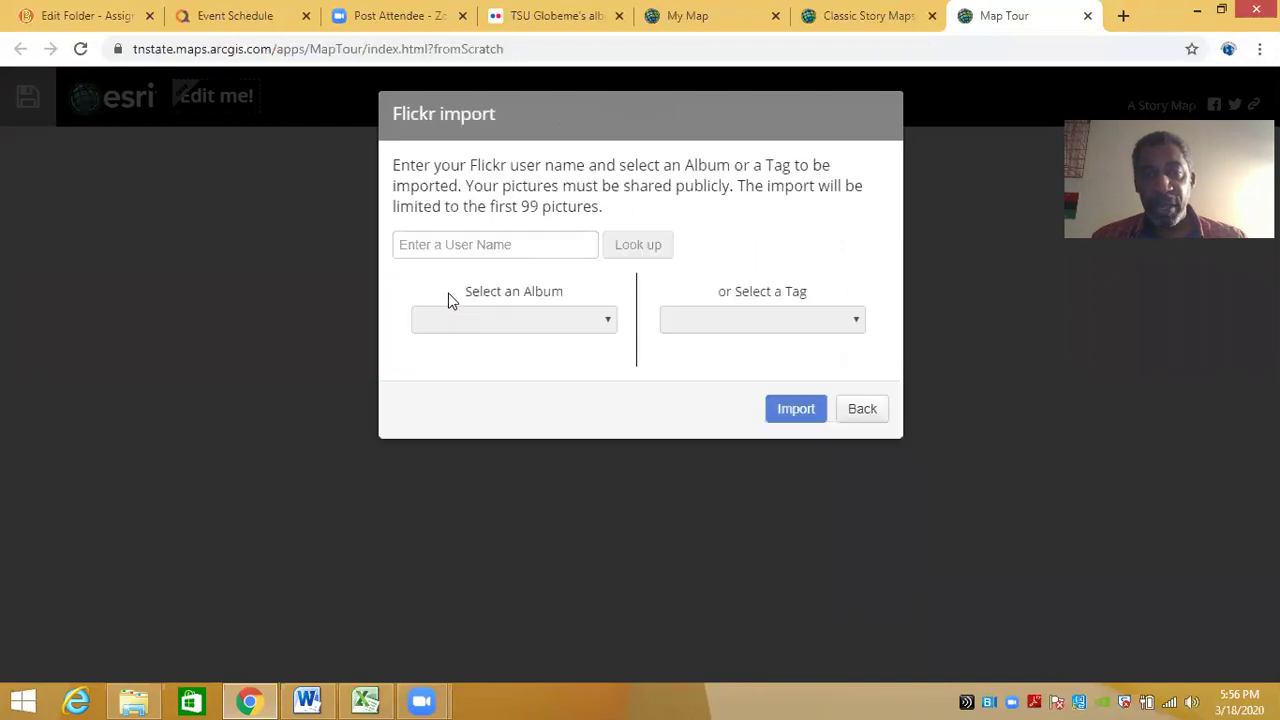
click(567, 244)
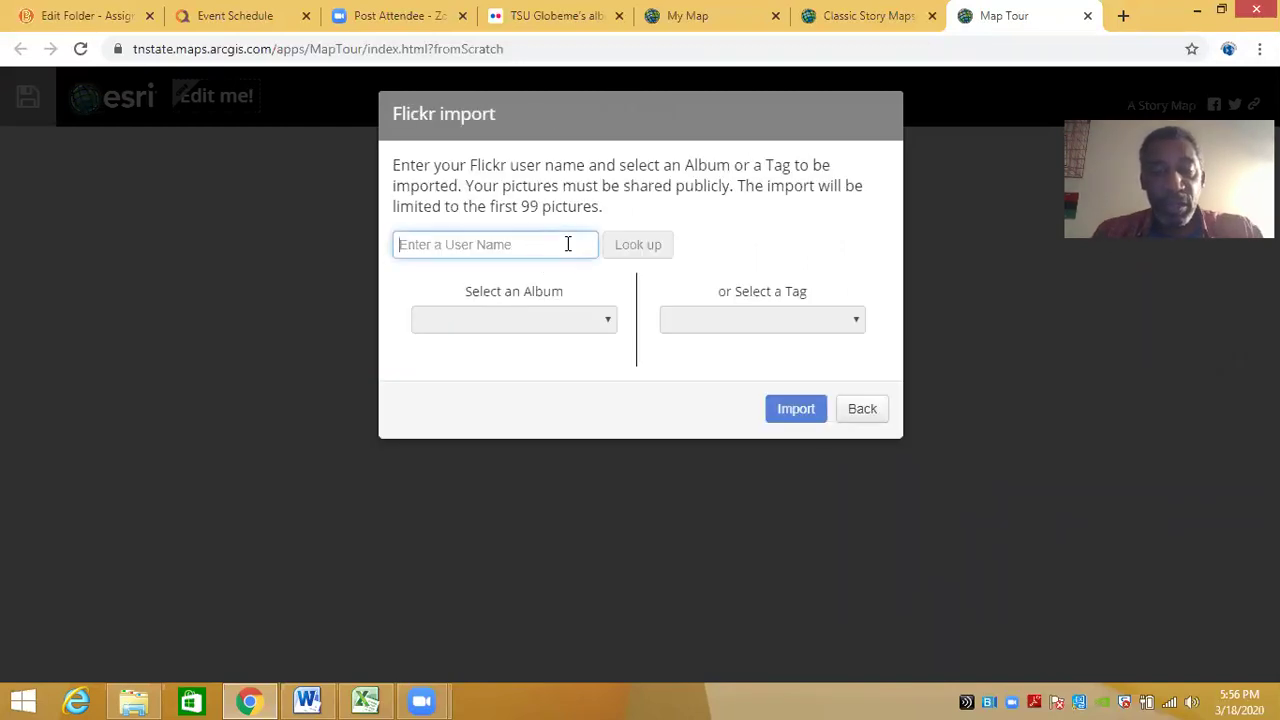
text(tsug)
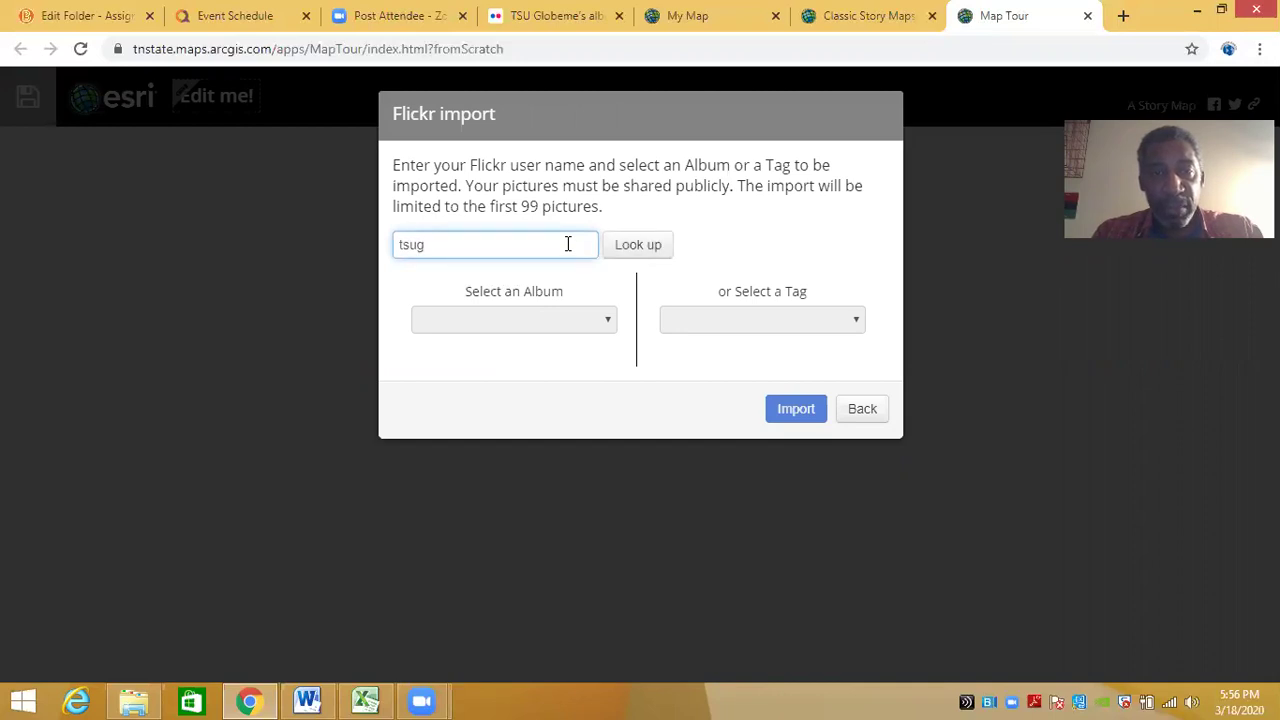
text(lobeme)
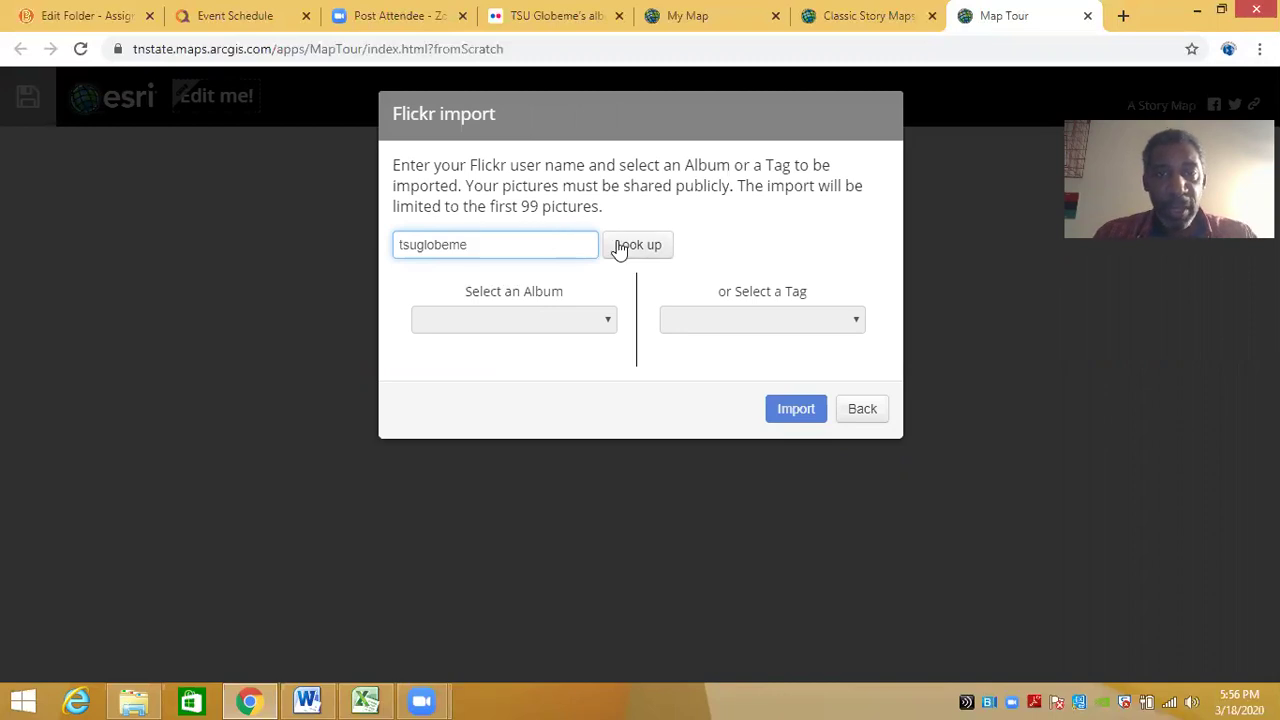
click(642, 248)
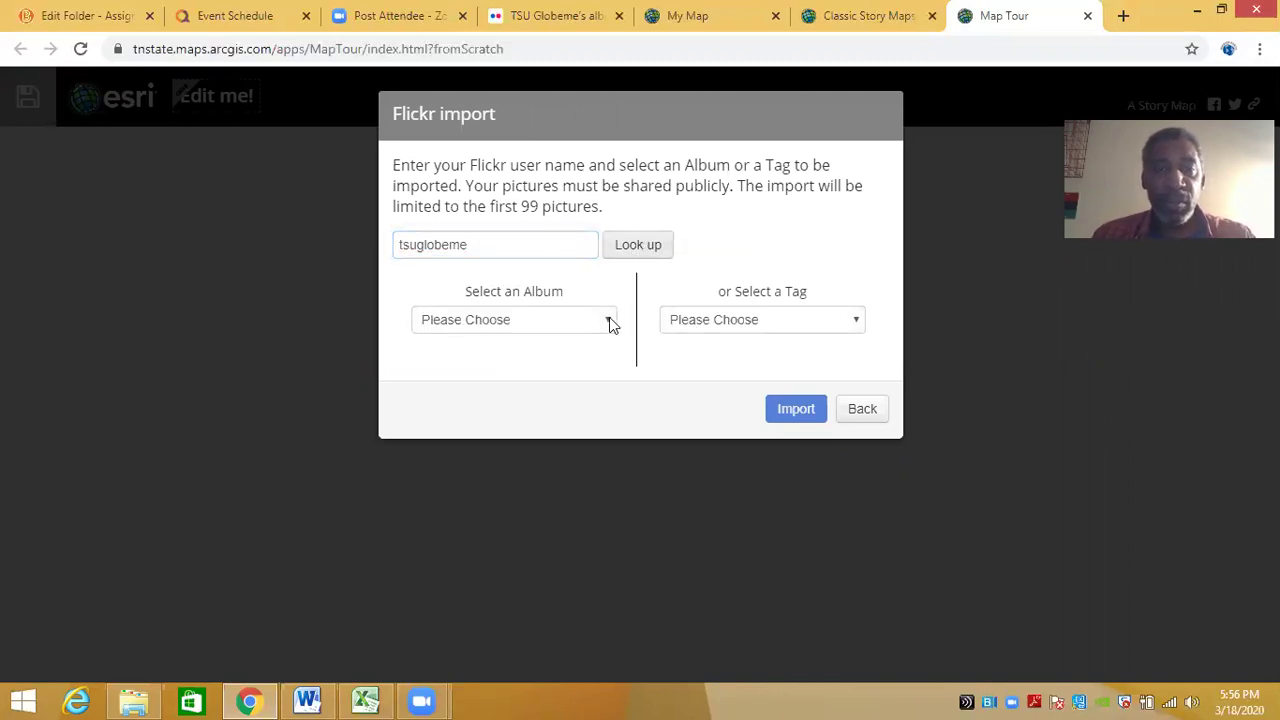
- Try to list the Flickr account's albums for the import, repeating the user name lookup
click(609, 319)
click(609, 319)
click(609, 319)
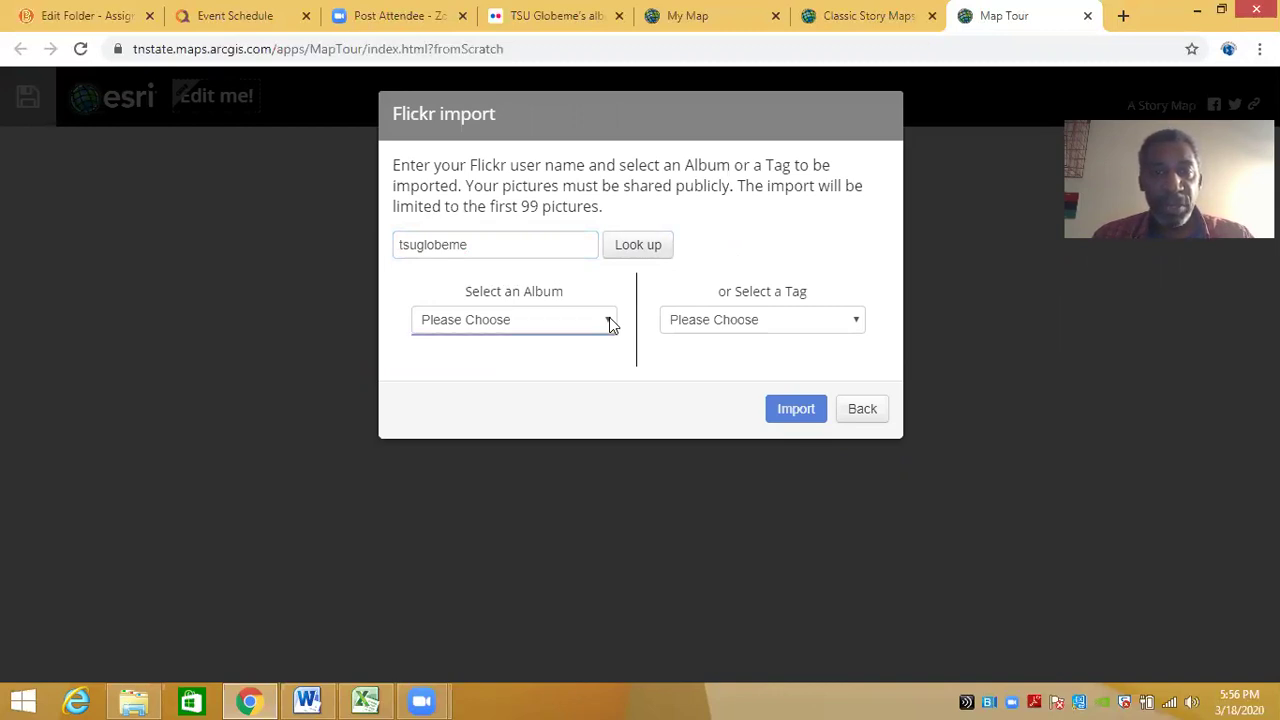
click(607, 319)
click(634, 247)
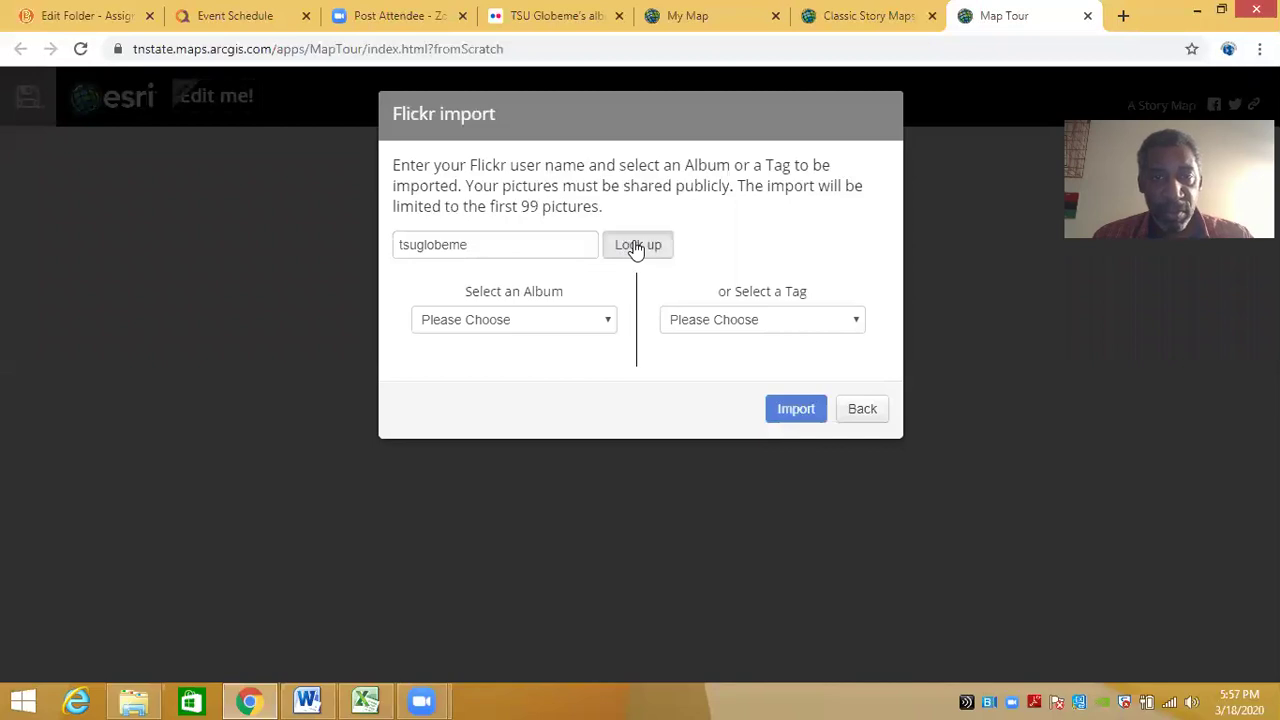
click(609, 324)
click(637, 252)
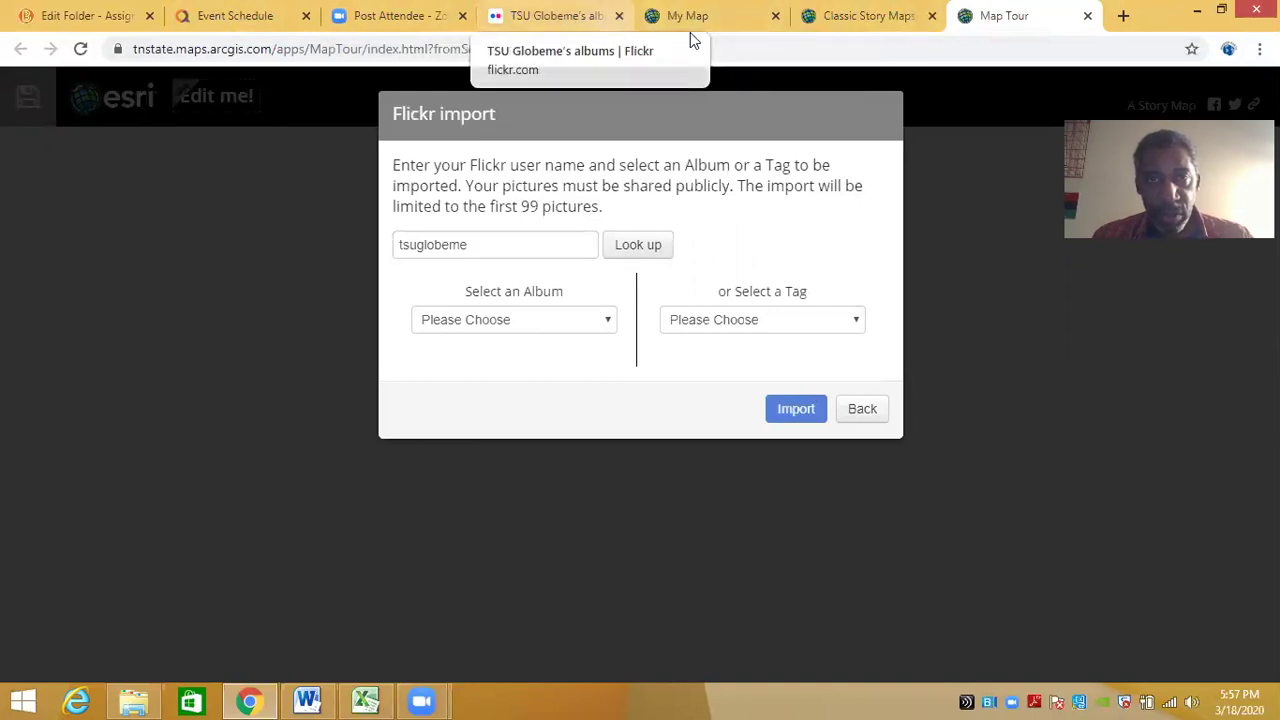
- Check the GEOG 3500 album on flickr and retry the album lookup in the Map Tour Flickr import
click(555, 16)
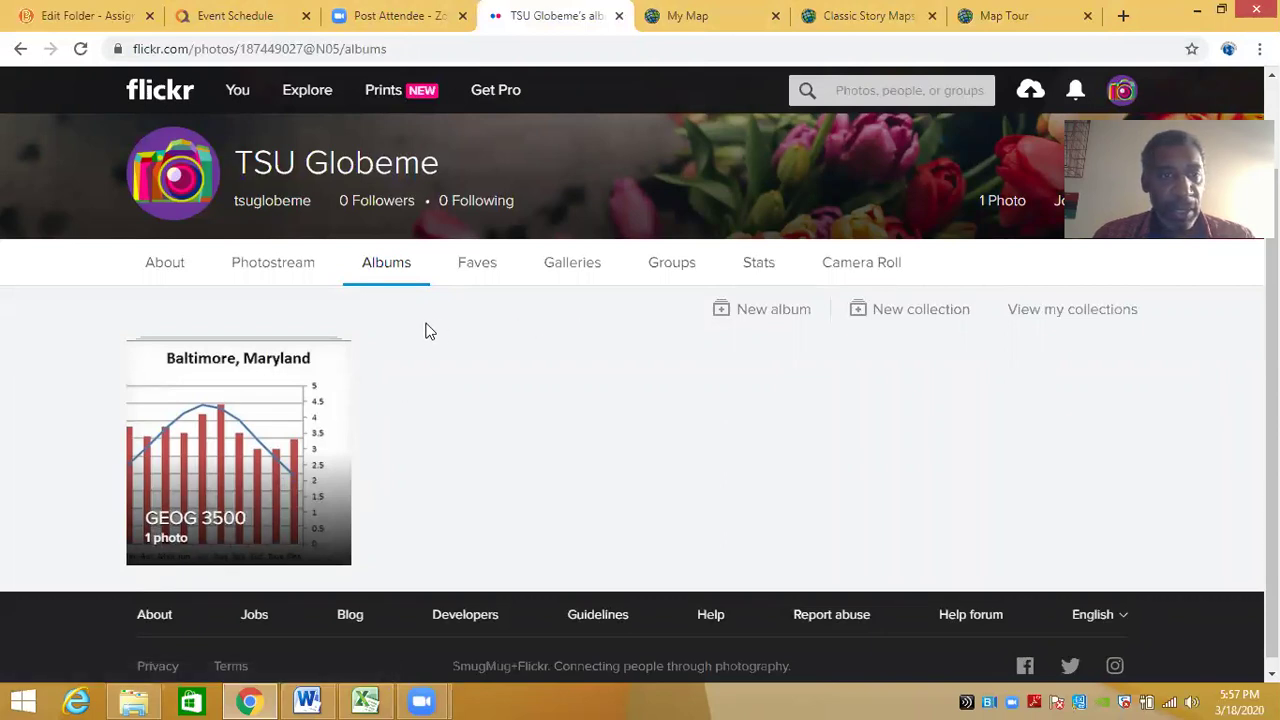
click(306, 400)
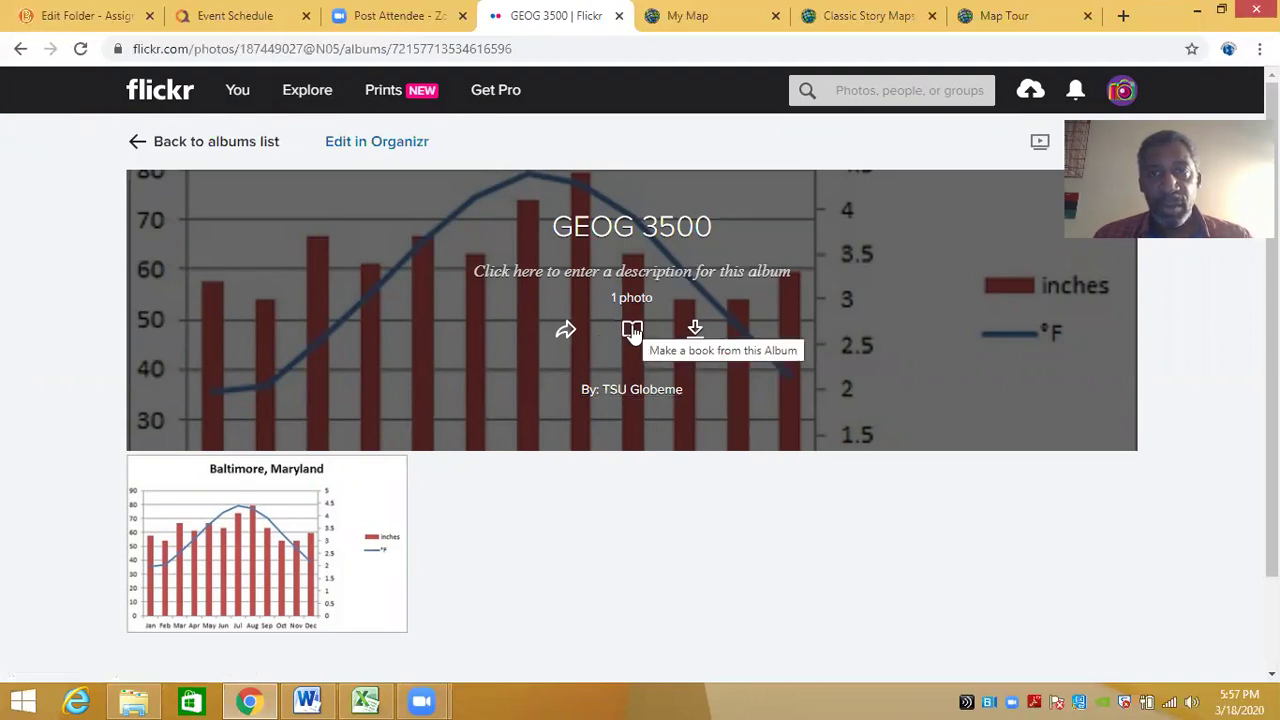
click(958, 16)
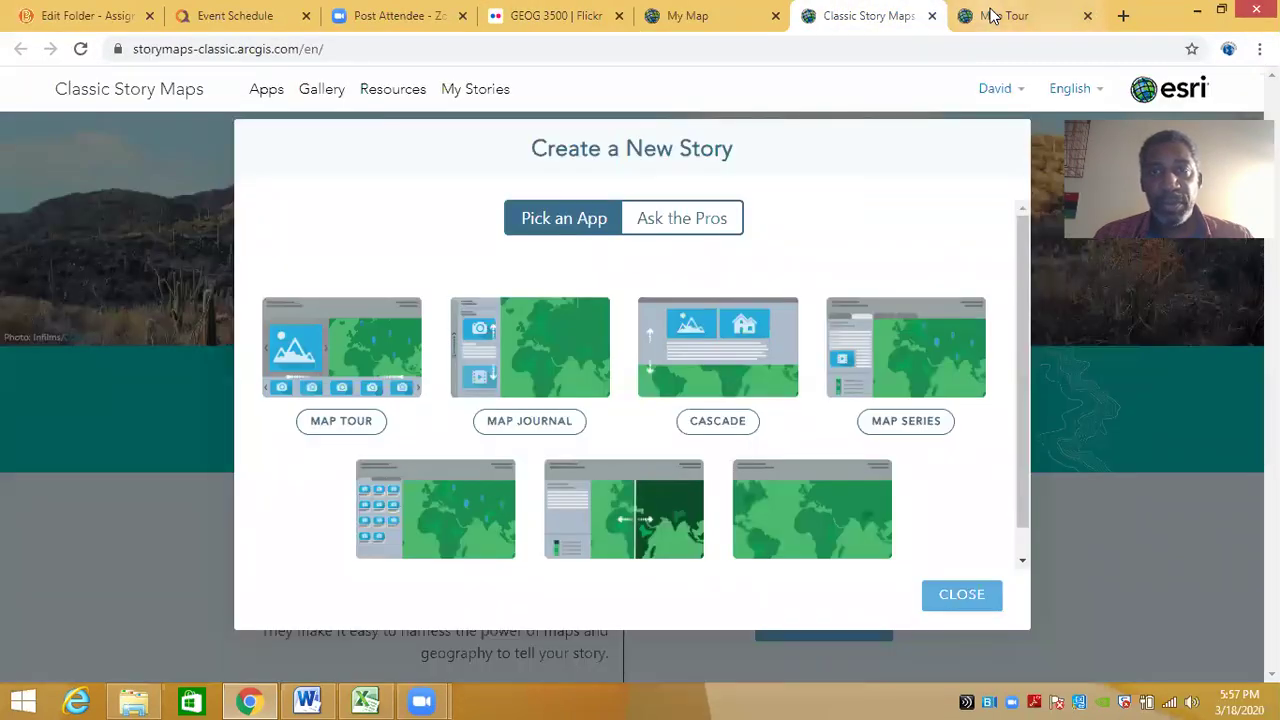
click(985, 16)
click(640, 248)
click(606, 319)
click(607, 320)
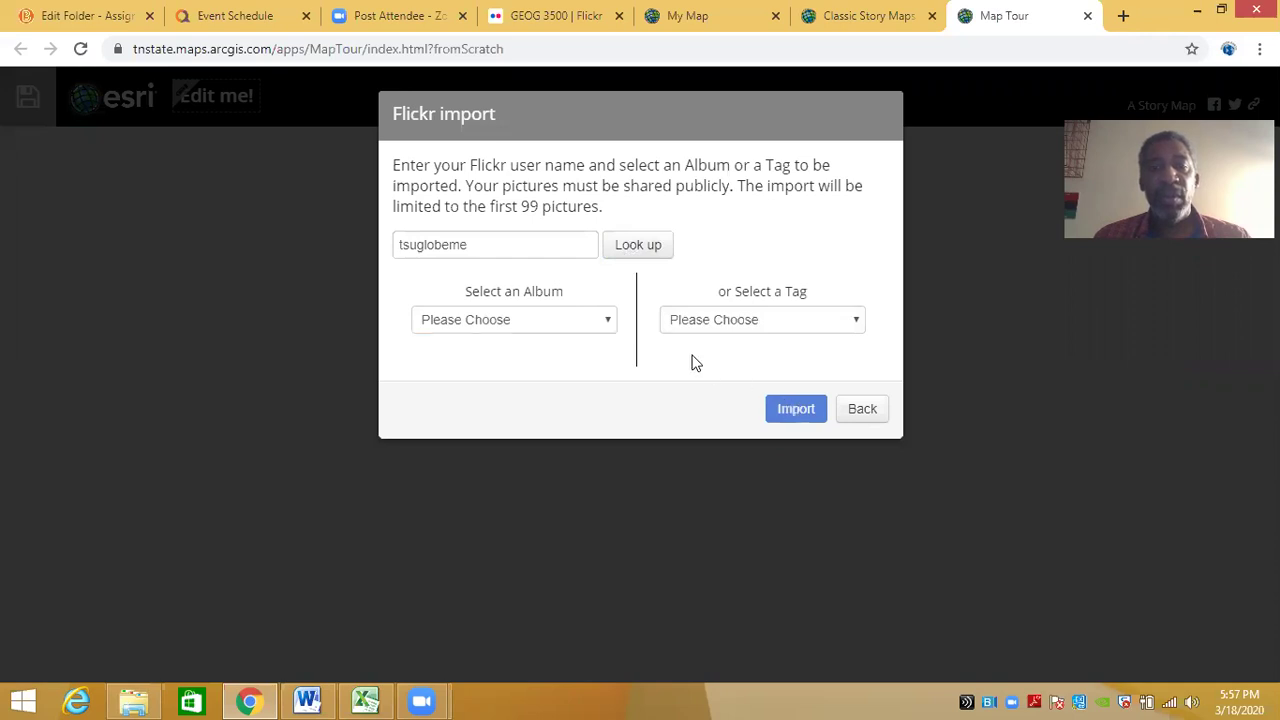
click(545, 245)
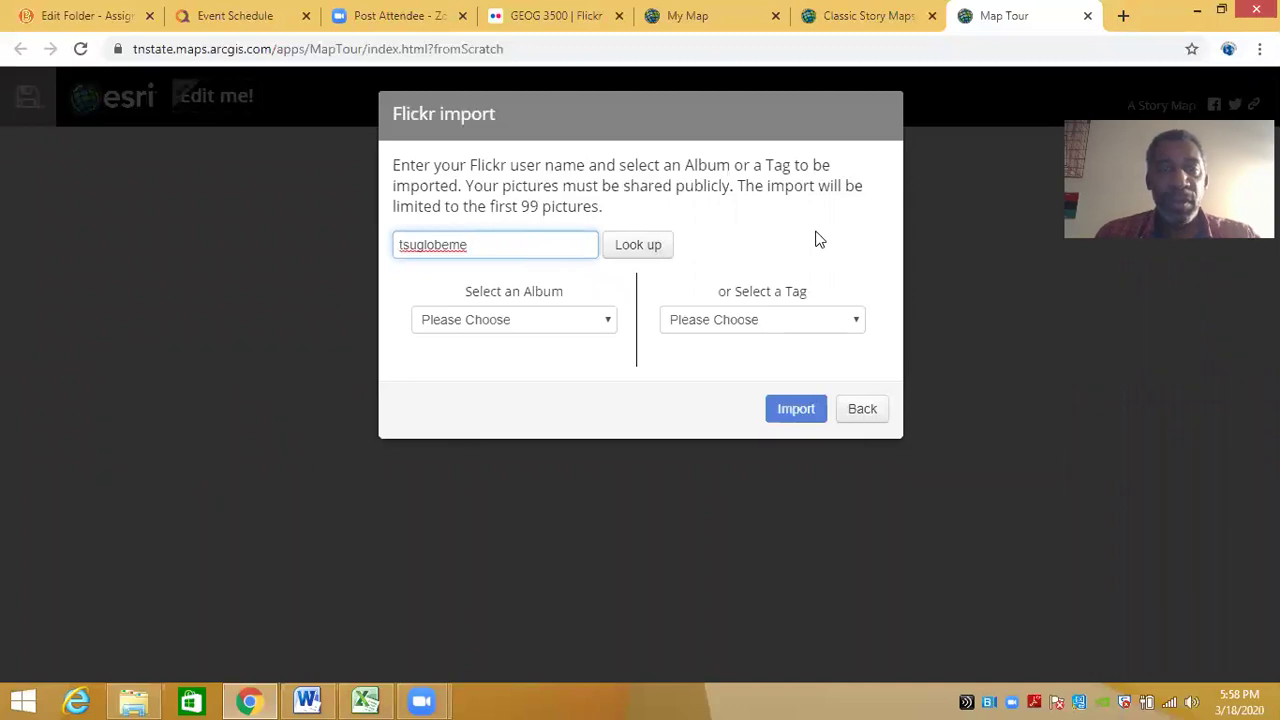
key(BackSpace)
key(BackSpace)
key(BackSpace)
key(BackSpace)
key(BackSpace)
key(BackSpace)
key(BackSpace)
key(BackSpace)
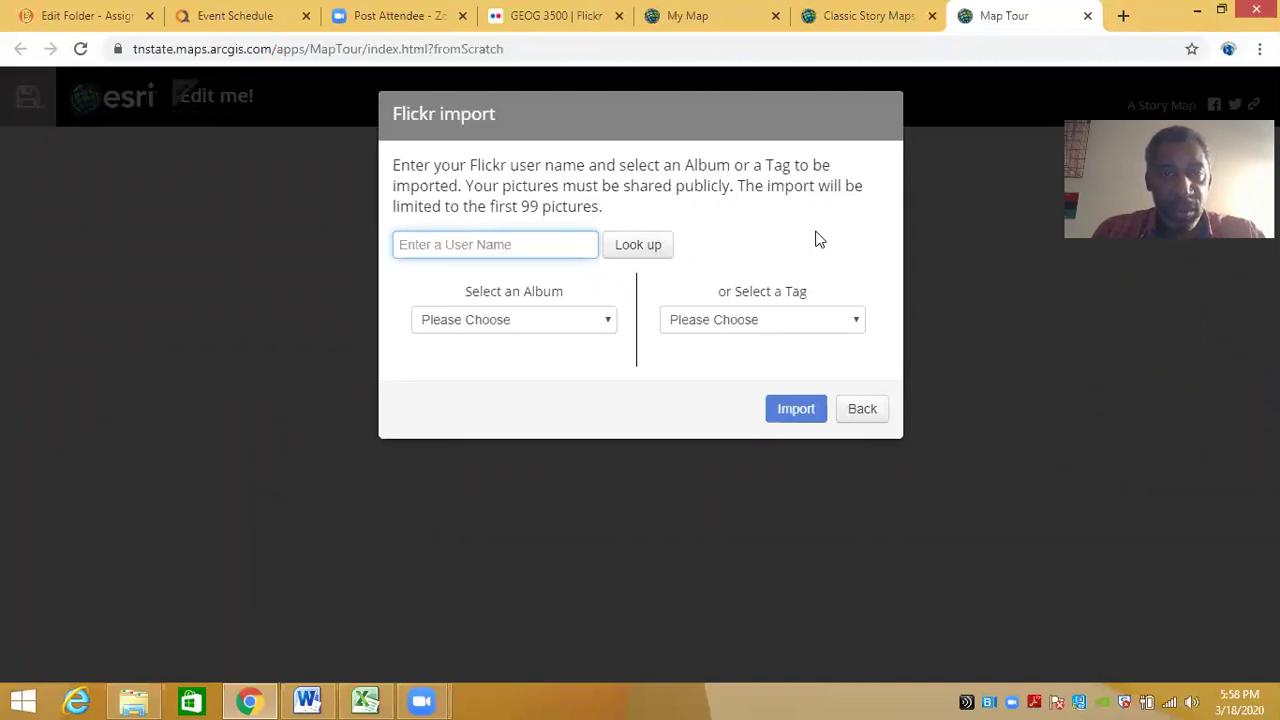
text(tsuglobeme)
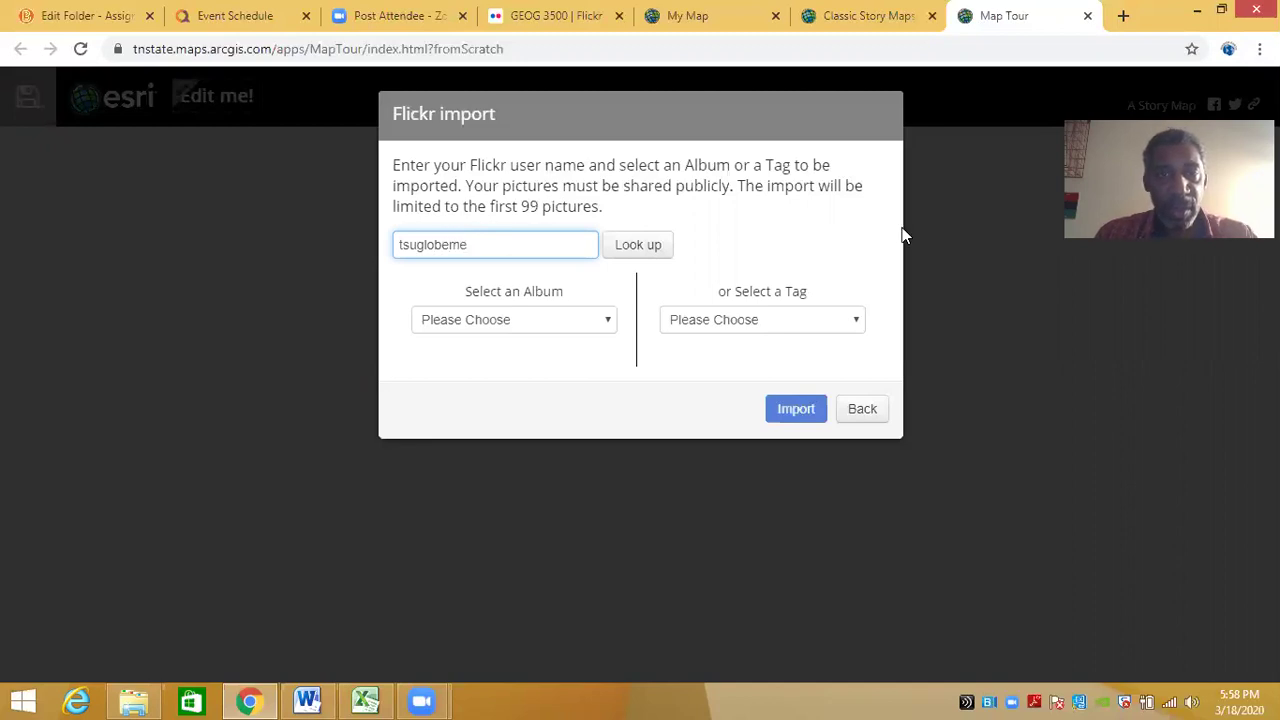
click(640, 250)
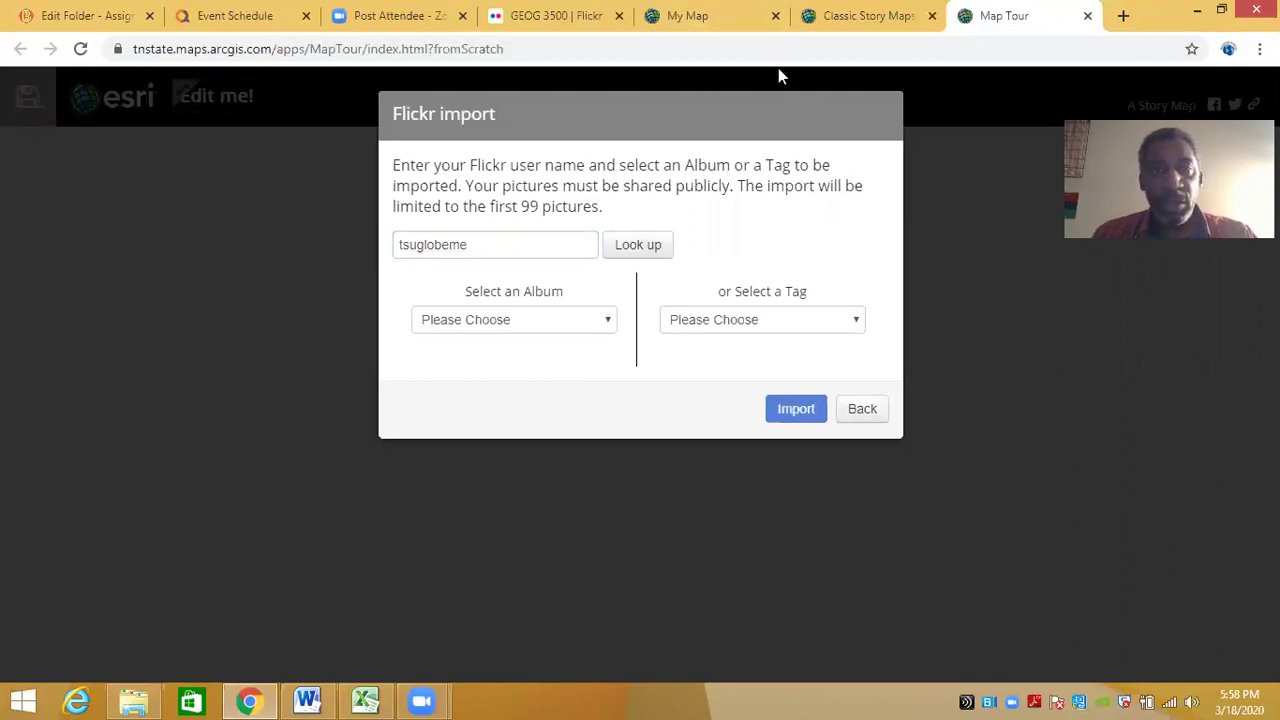
- Return to flickr and show the albums list of the account
click(560, 16)
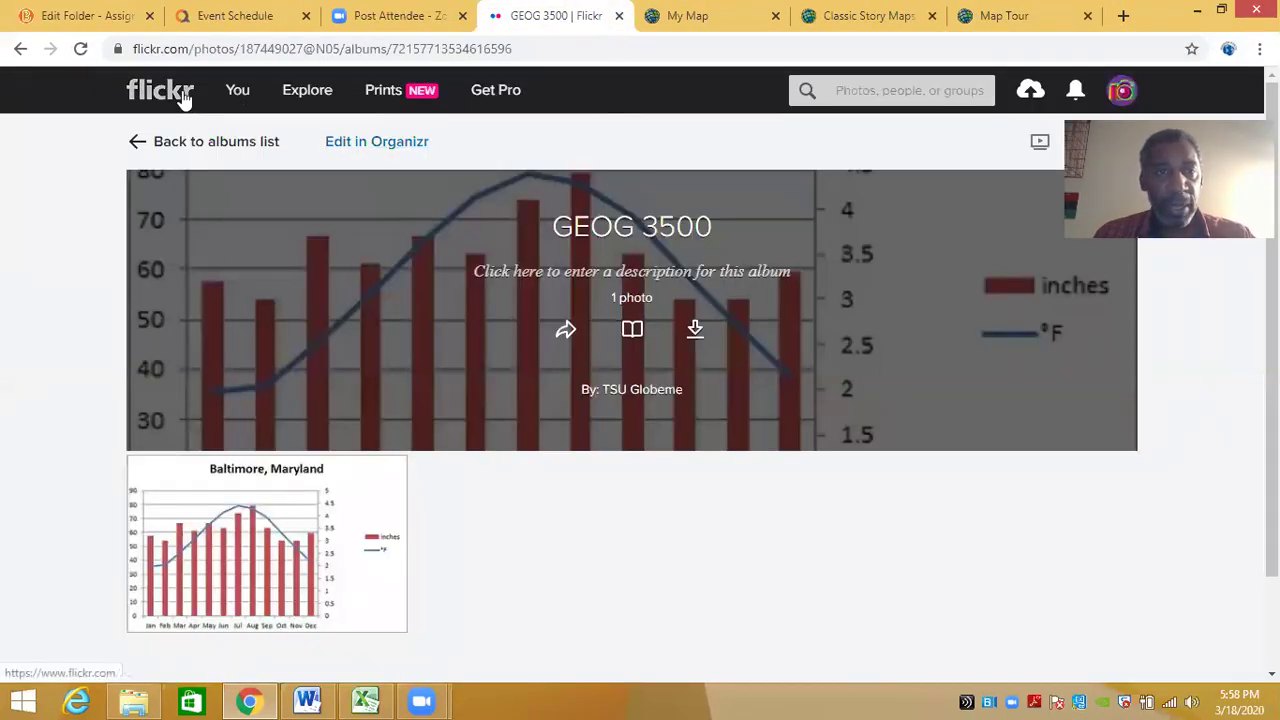
mouse_move(235, 103)
click(264, 177)
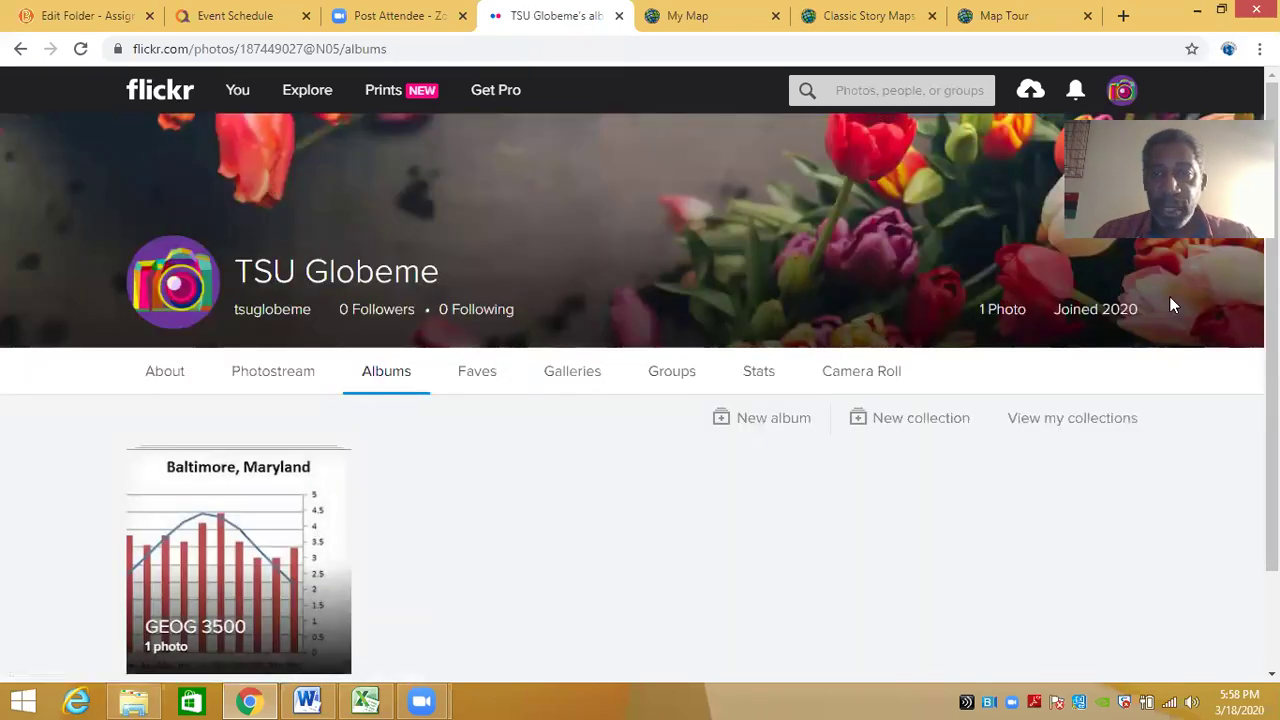
scroll(645, 402, down, 2)
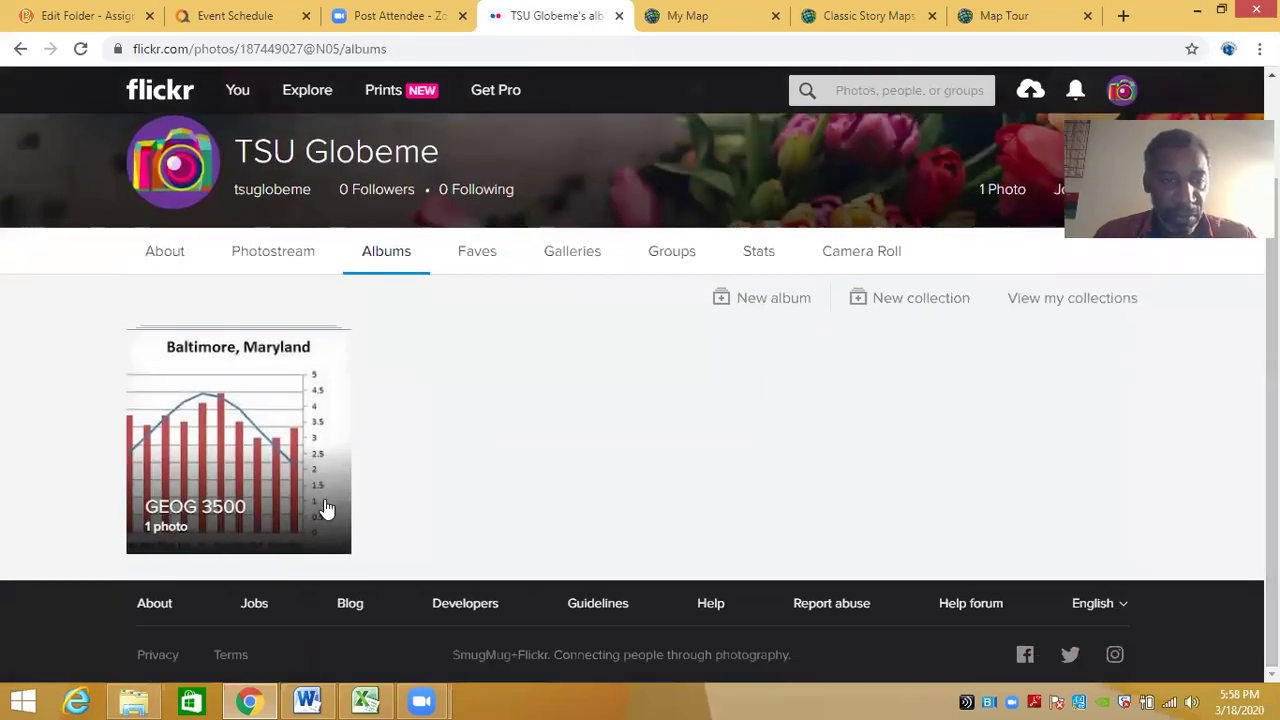
- Open the GEOG 3500 album and deselect it in the album assignment of the Baltimore Climagraph photo
click(259, 495)
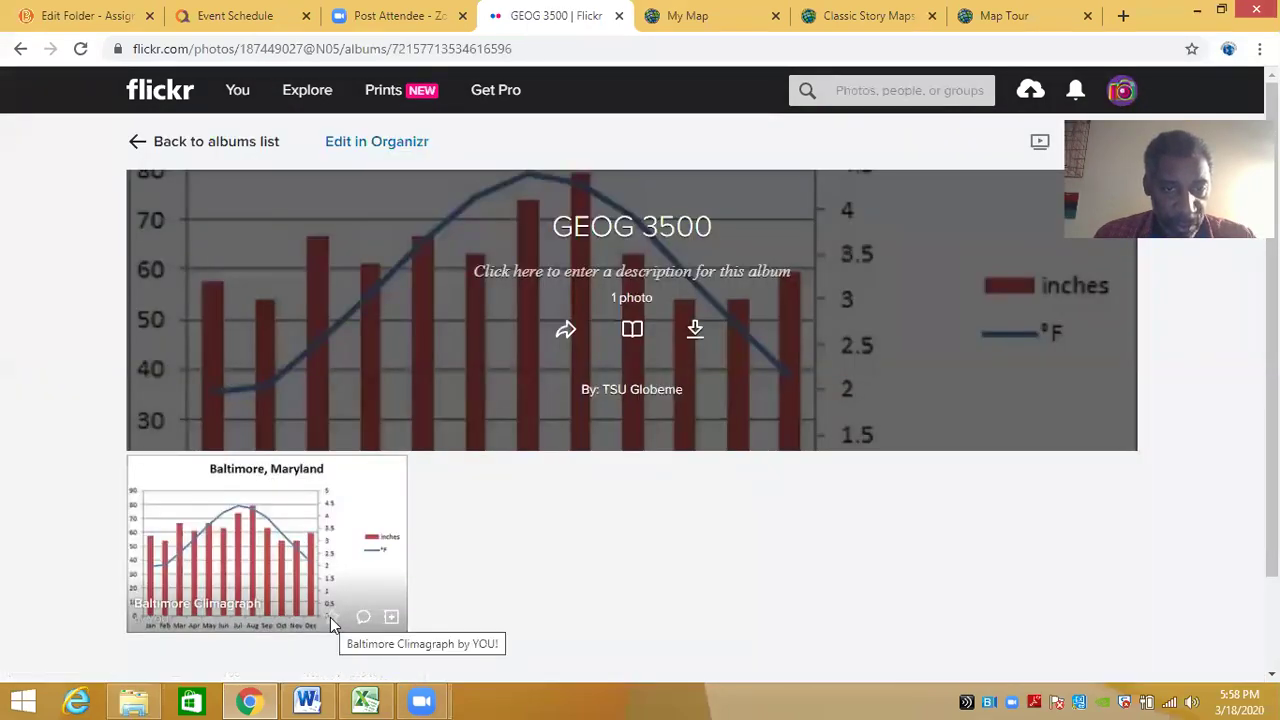
click(392, 620)
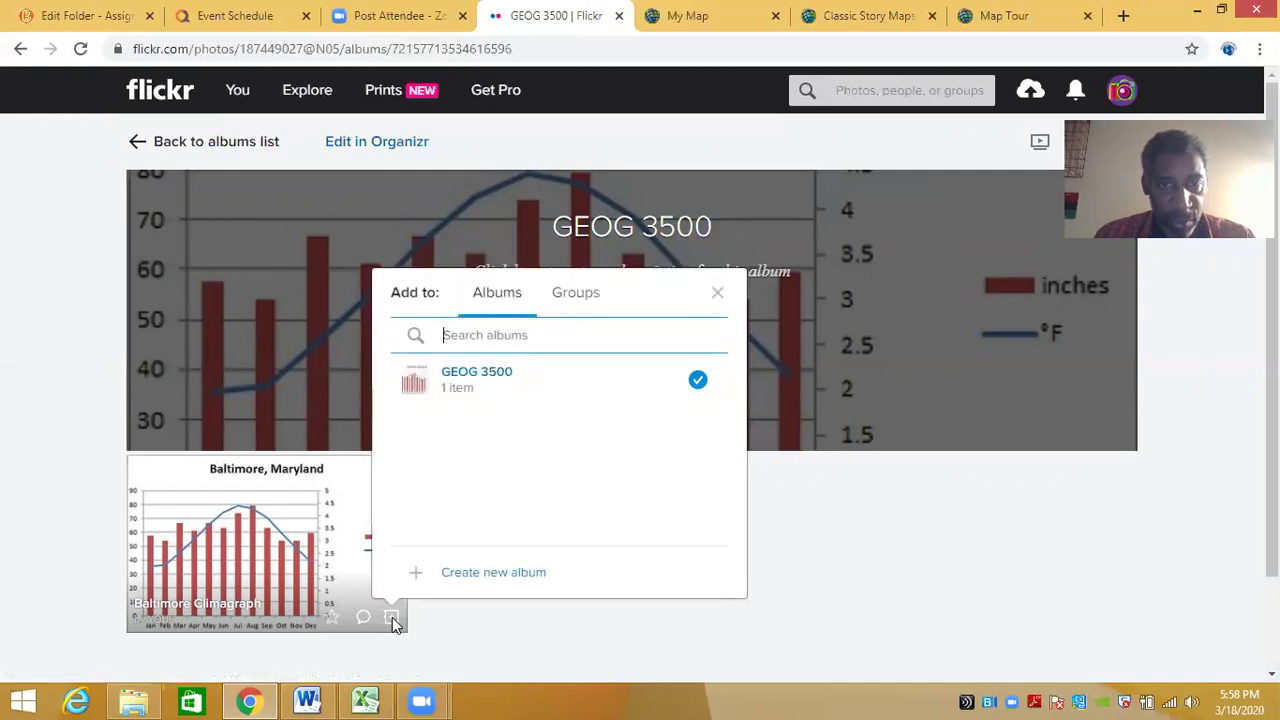
click(421, 385)
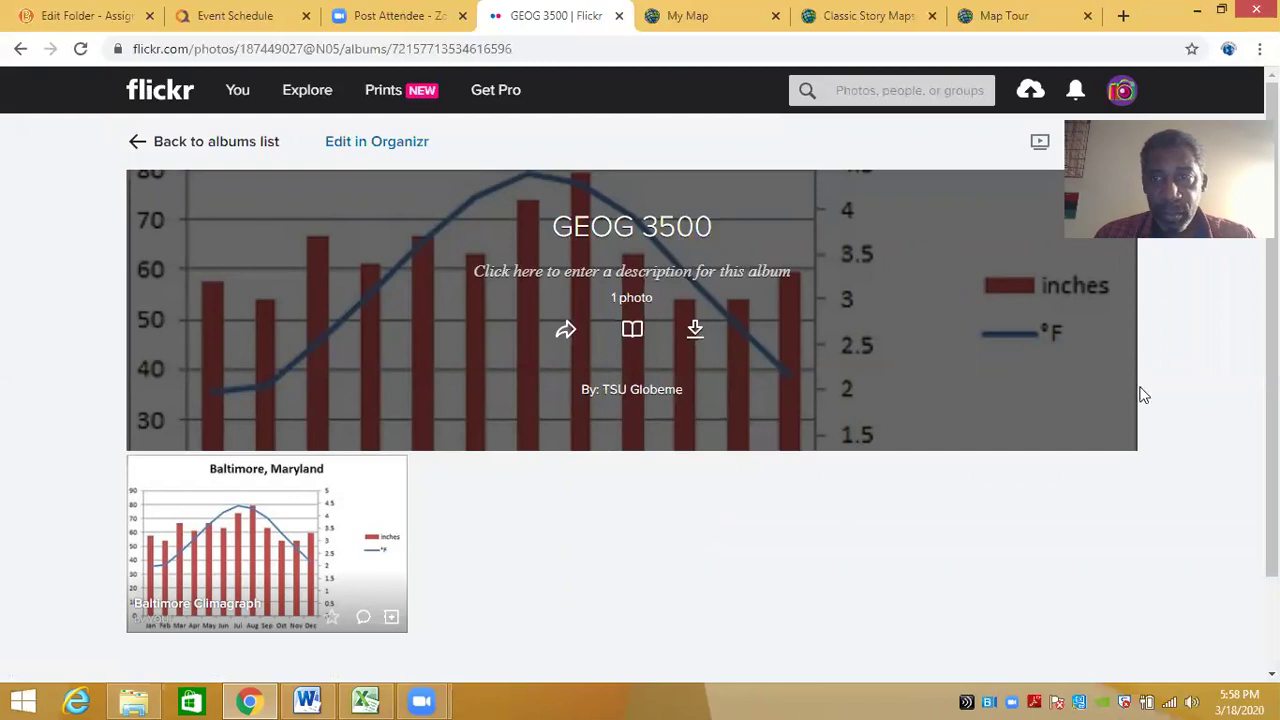
- View the comments section of the Baltimore Climagraph photo and return to the account's albums page
scroll(1175, 384, down, 1)
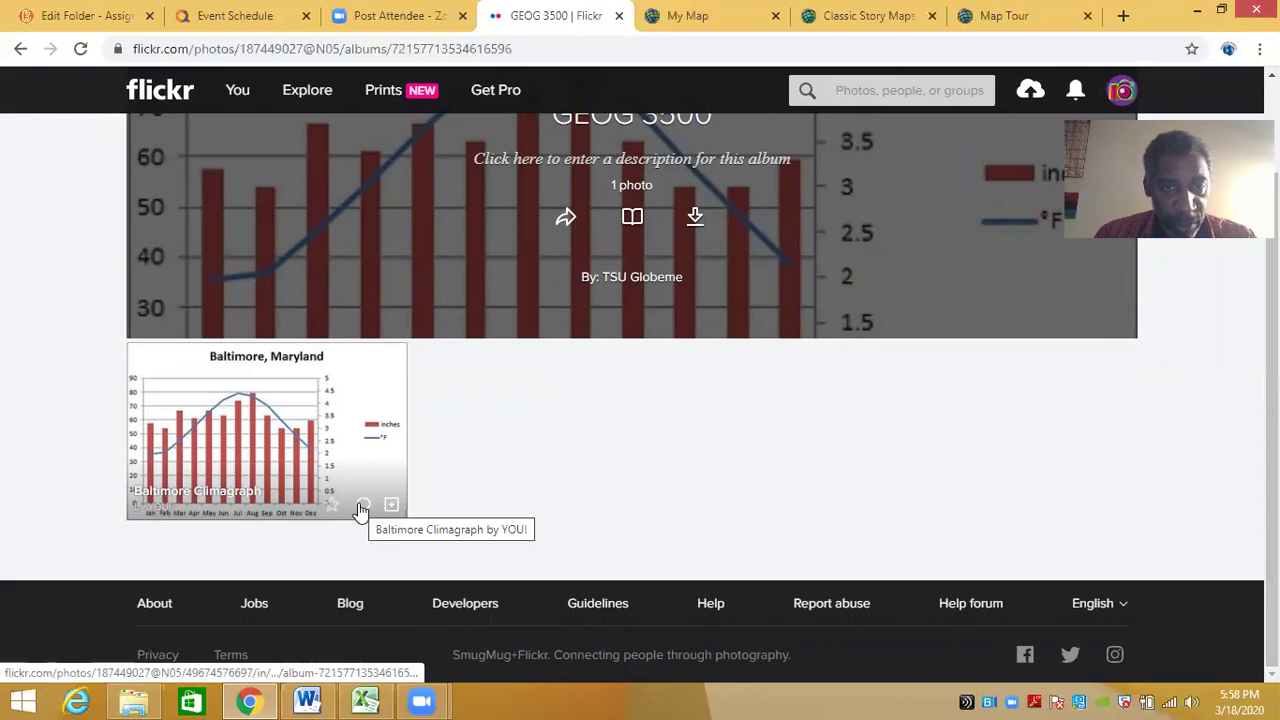
click(362, 509)
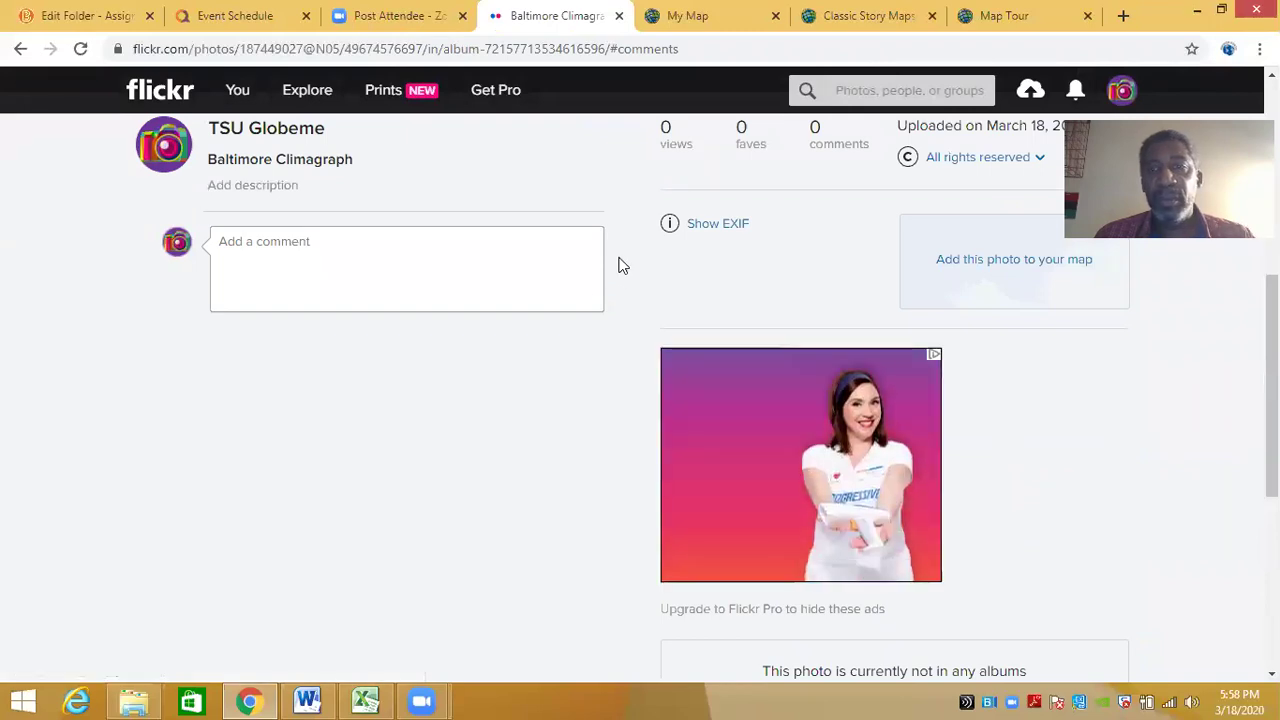
click(21, 49)
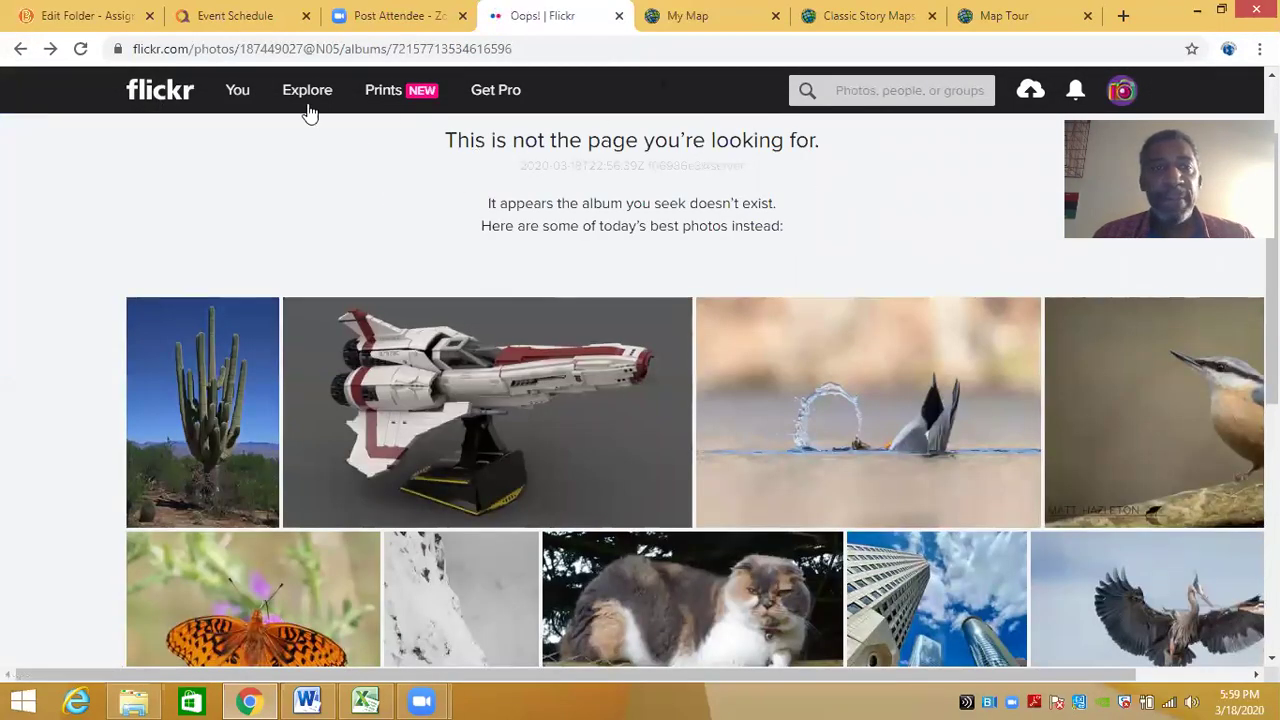
click(236, 92)
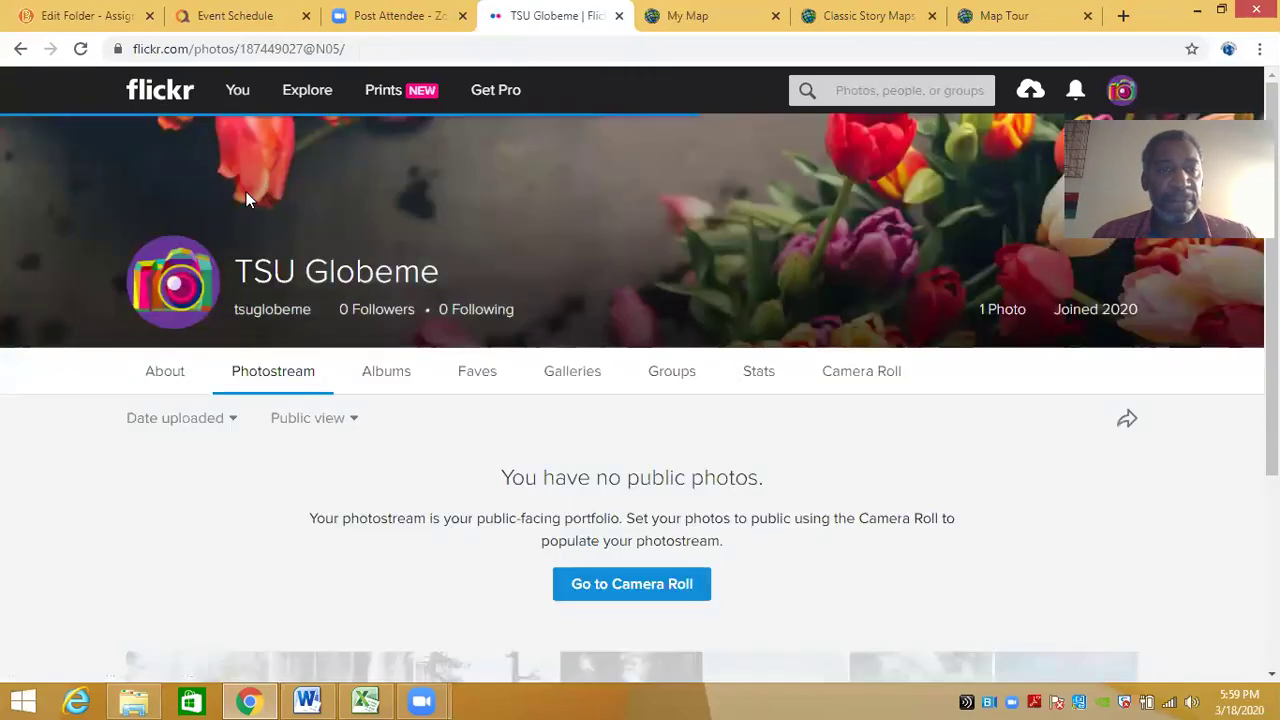
mouse_move(237, 89)
click(256, 182)
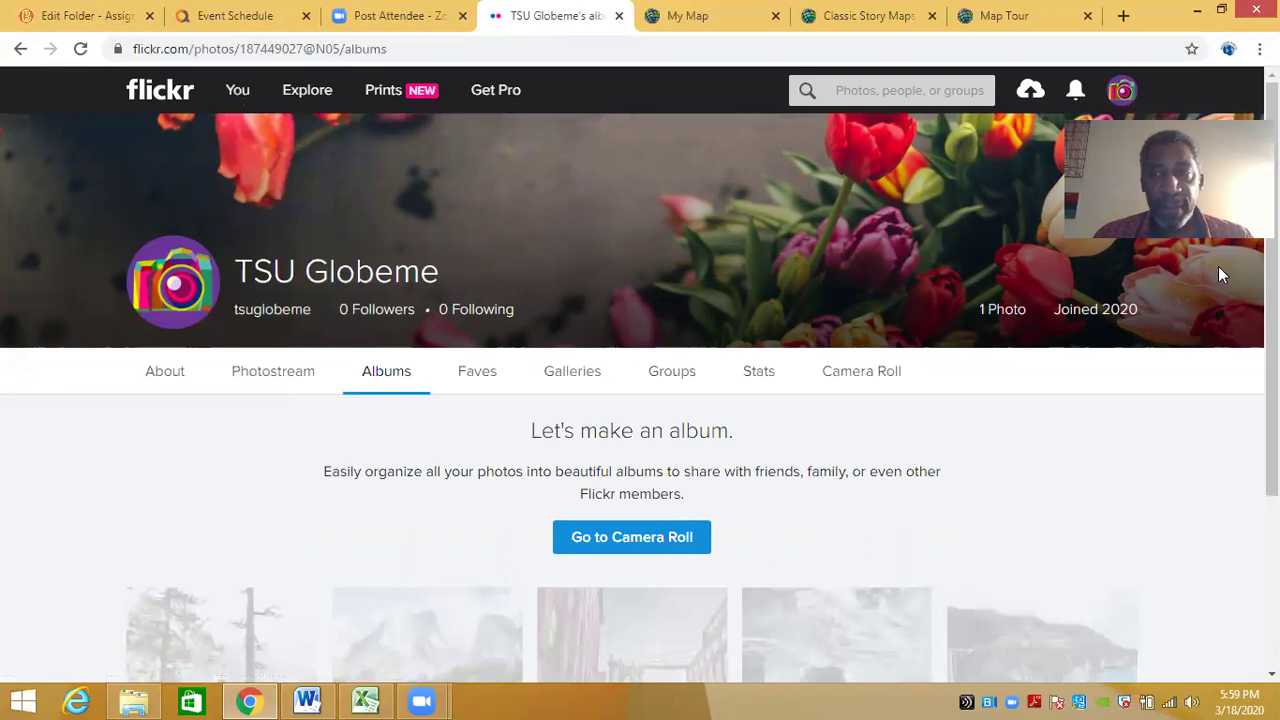
scroll(741, 345, down, 2)
scroll(741, 345, up, 1)
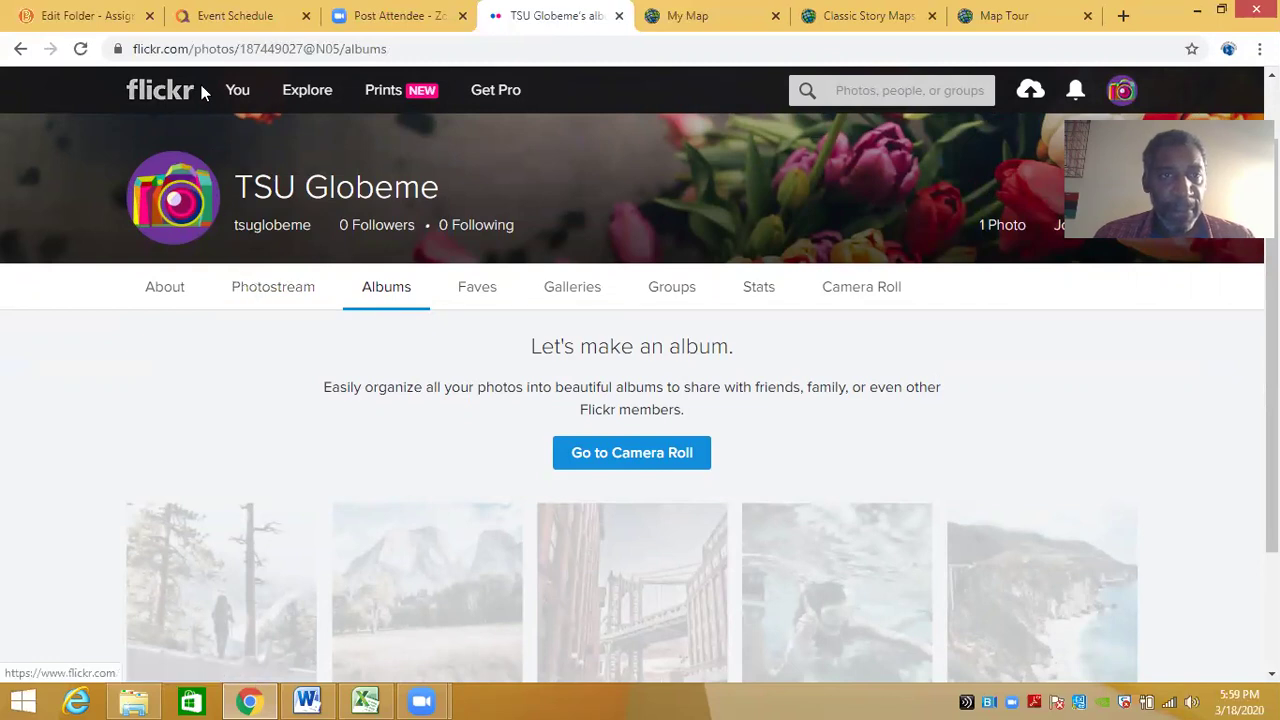
mouse_move(233, 88)
click(246, 177)
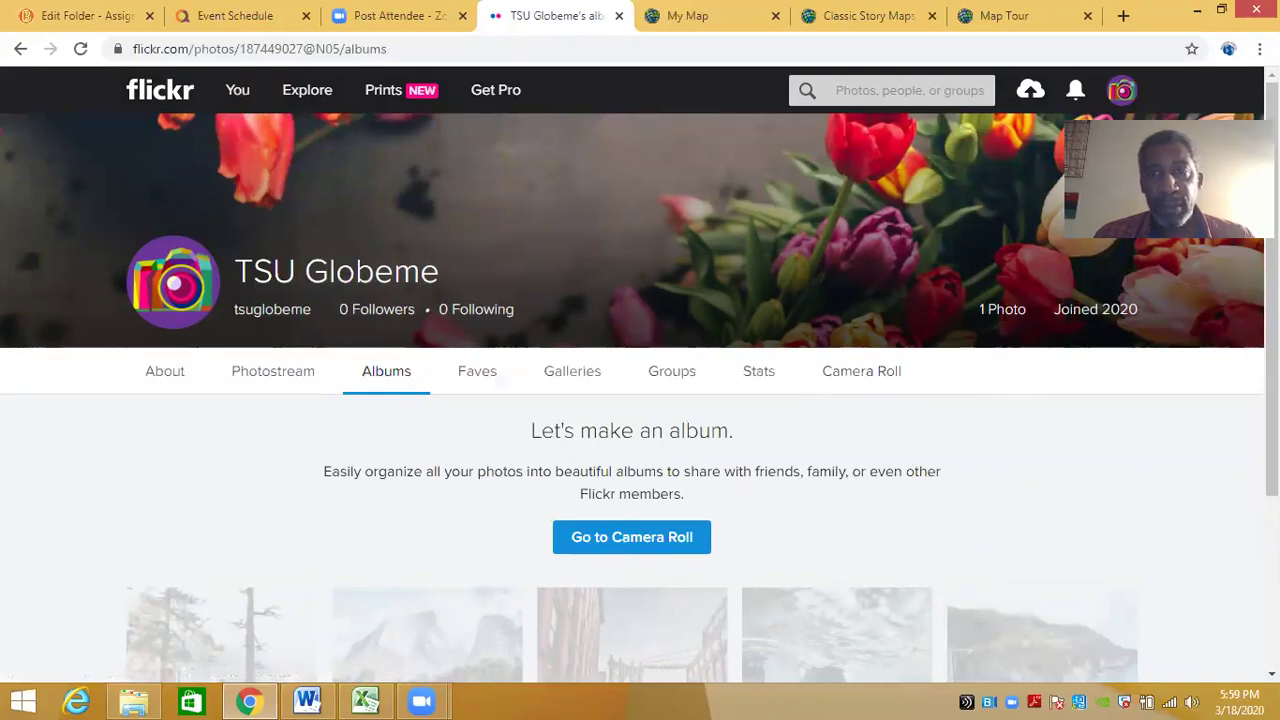
- Open the account's photostream and set it to view all photos
click(283, 374)
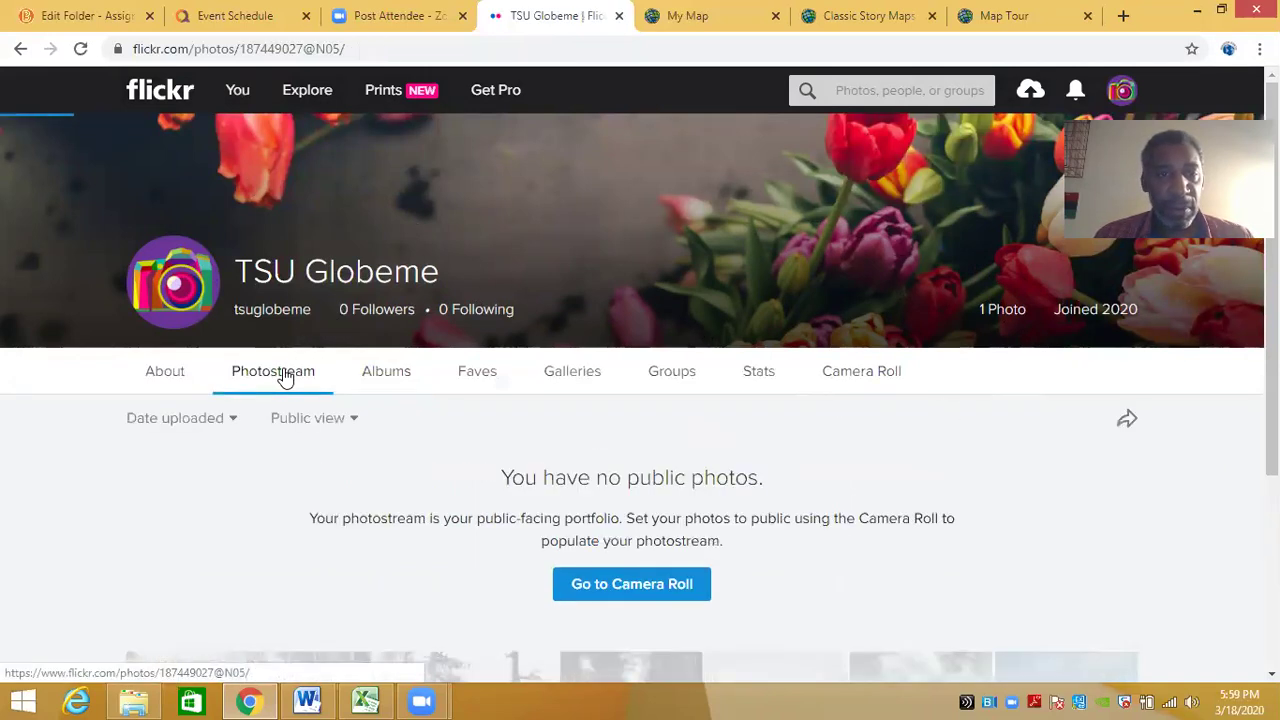
click(310, 420)
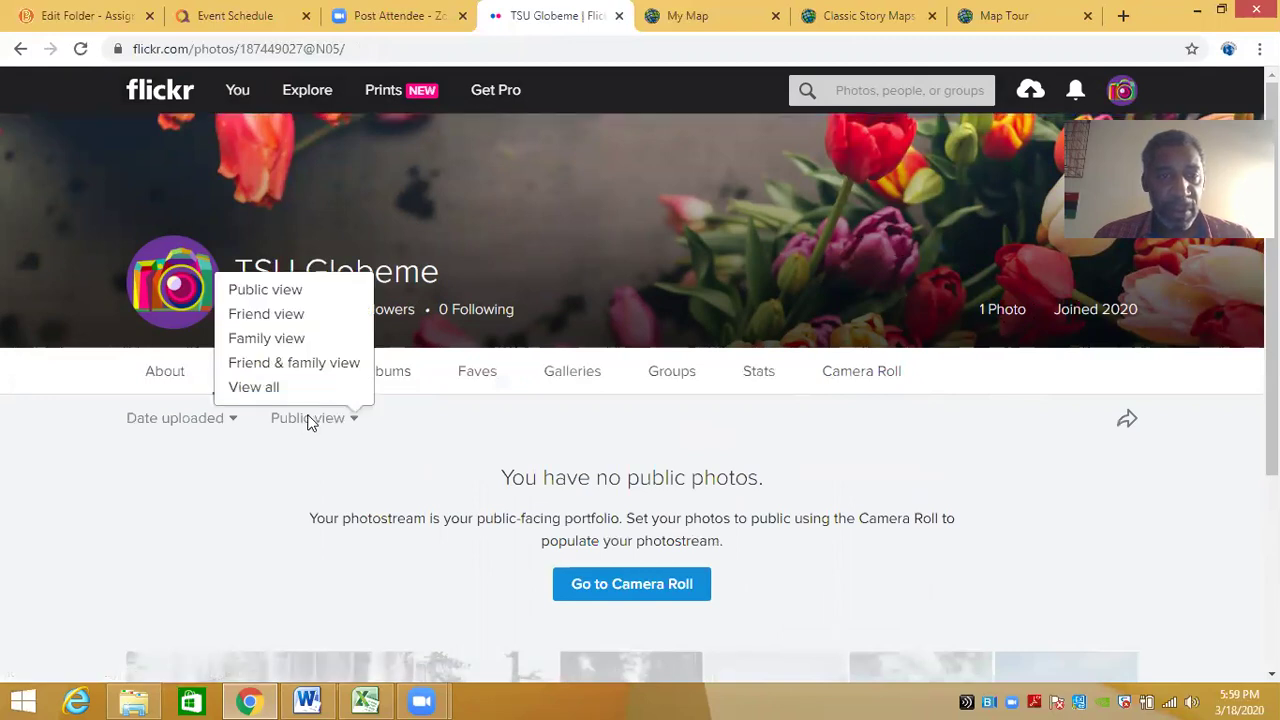
click(264, 391)
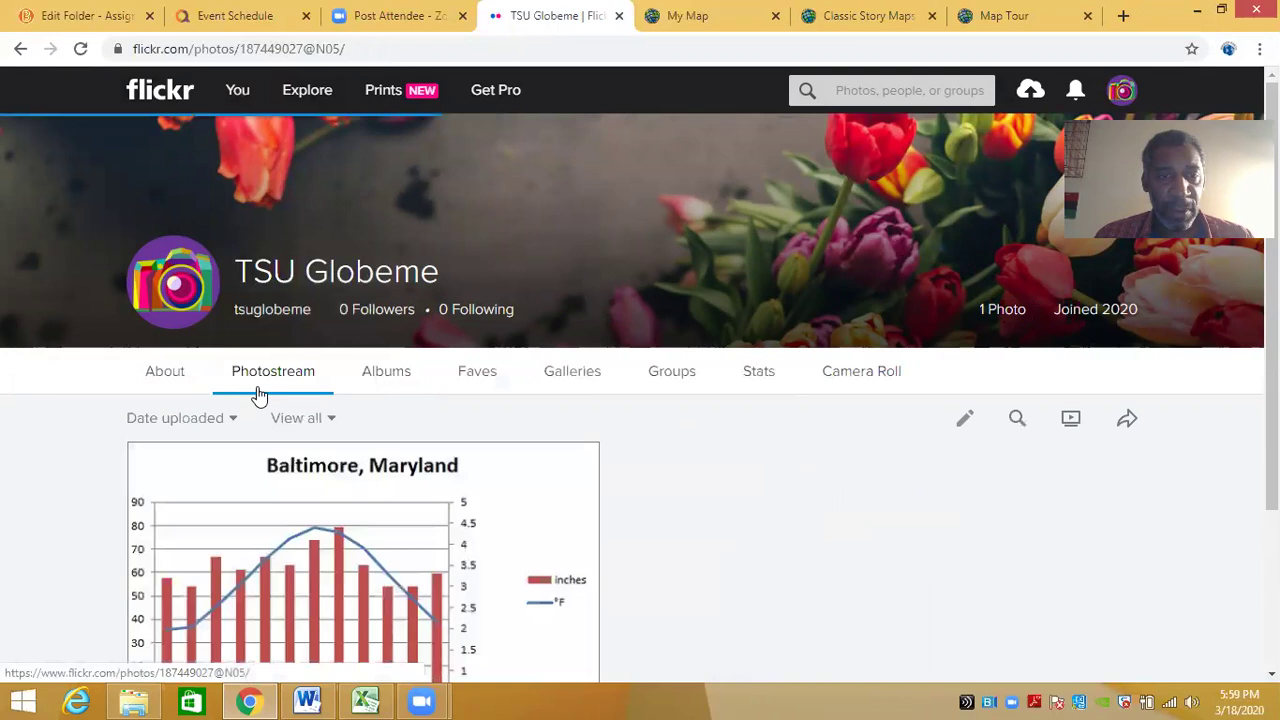
- Open the photostream's edit view and set the Baltimore Climagraph photo's privacy to Public
scroll(896, 450, down, 2)
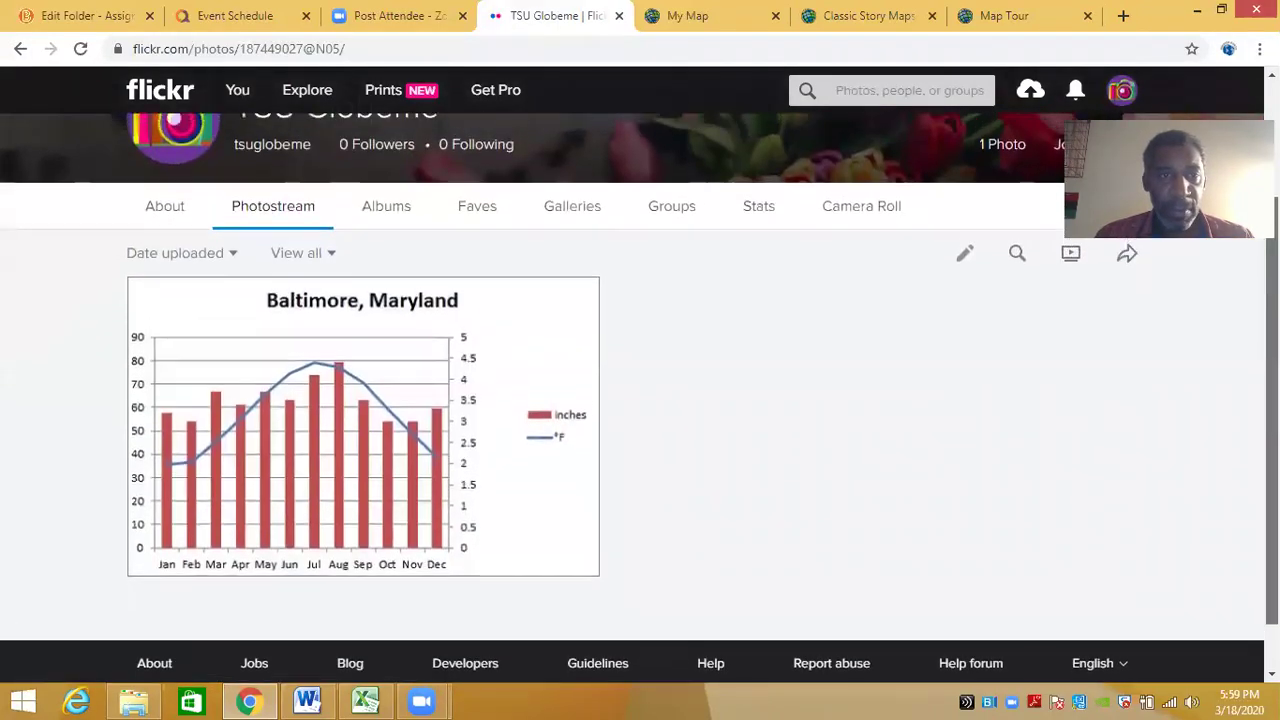
click(963, 266)
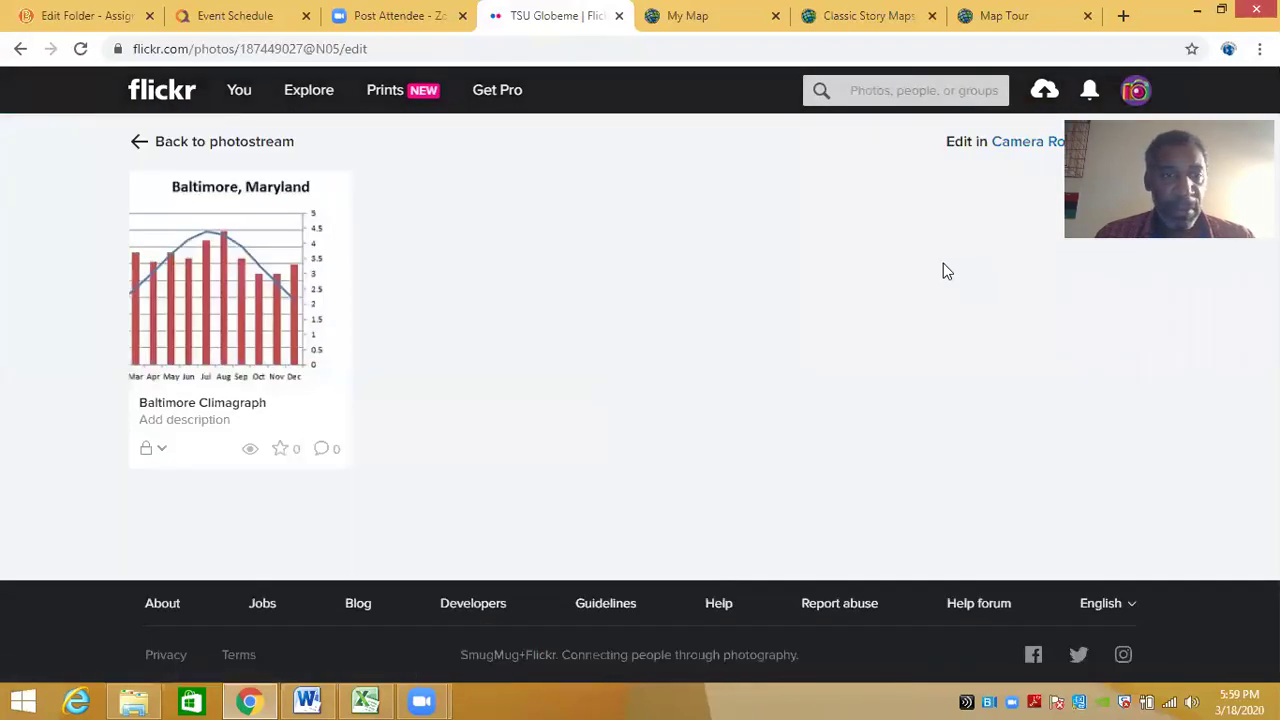
click(152, 450)
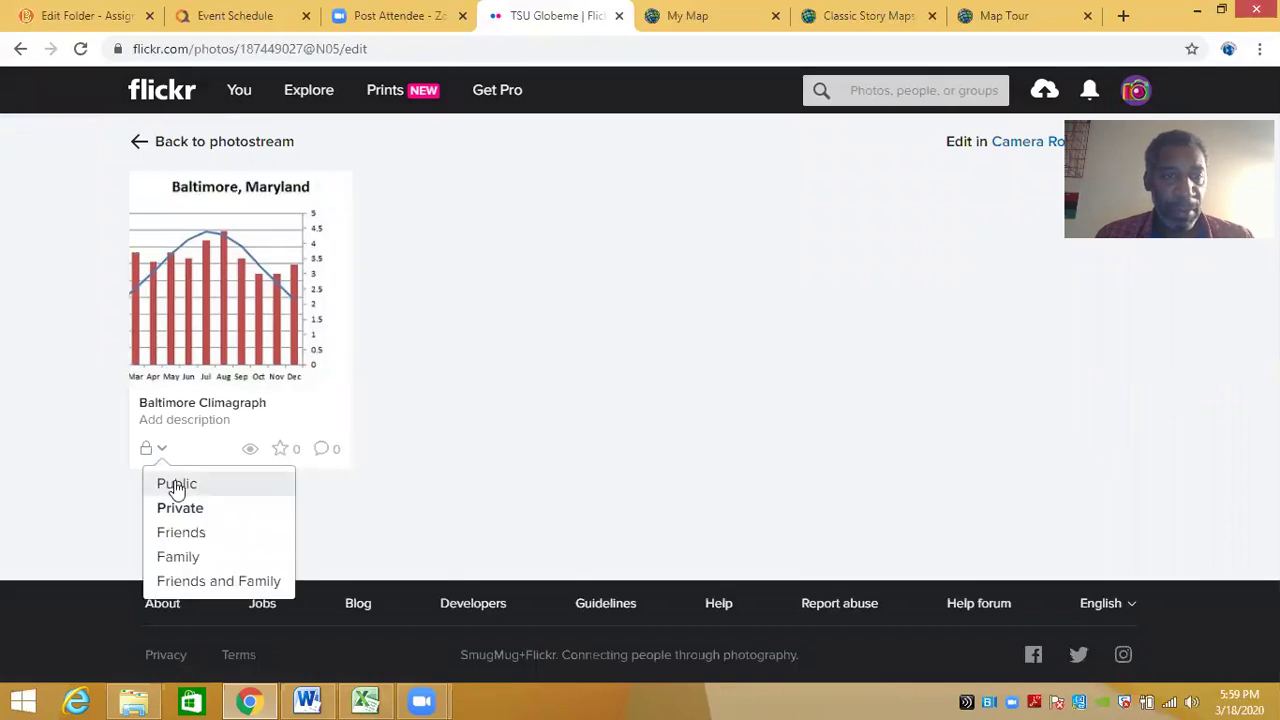
click(176, 485)
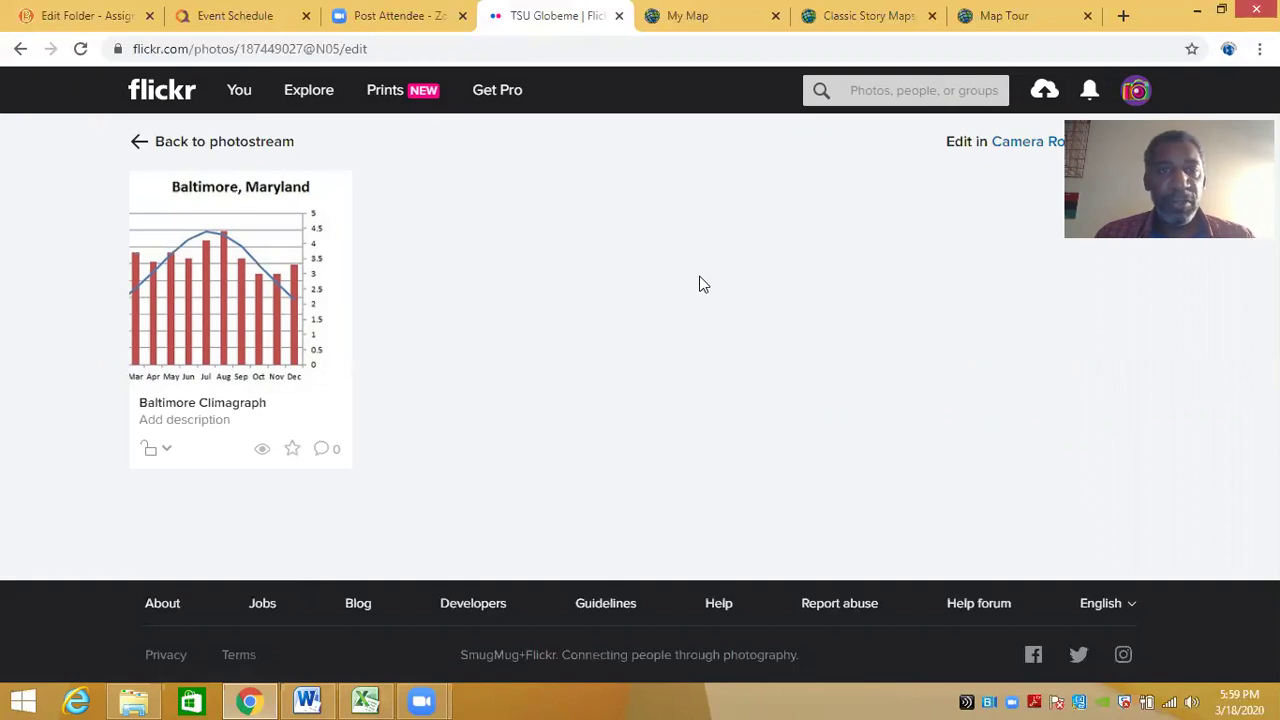
- Return to the Map Tour's Flickr import and look up the entered user name again to check for albums
click(882, 34)
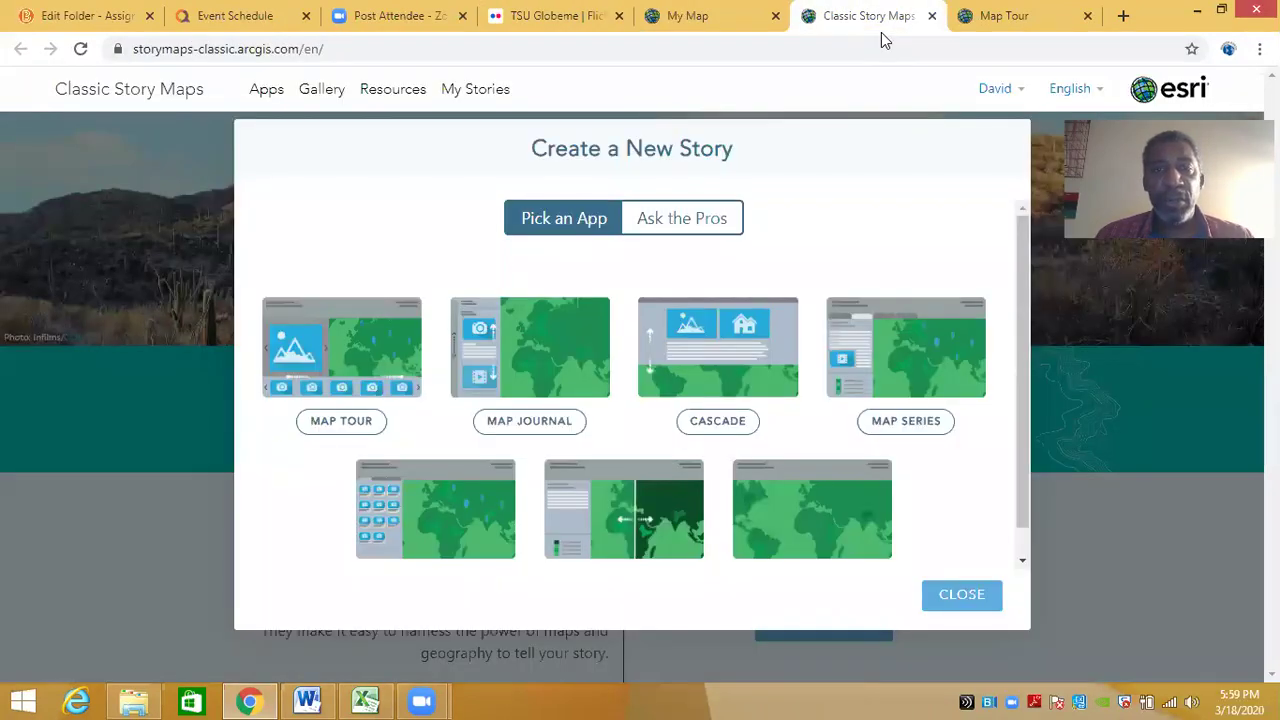
click(968, 16)
click(617, 250)
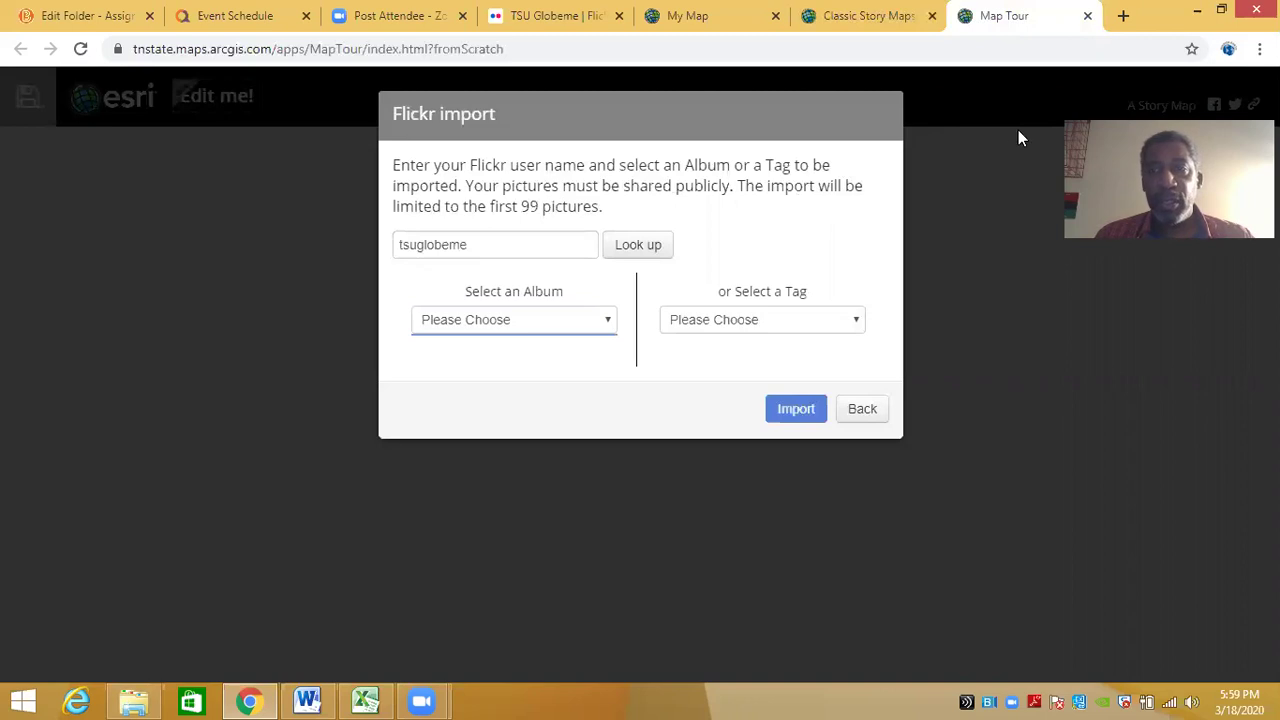
- Switch back to flickr, select the Baltimore climagraph photo in the Camera Roll and check its privacy setting
click(594, 30)
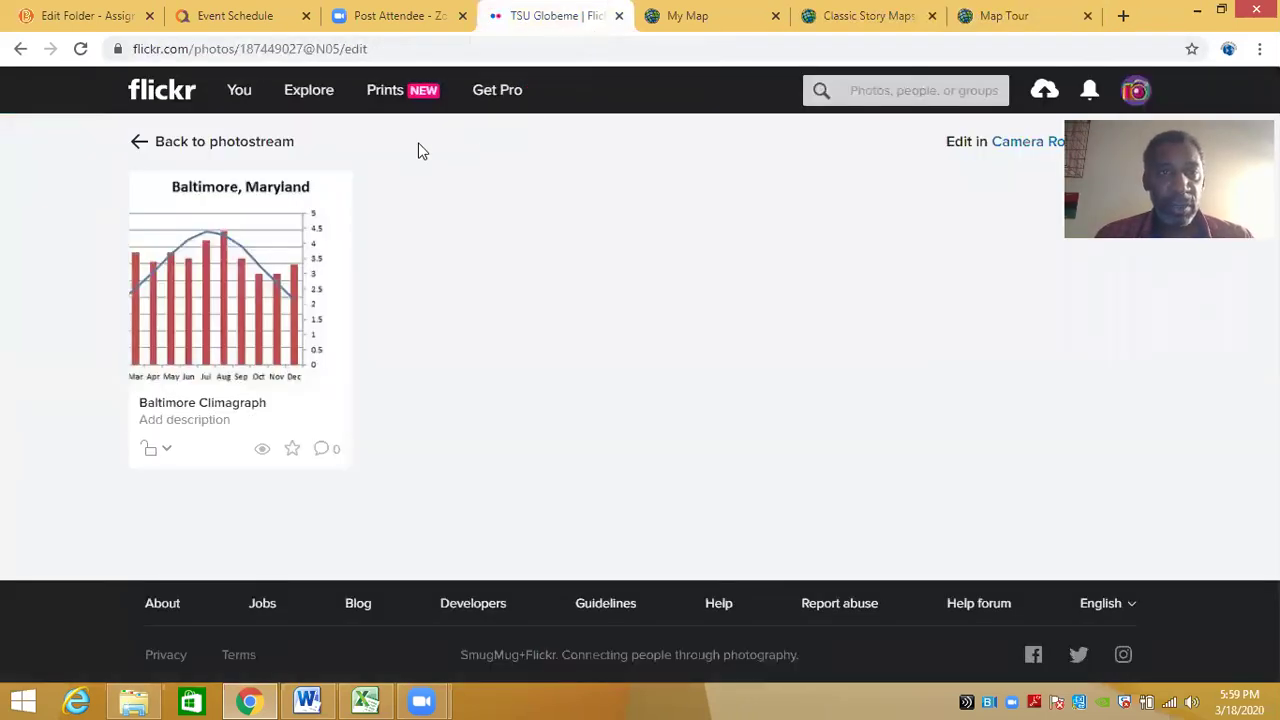
mouse_move(240, 91)
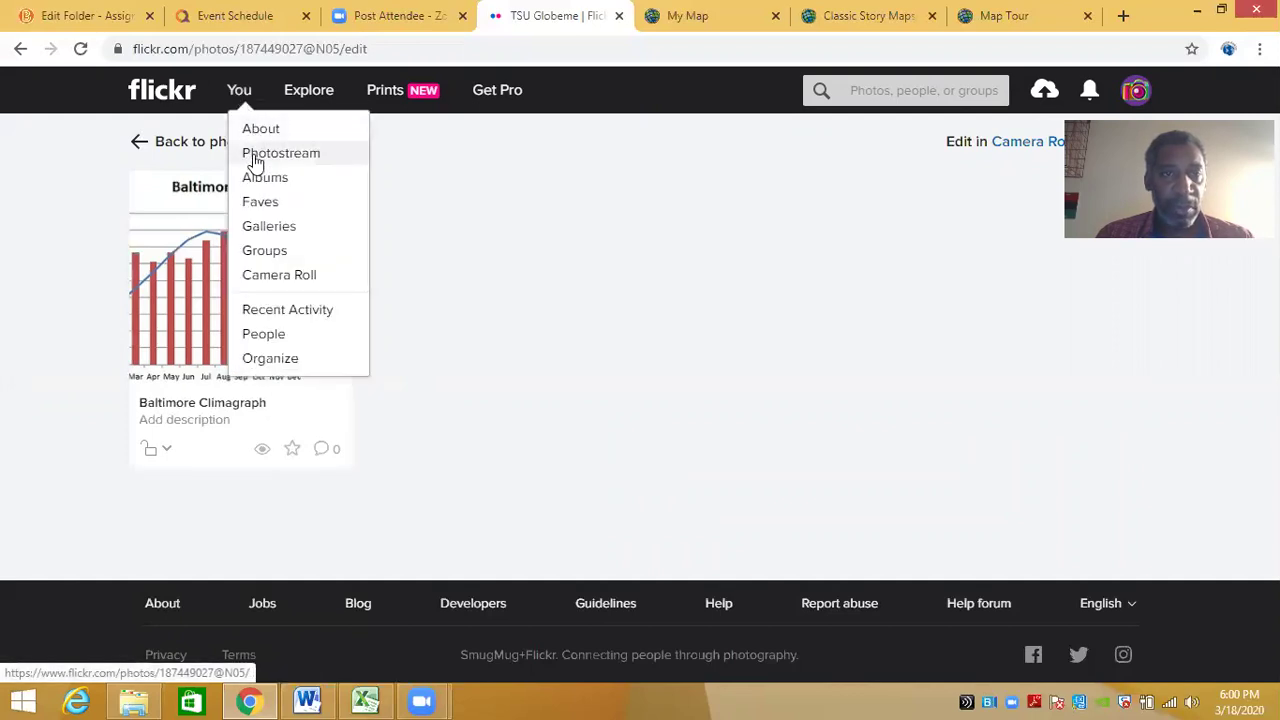
click(255, 177)
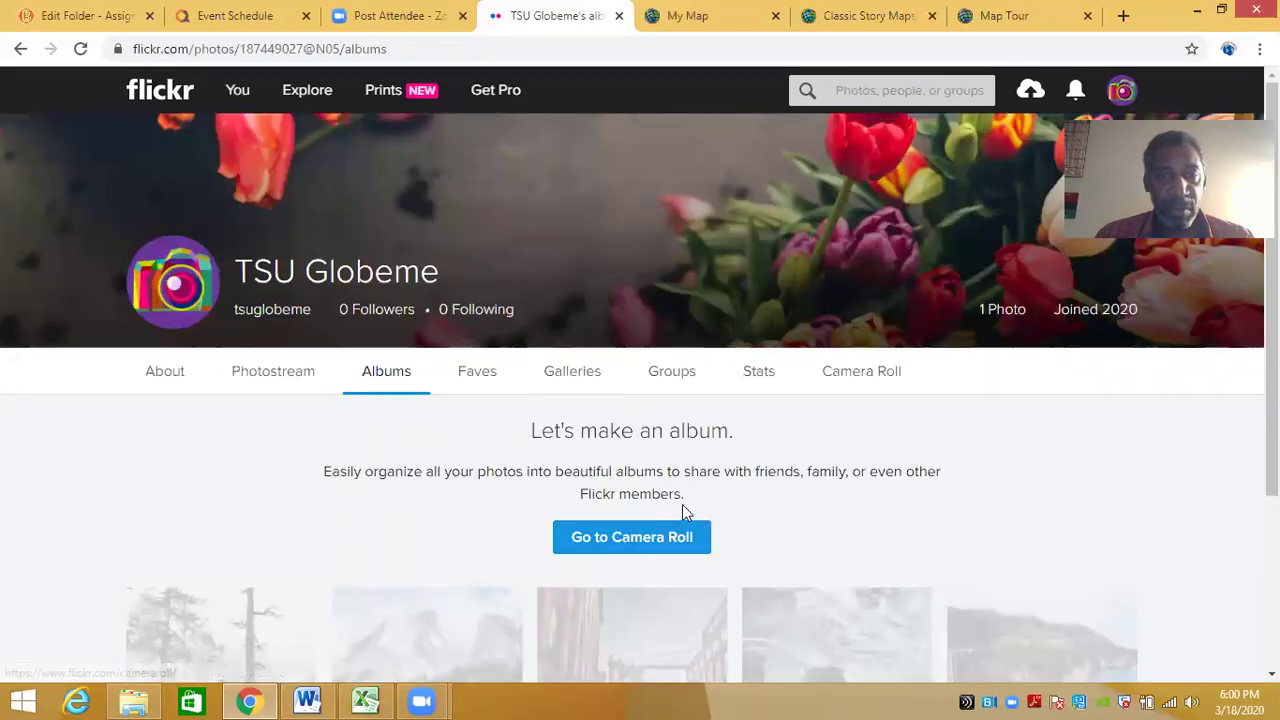
click(646, 540)
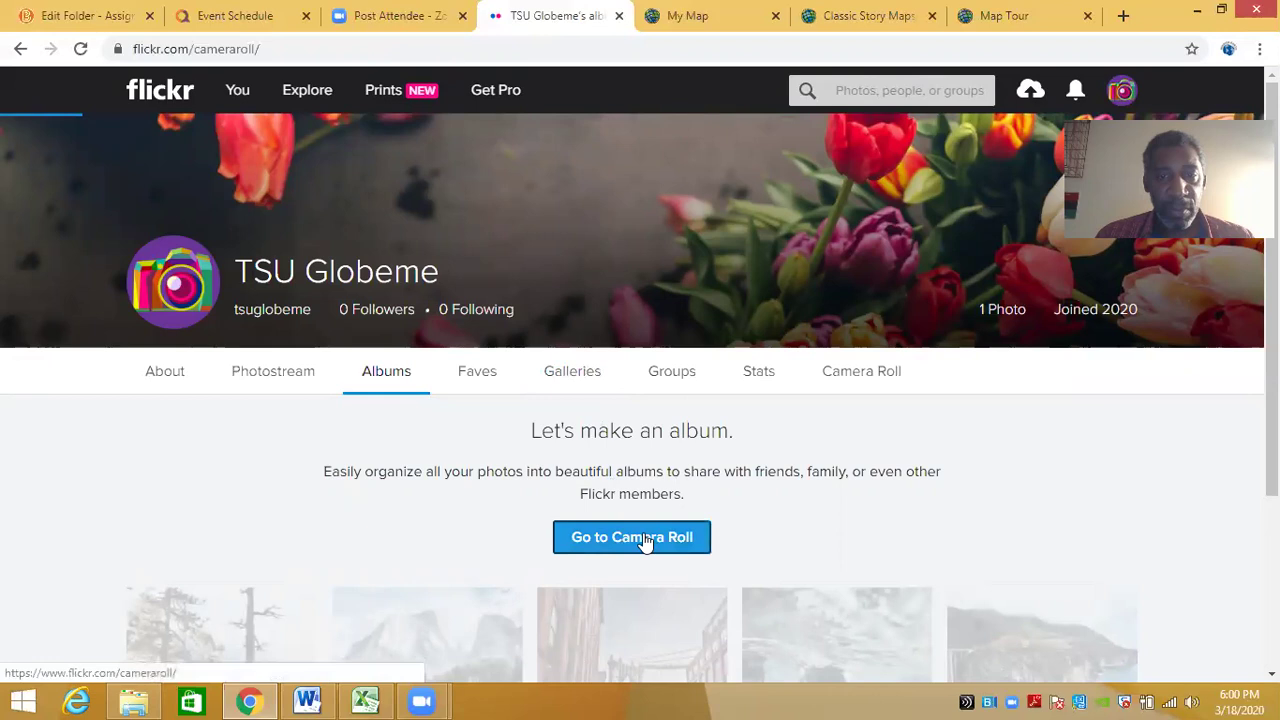
click(195, 525)
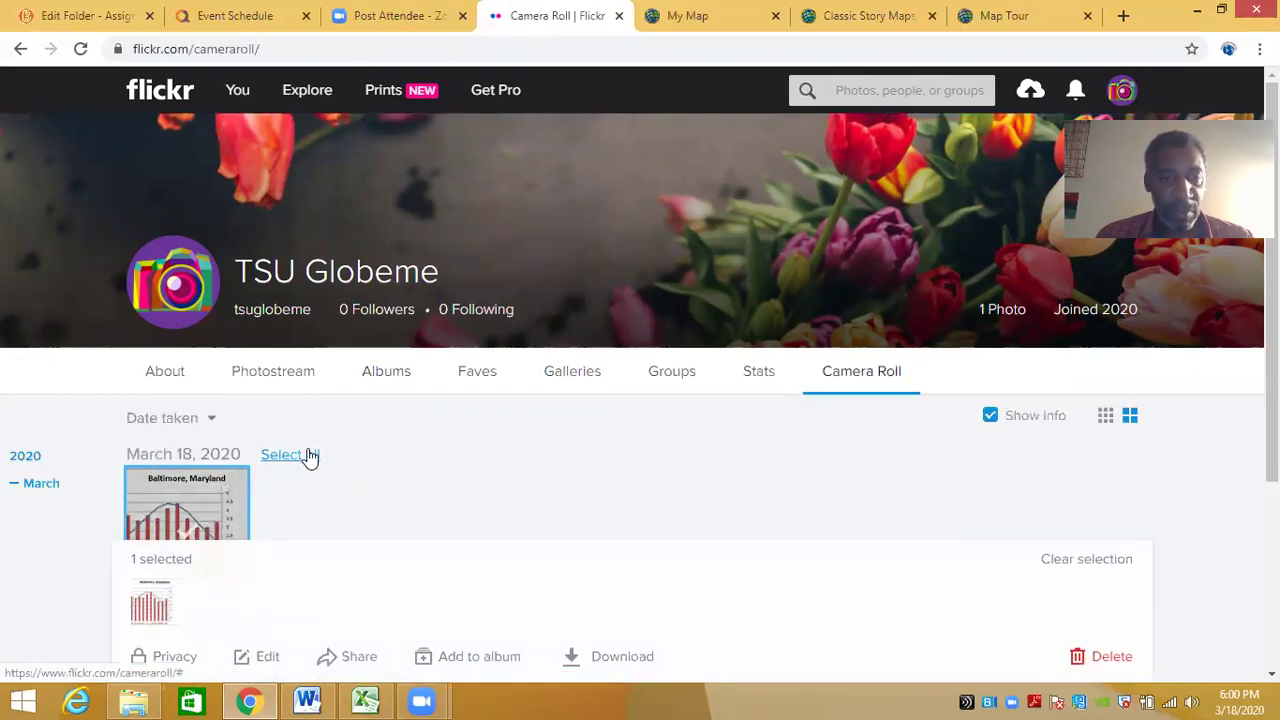
click(178, 660)
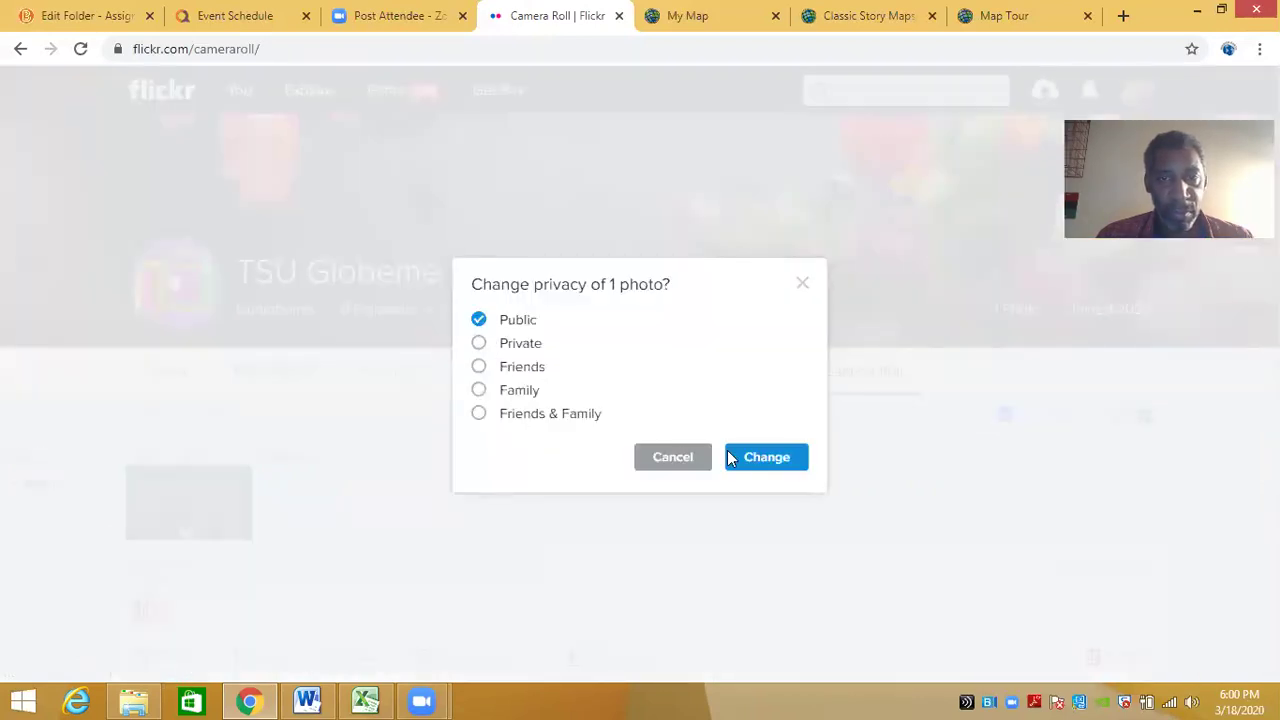
click(673, 457)
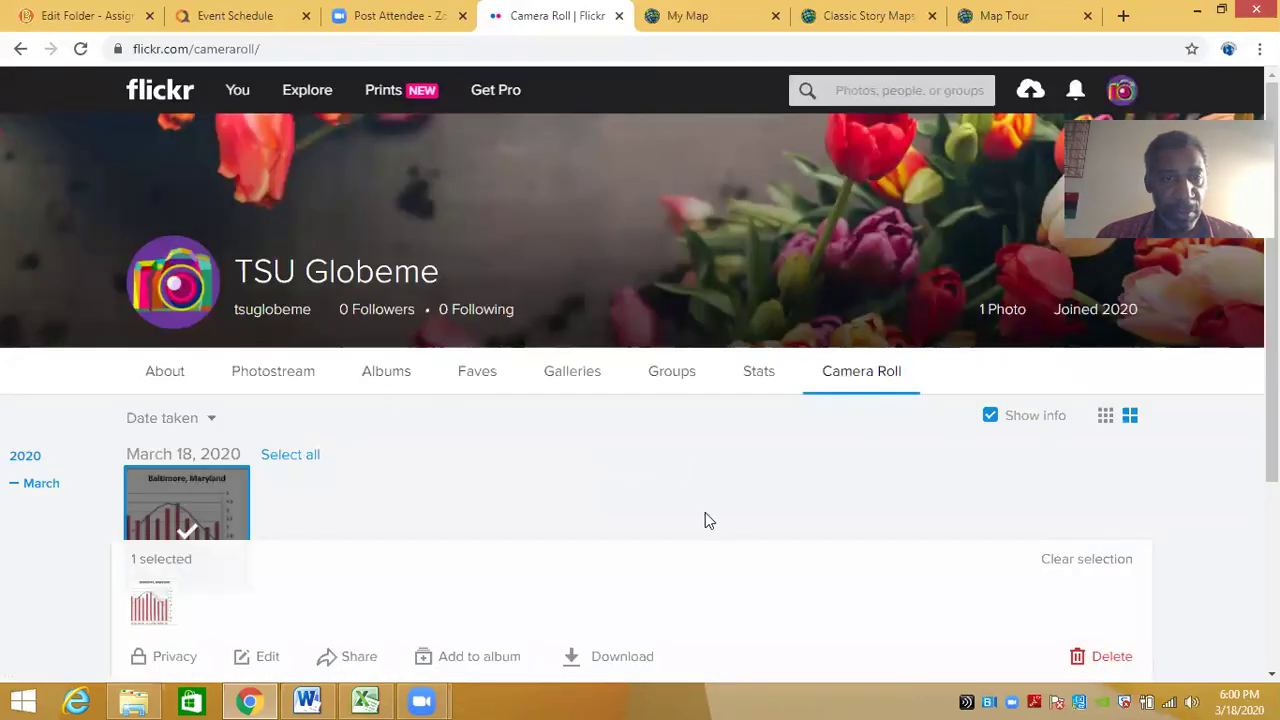
- Add the selected photo to a new album named GEOG 3500 and recheck the photo's privacy setting
click(472, 662)
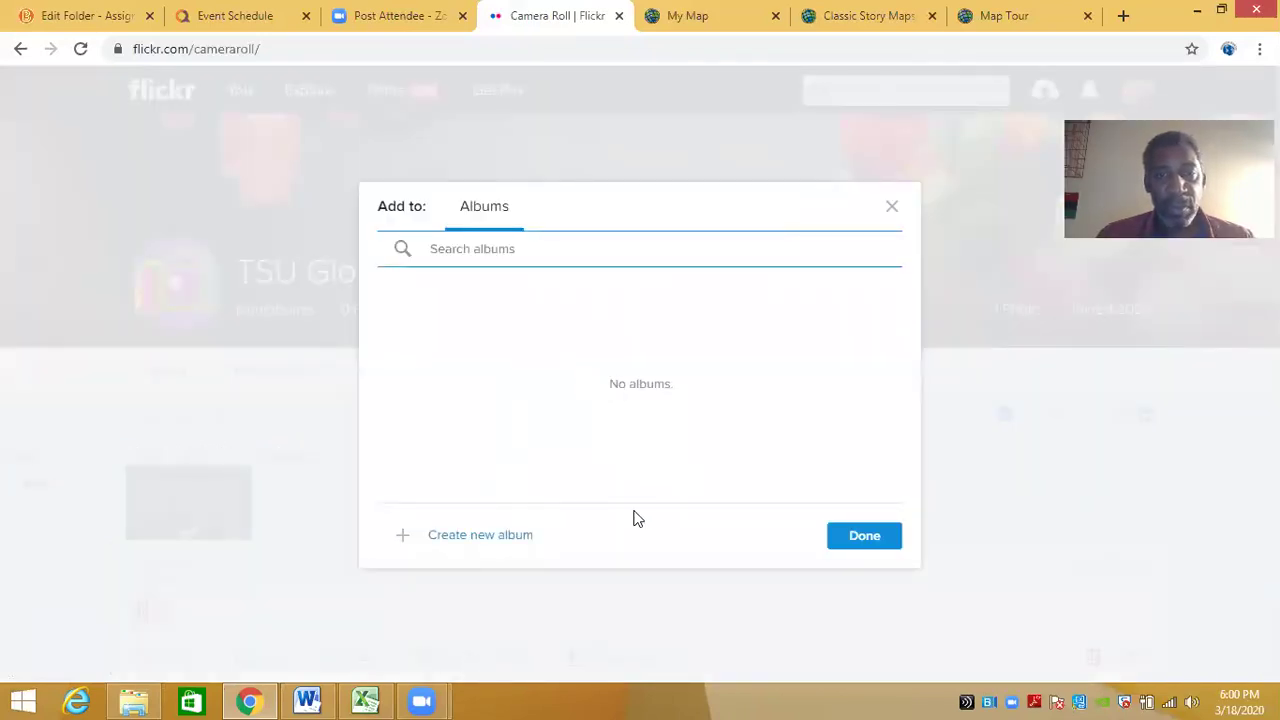
click(503, 535)
text(GEOG 3500)
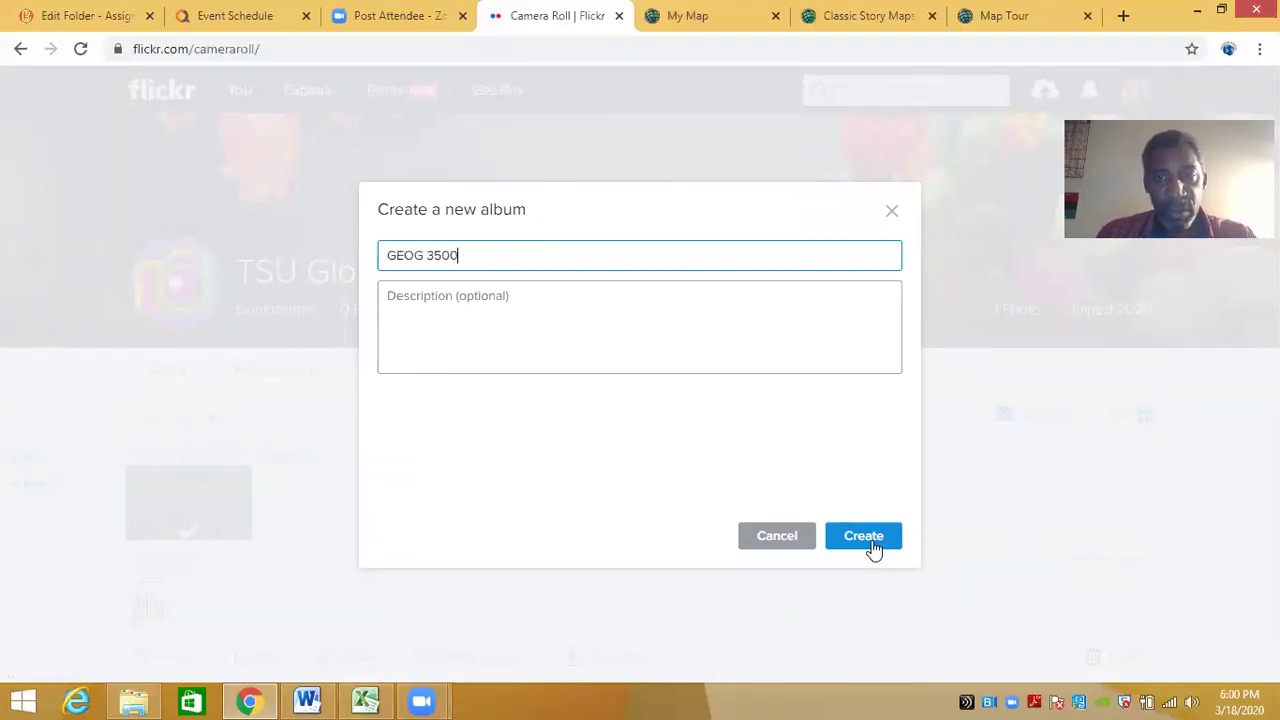
click(864, 536)
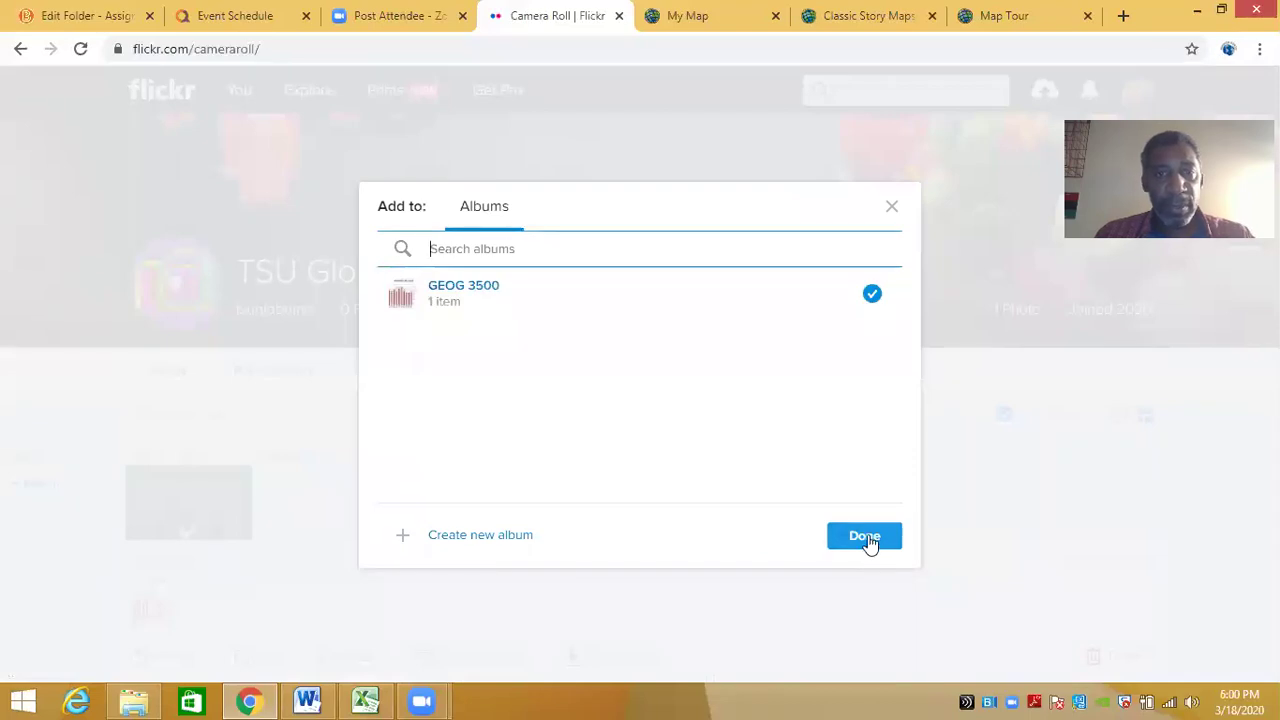
click(866, 537)
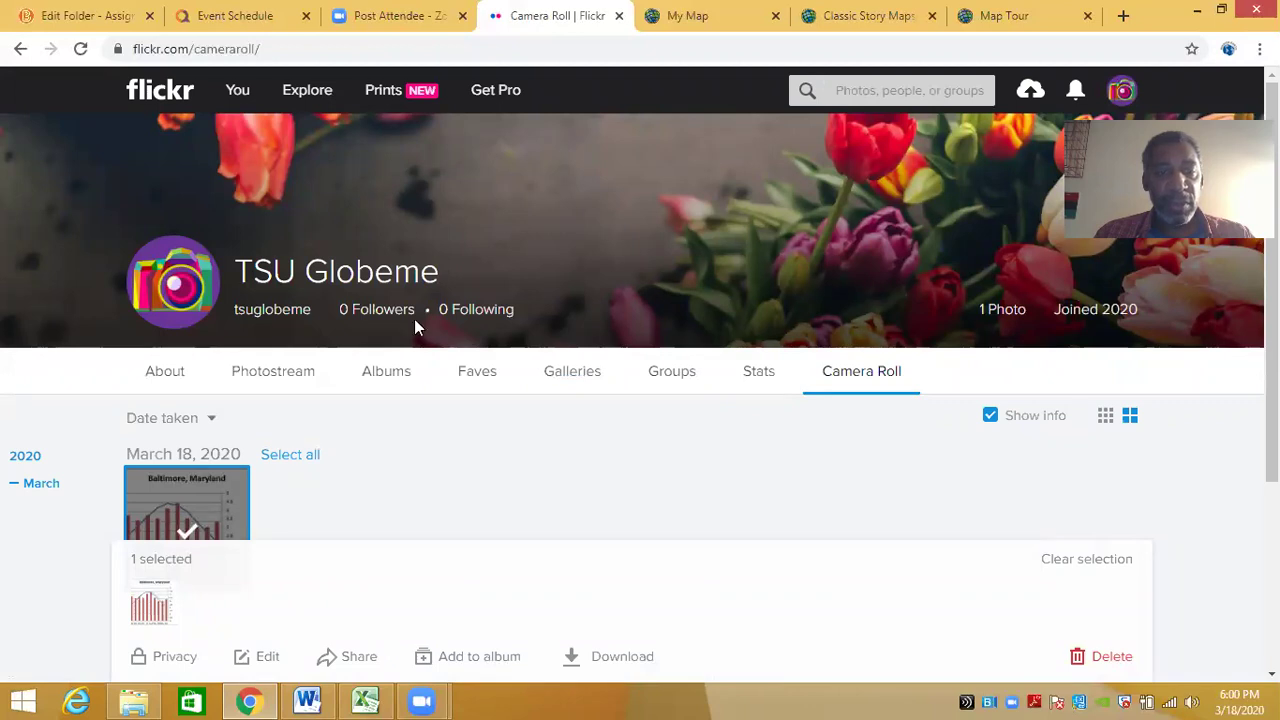
click(174, 657)
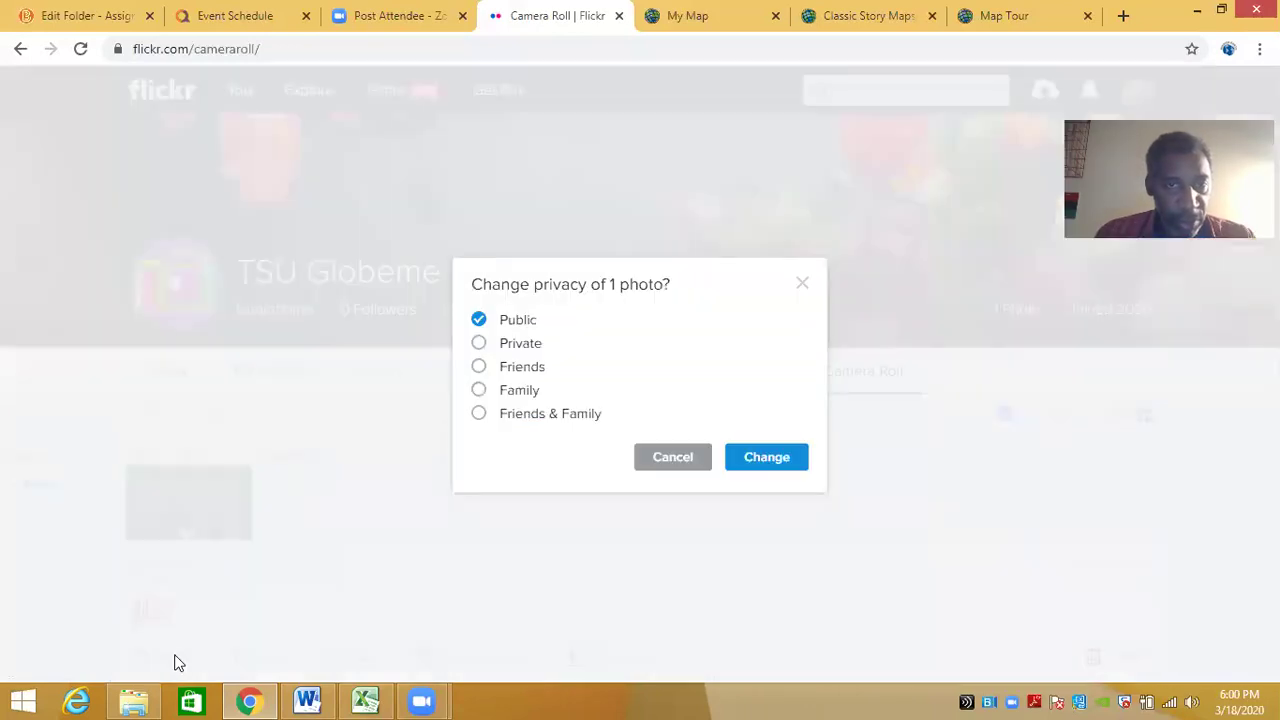
click(678, 461)
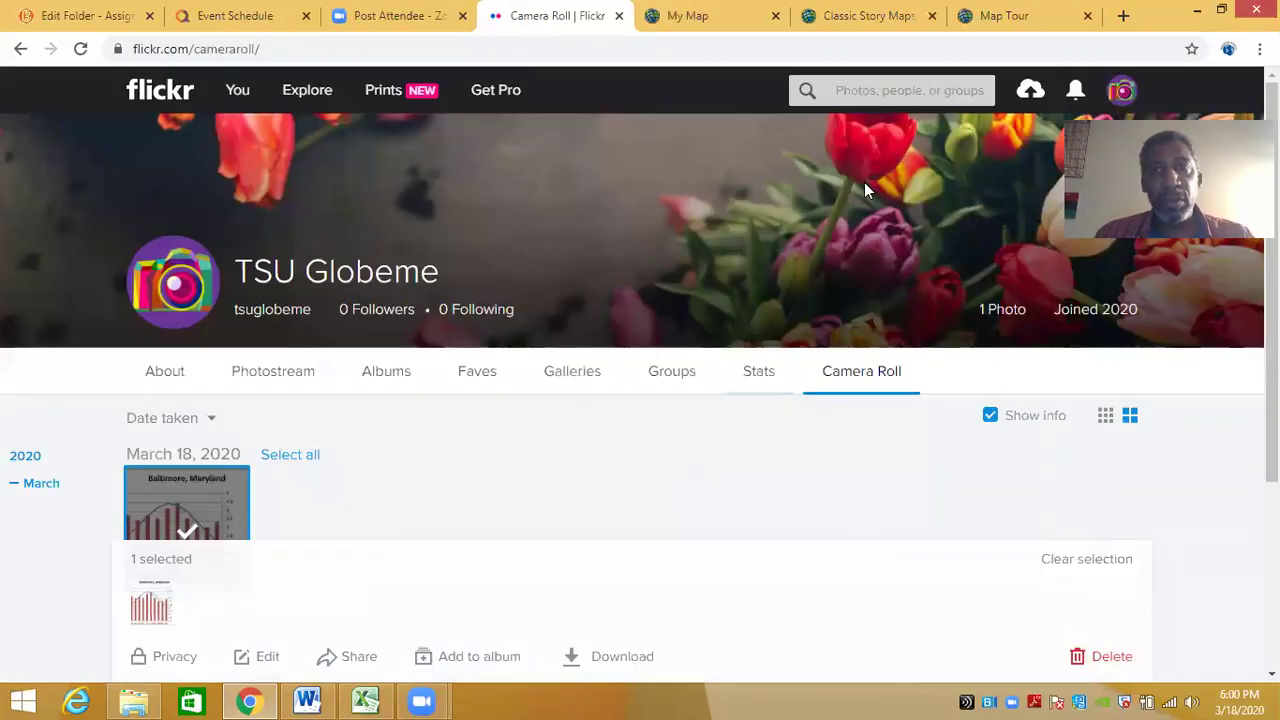
- In the Map Tour's Flickr import, look up the user name again and import the GEOG 3500 album
click(881, 32)
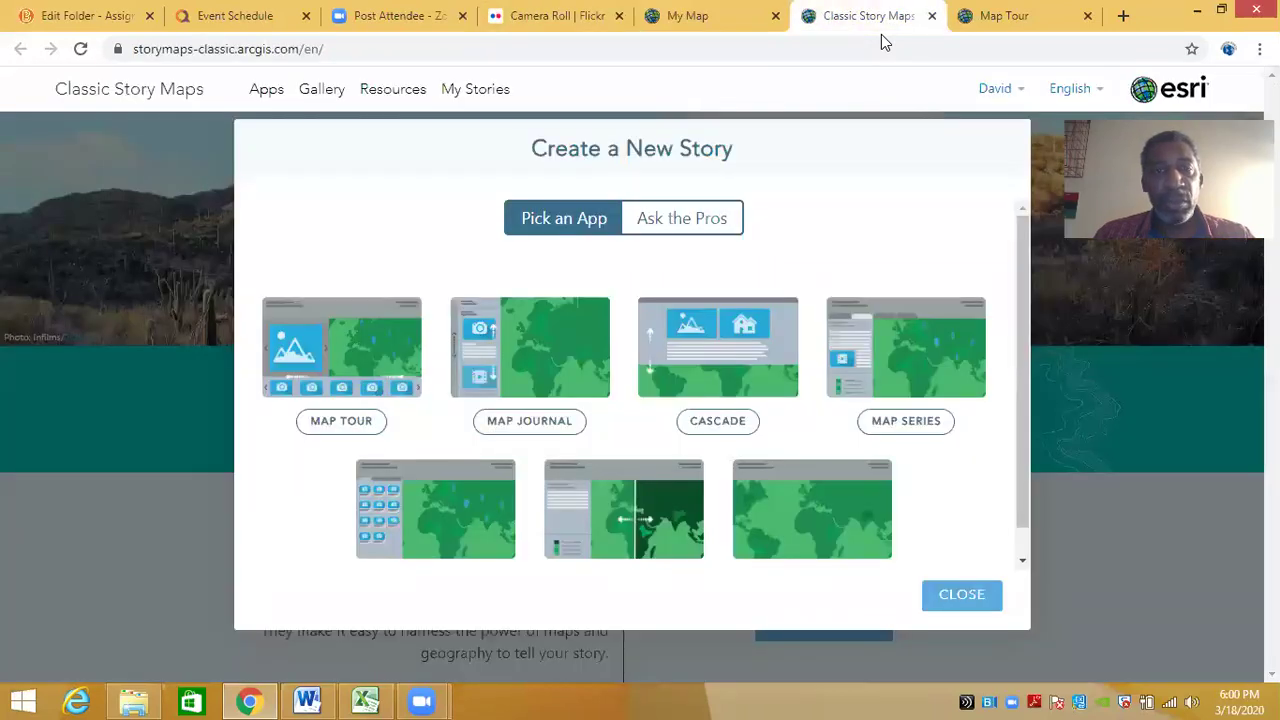
click(960, 20)
click(628, 248)
click(605, 330)
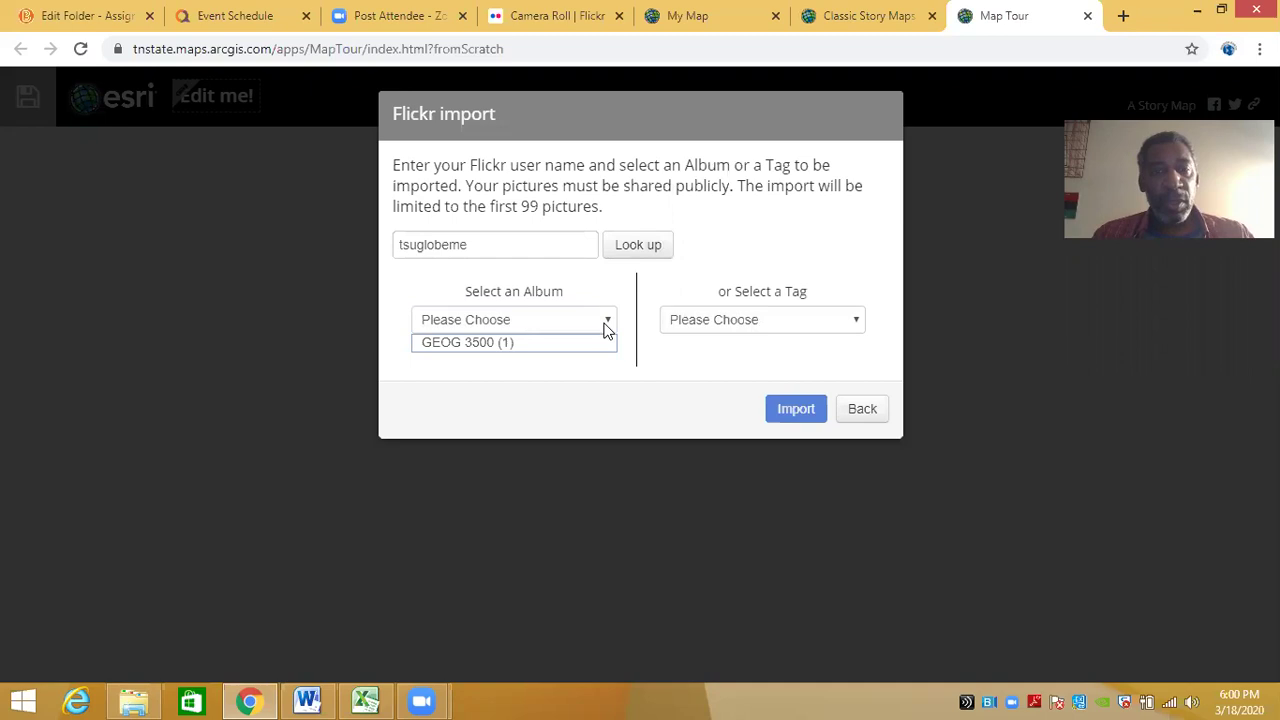
click(485, 345)
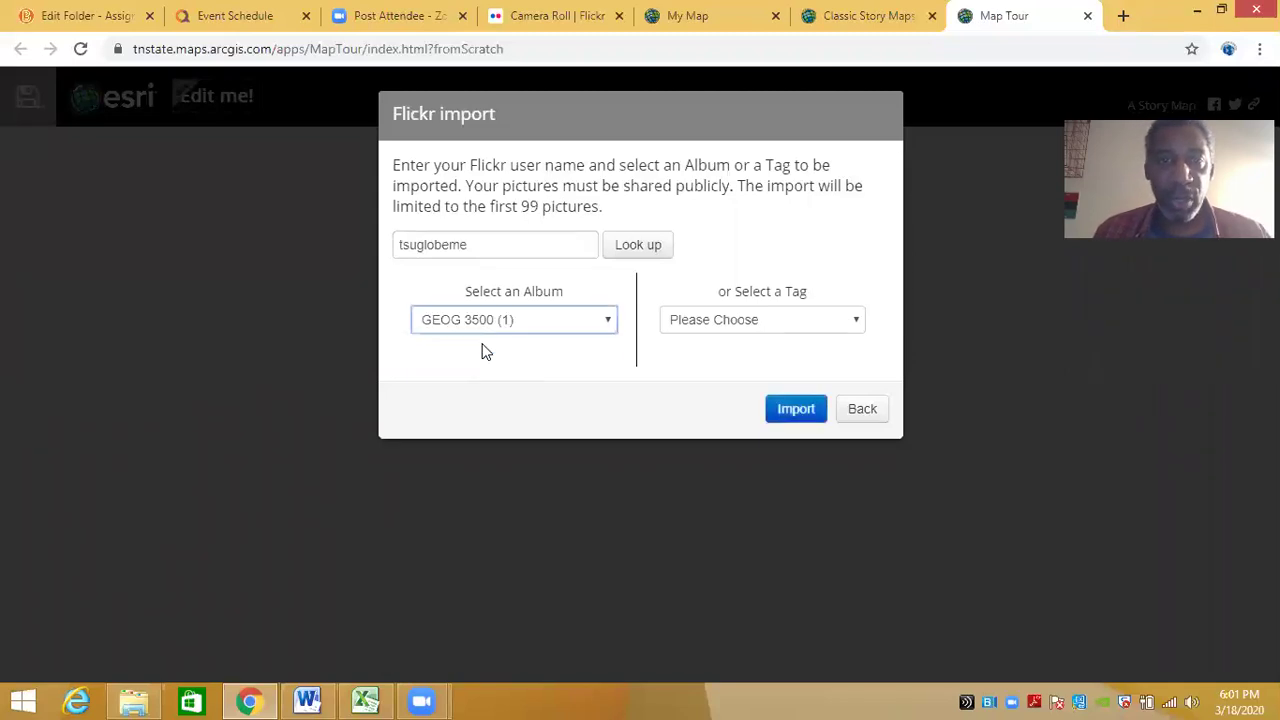
click(789, 412)
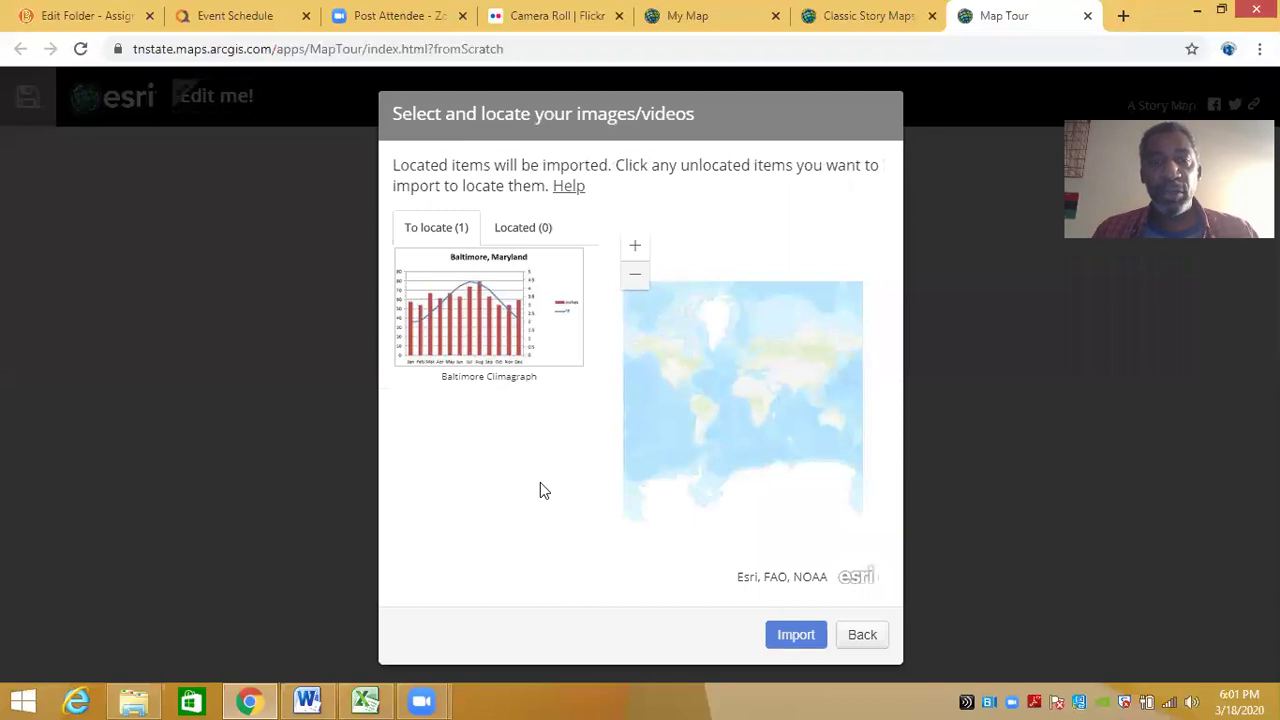
- Locate the Baltimore Climagraph image at Baltimore, Maryland on the map and import it into the tour
click(497, 307)
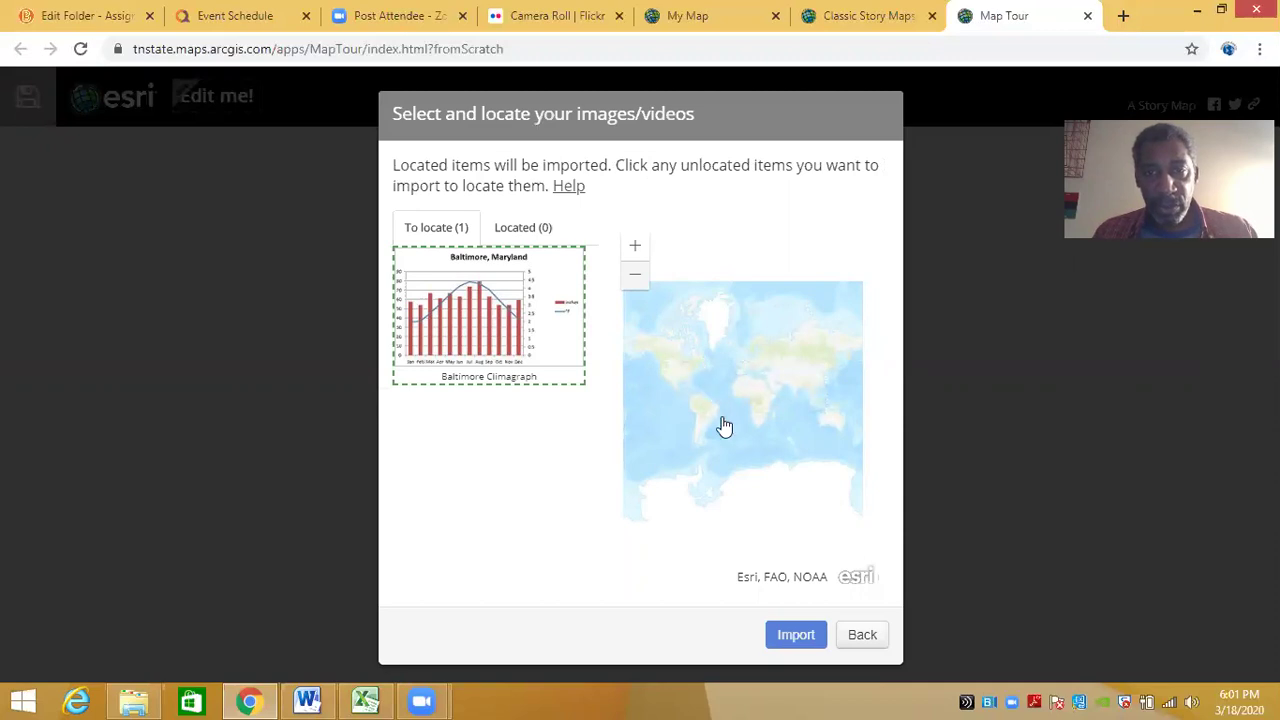
click(634, 250)
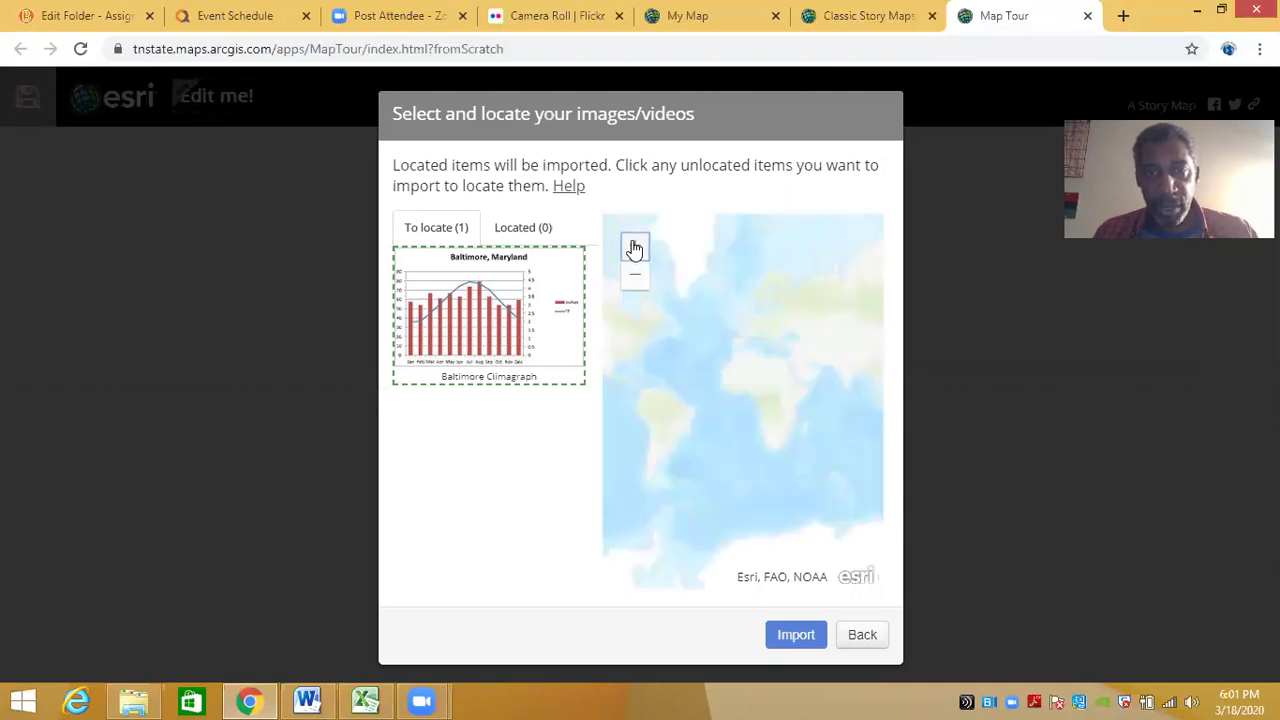
click(634, 250)
drag(657, 342, 858, 434)
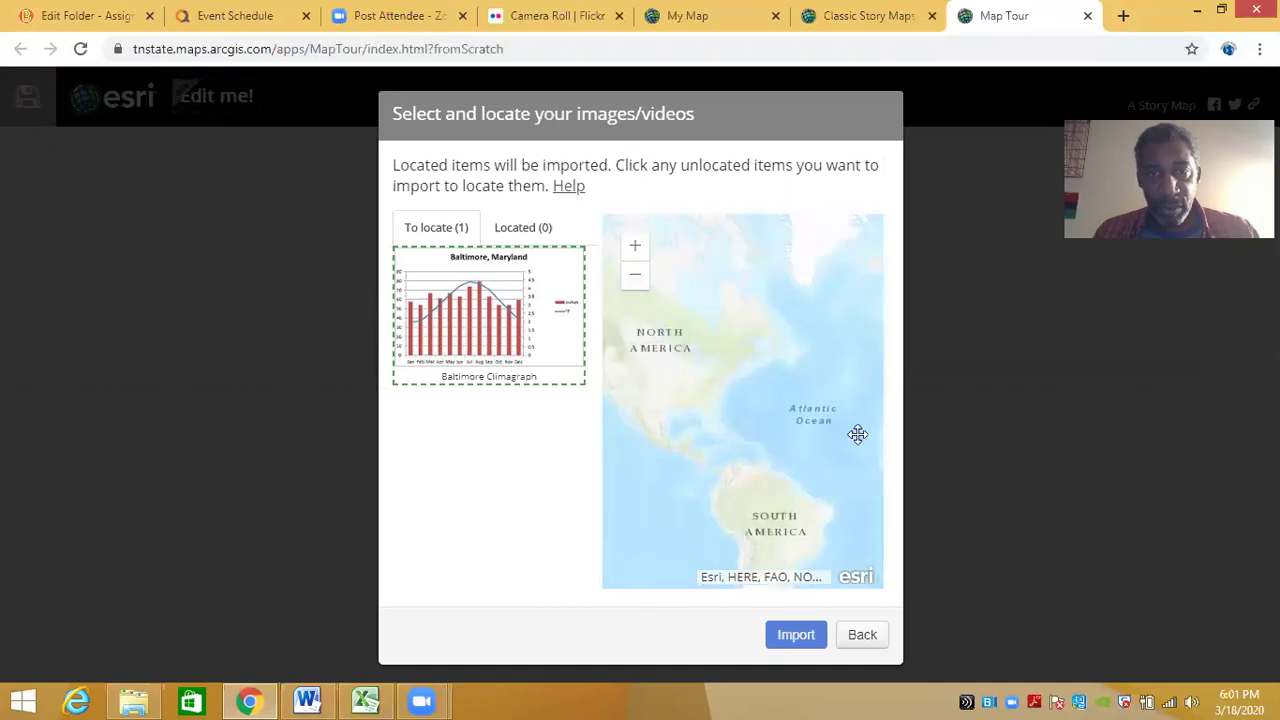
click(640, 249)
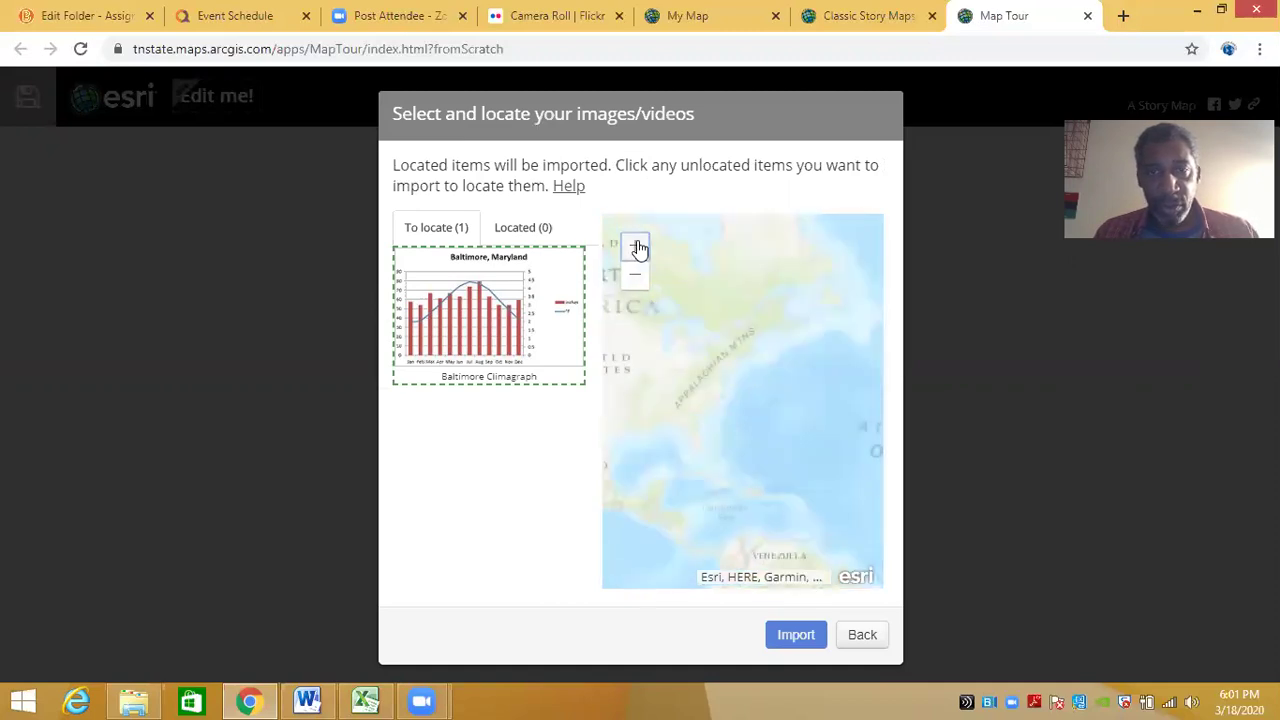
drag(774, 434, 820, 468)
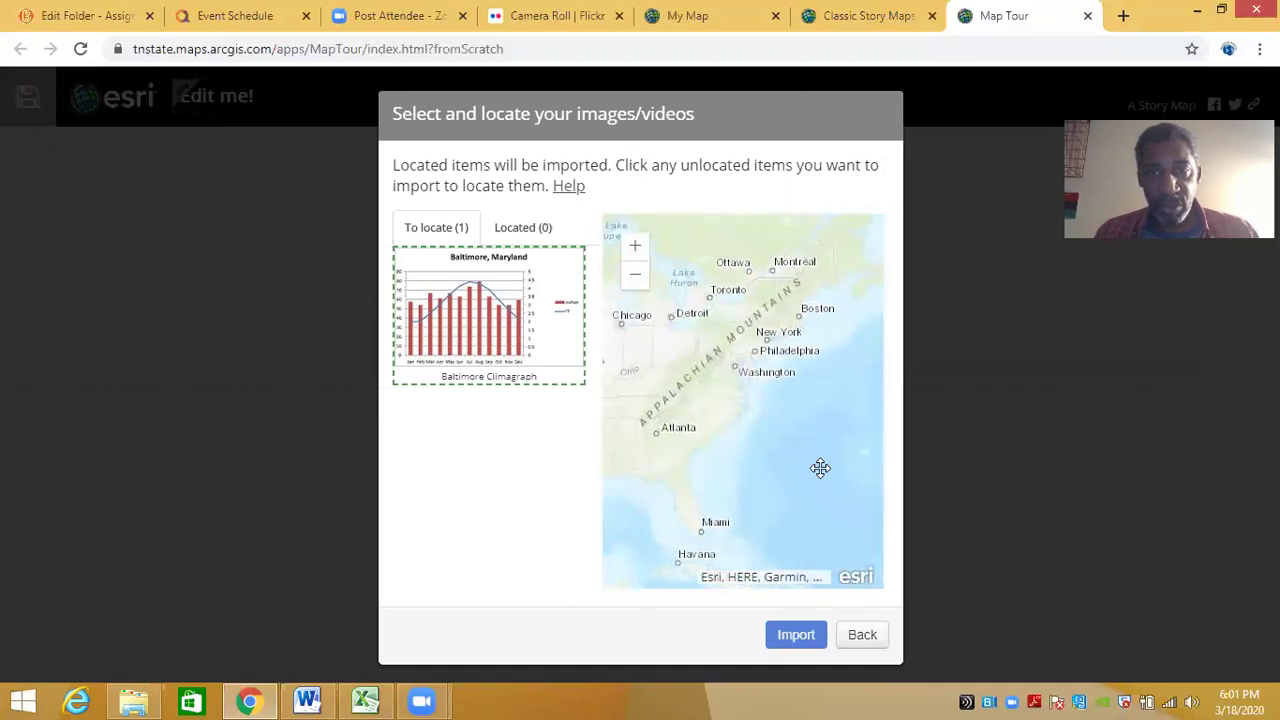
click(634, 246)
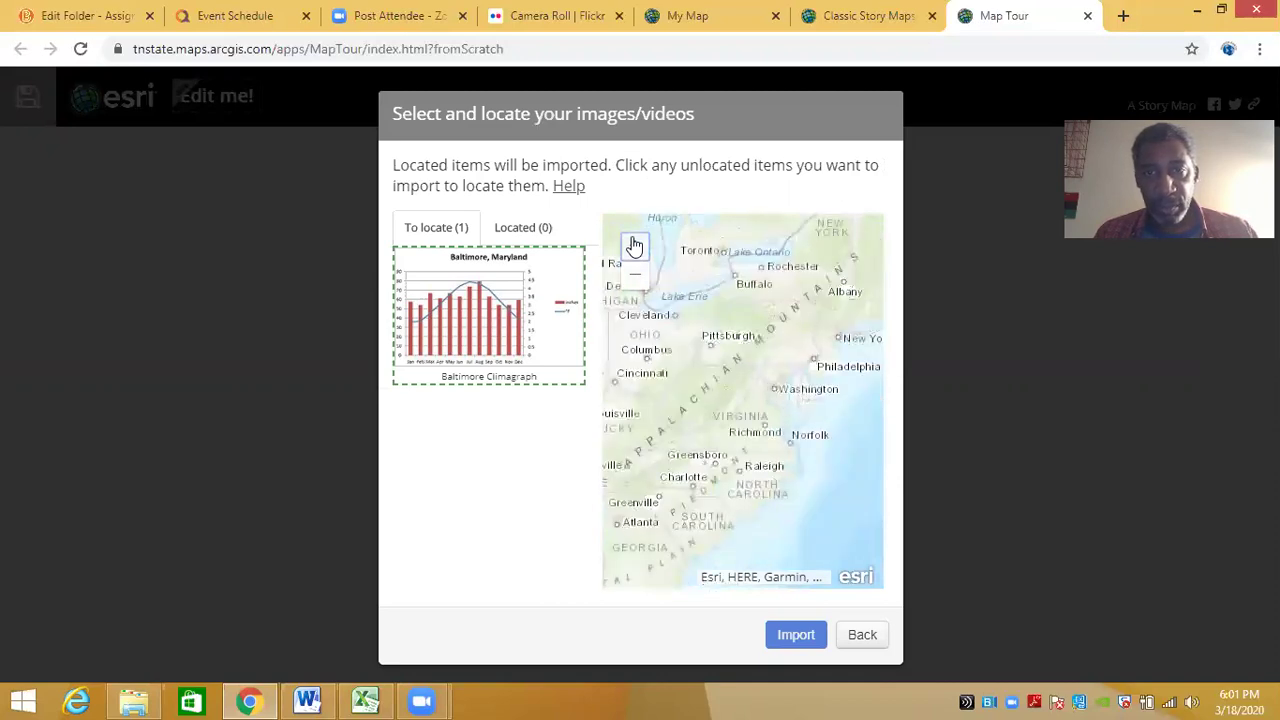
drag(706, 351, 643, 314)
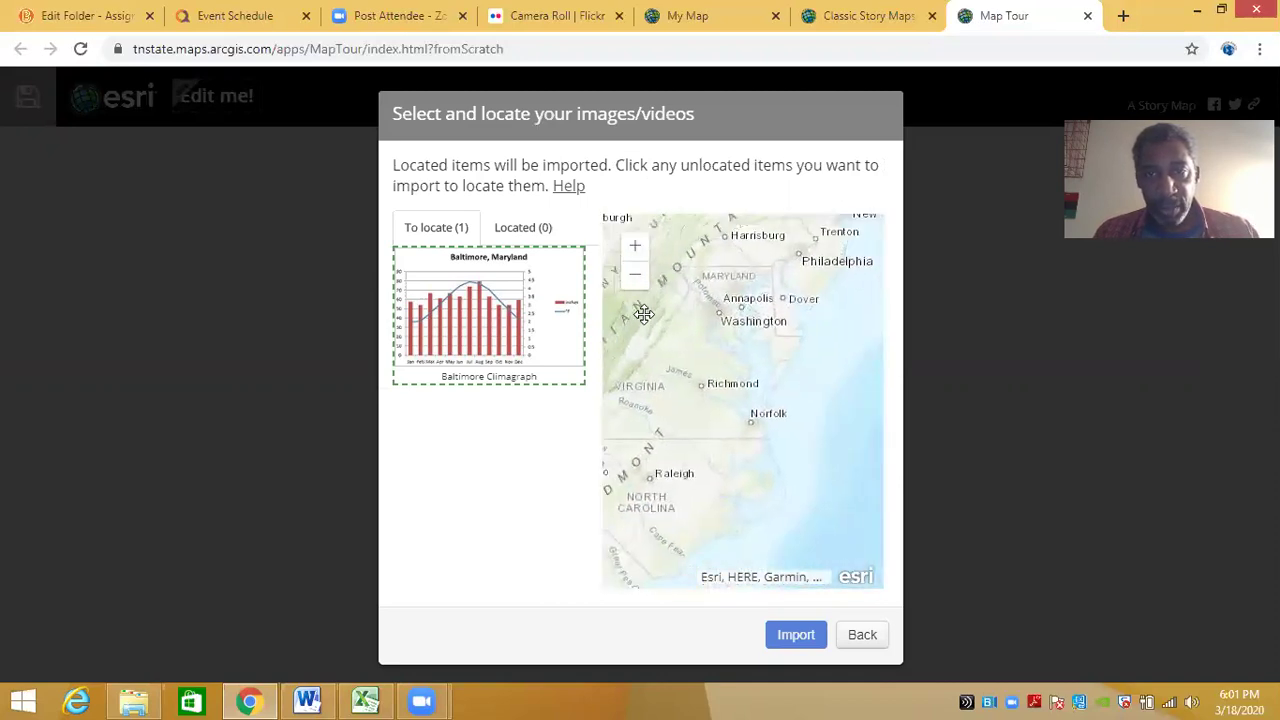
click(634, 246)
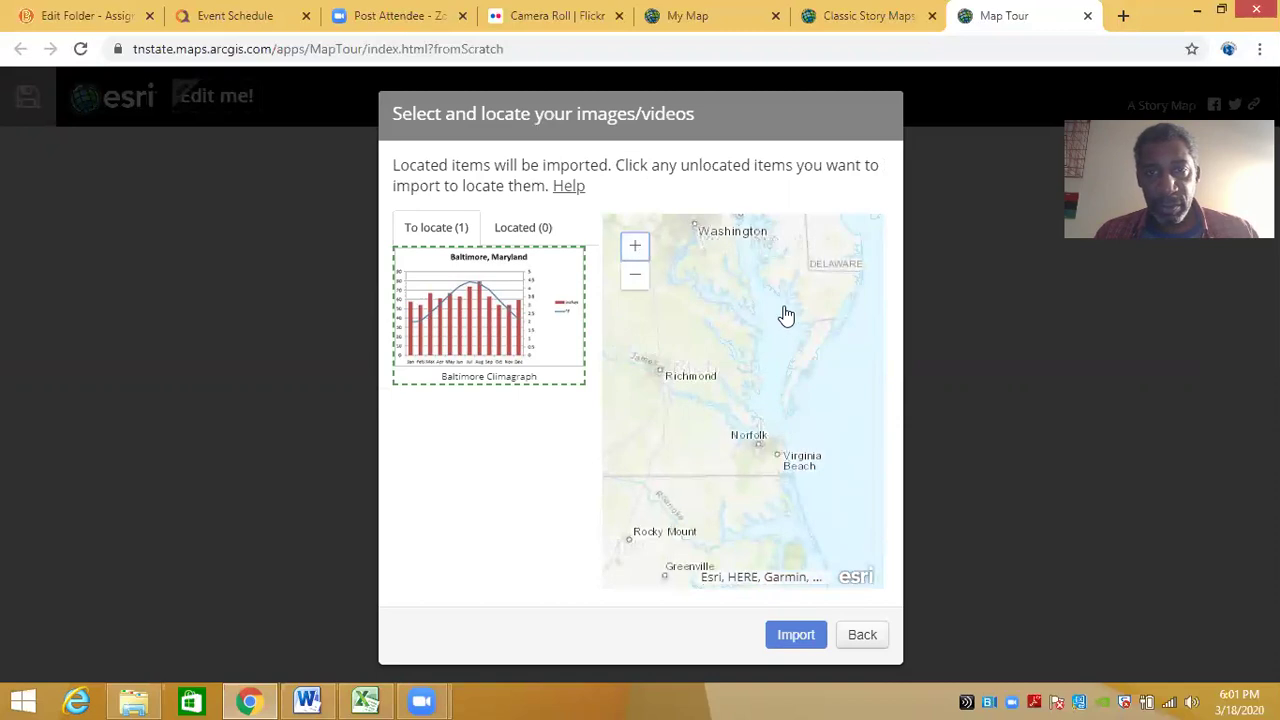
drag(786, 314, 817, 417)
click(633, 246)
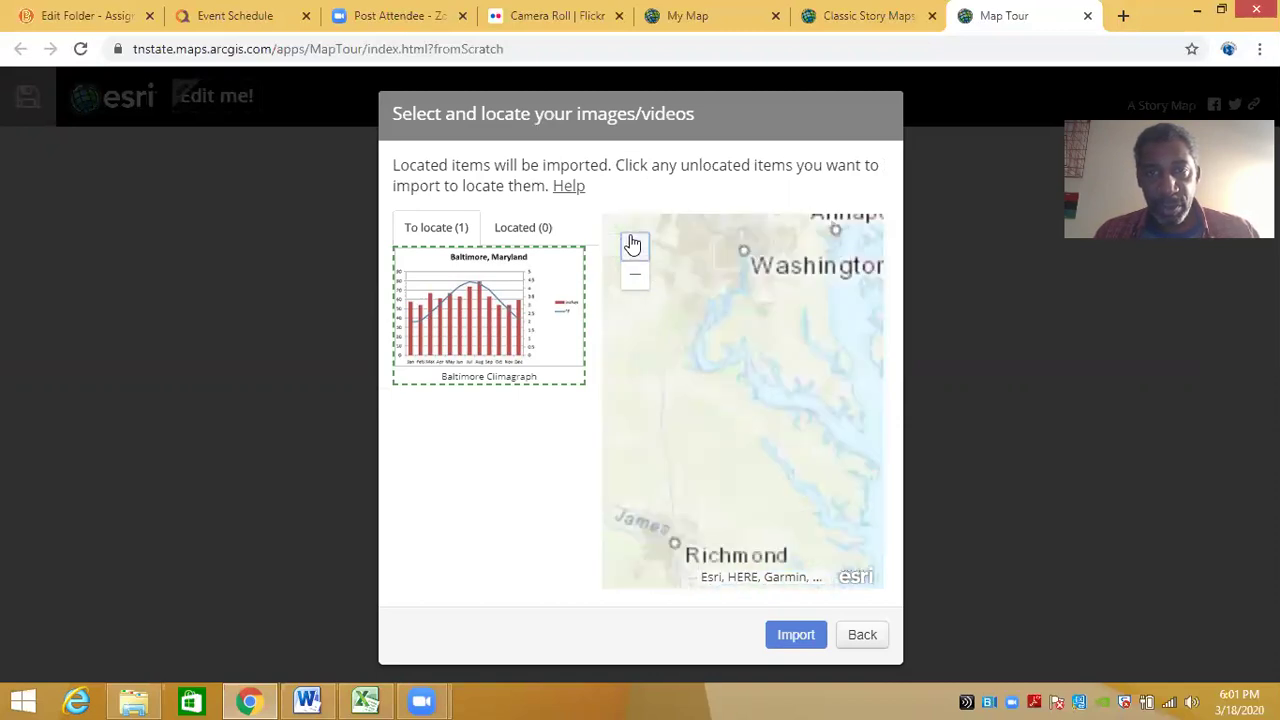
drag(817, 283, 840, 480)
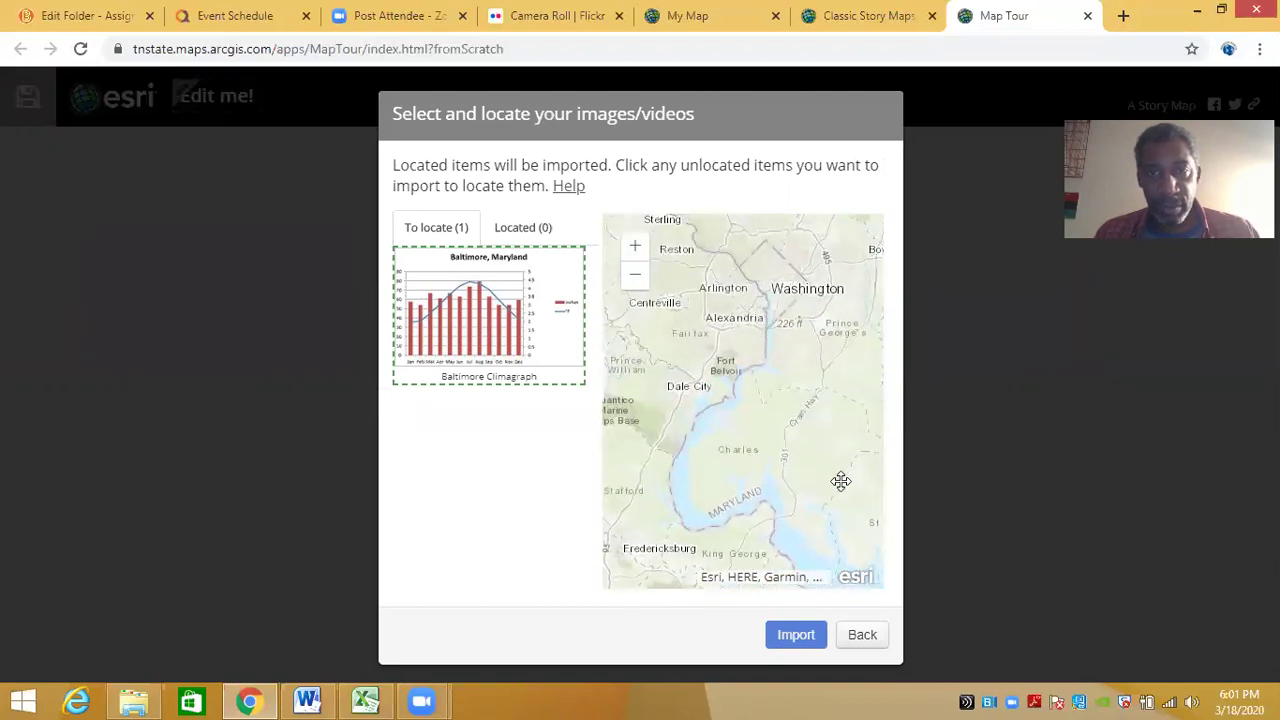
drag(808, 390, 649, 580)
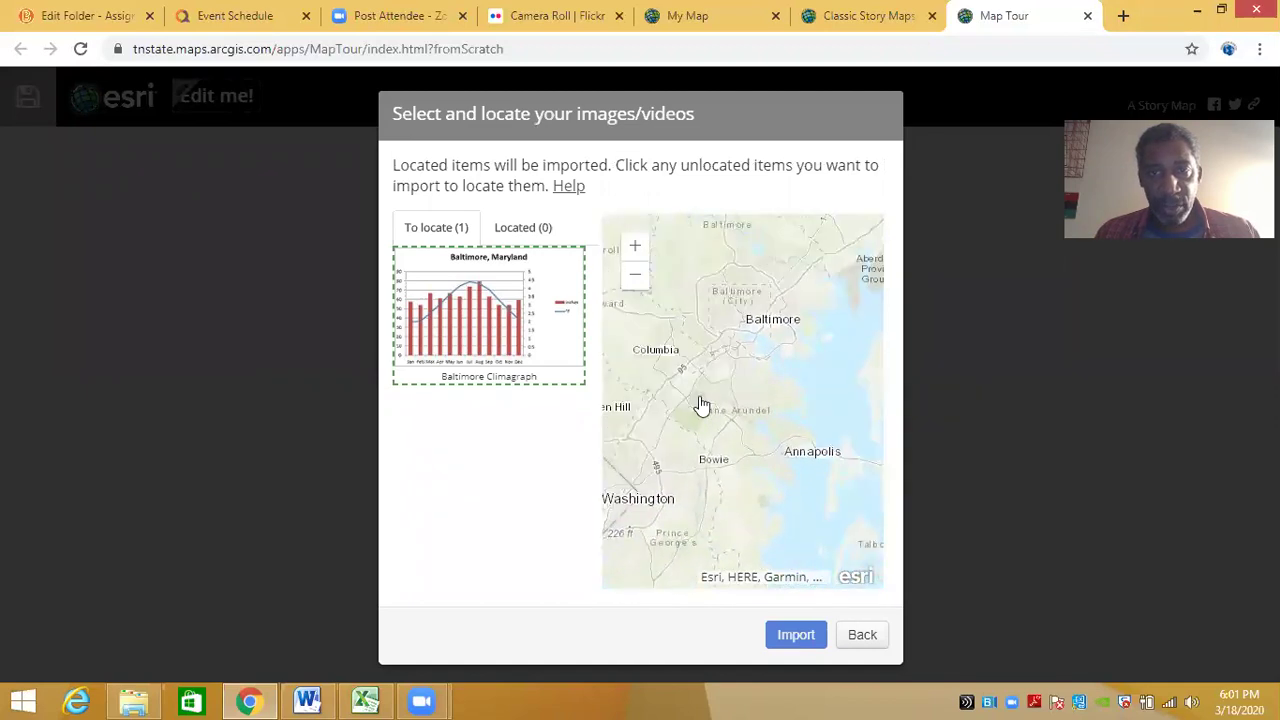
click(735, 308)
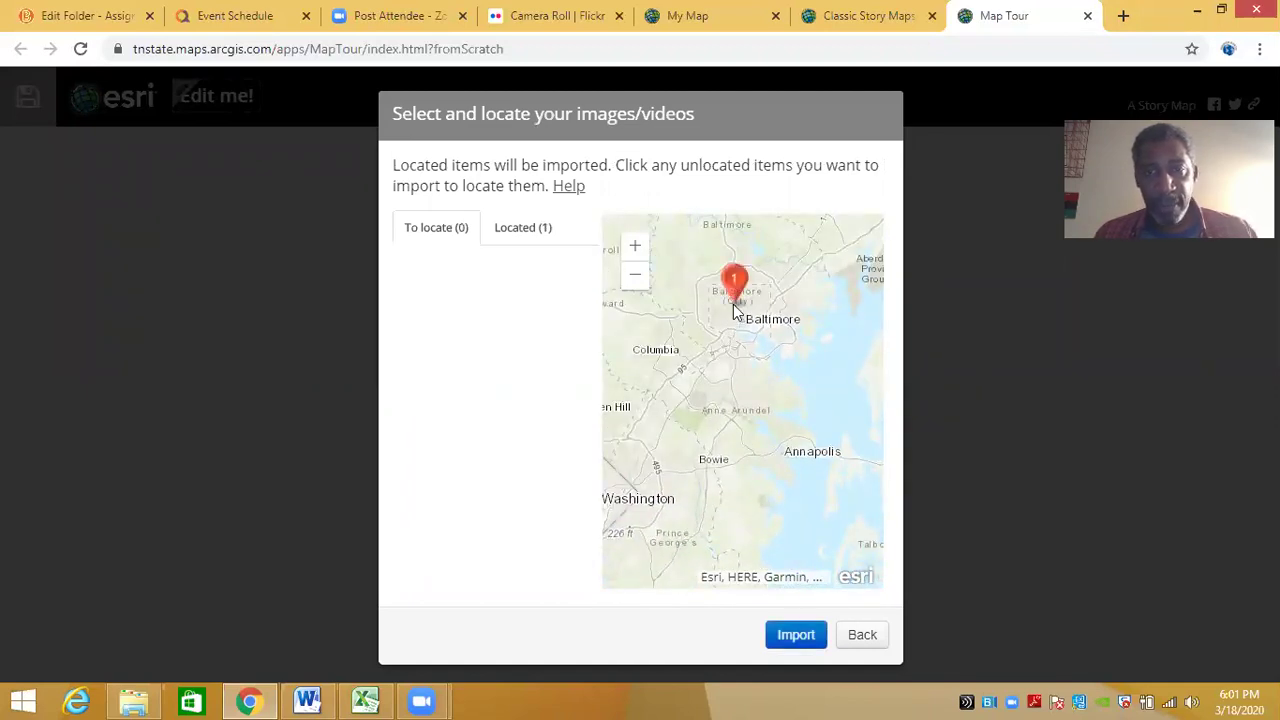
click(800, 637)
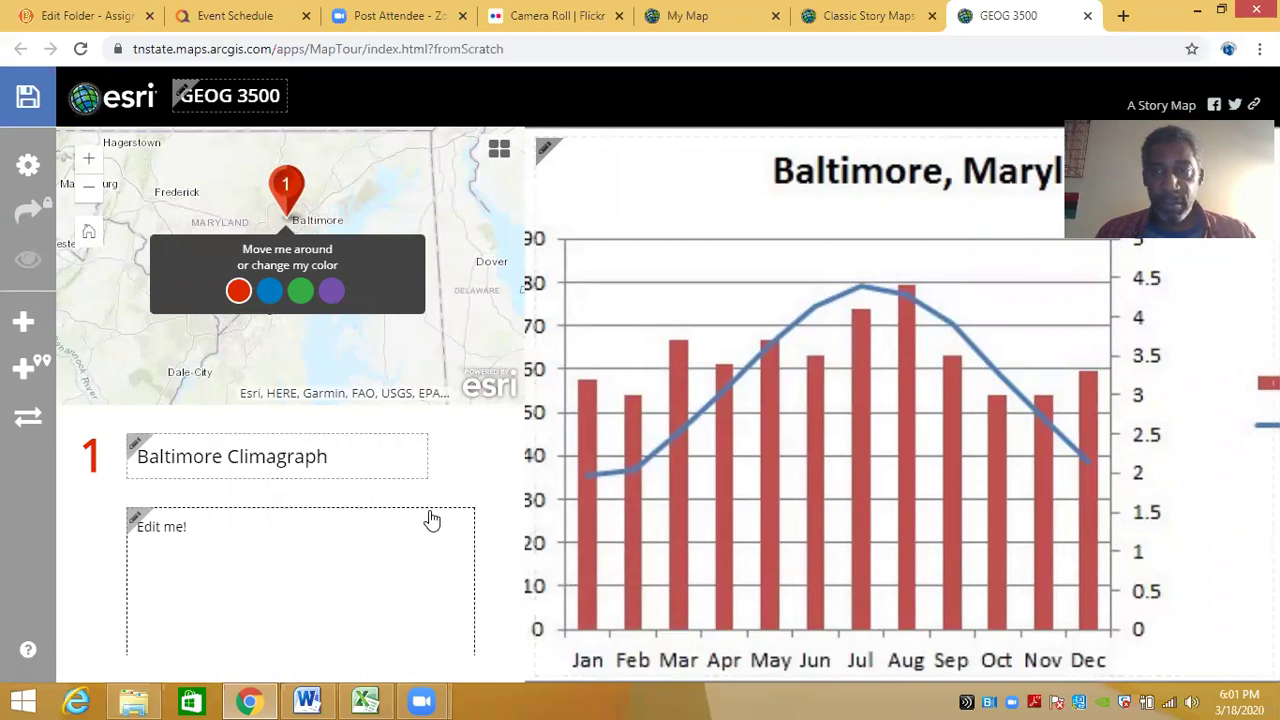
- Replace the Baltimore Climagraph's placeholder caption with "Baltimore is located within the Koppen Cfa climate region."
click(206, 522)
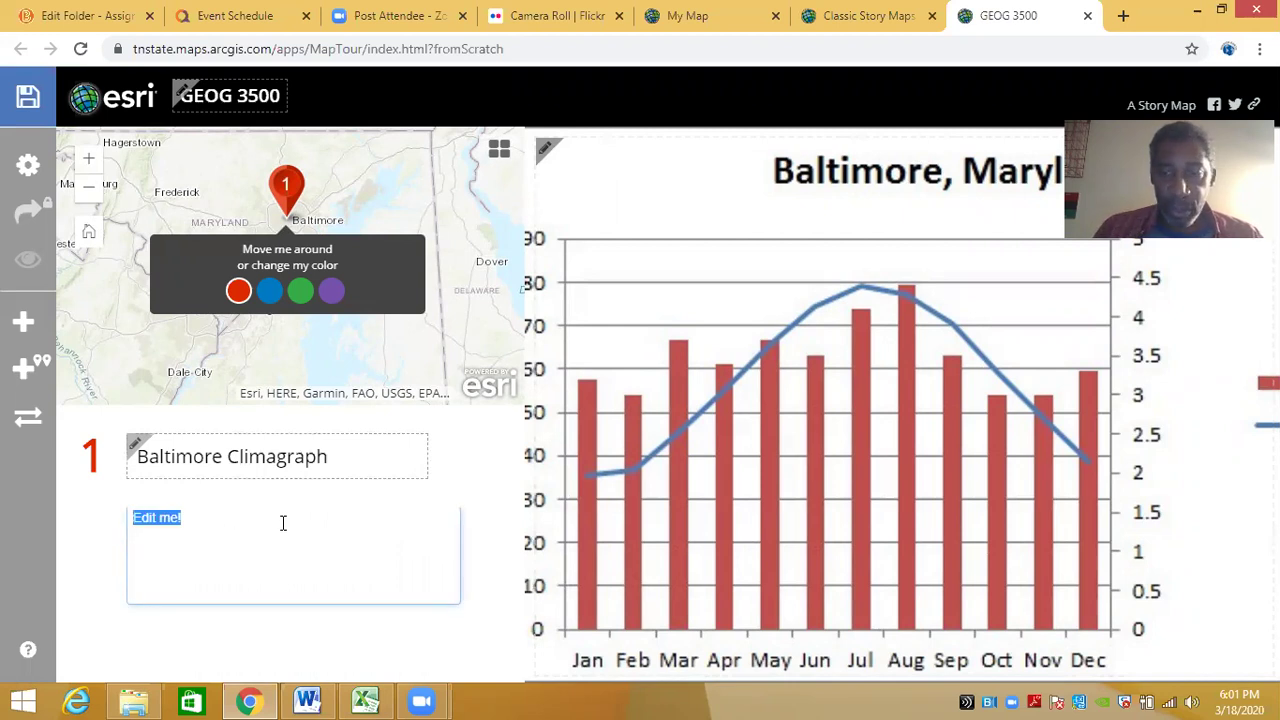
key(BackSpace)
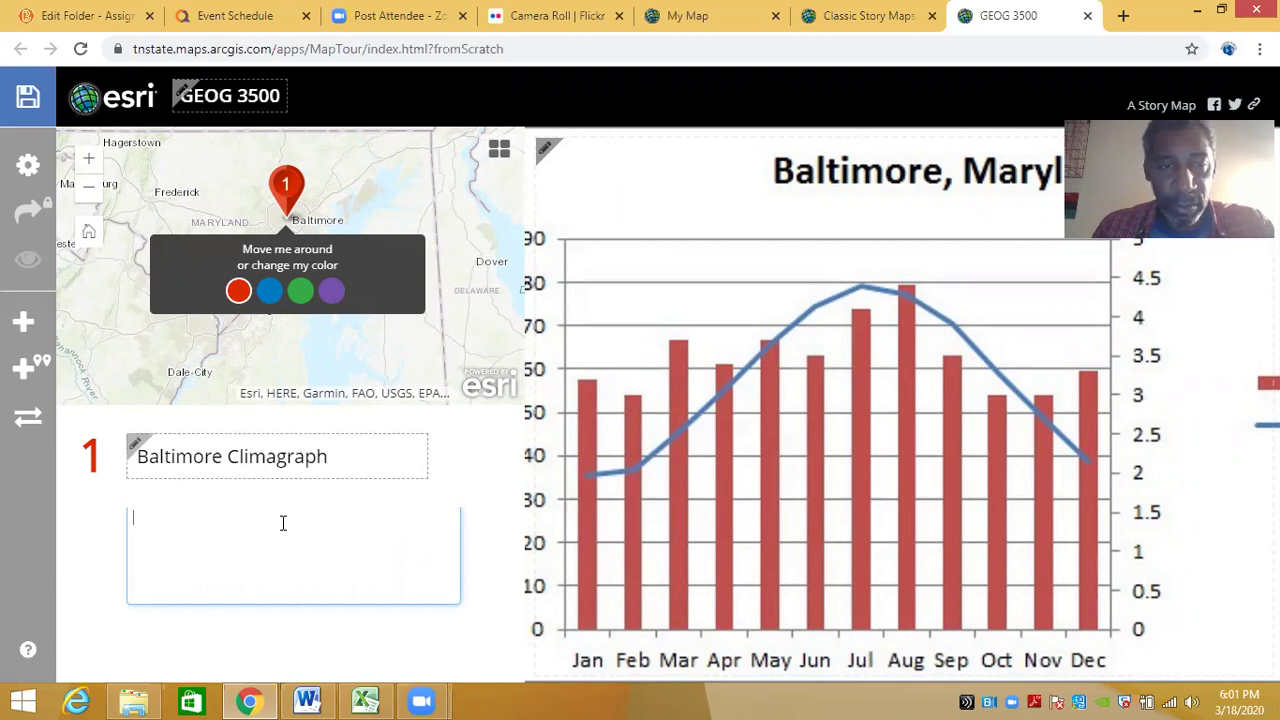
text(Bal)
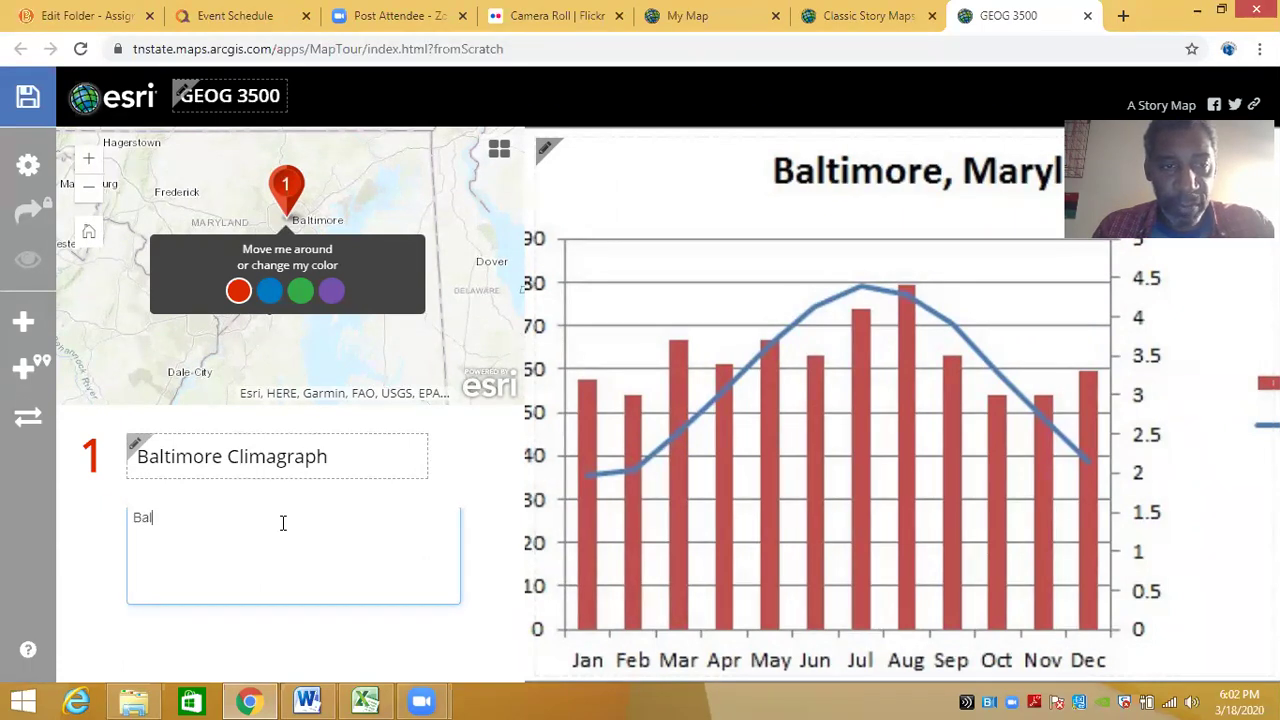
text(tim)
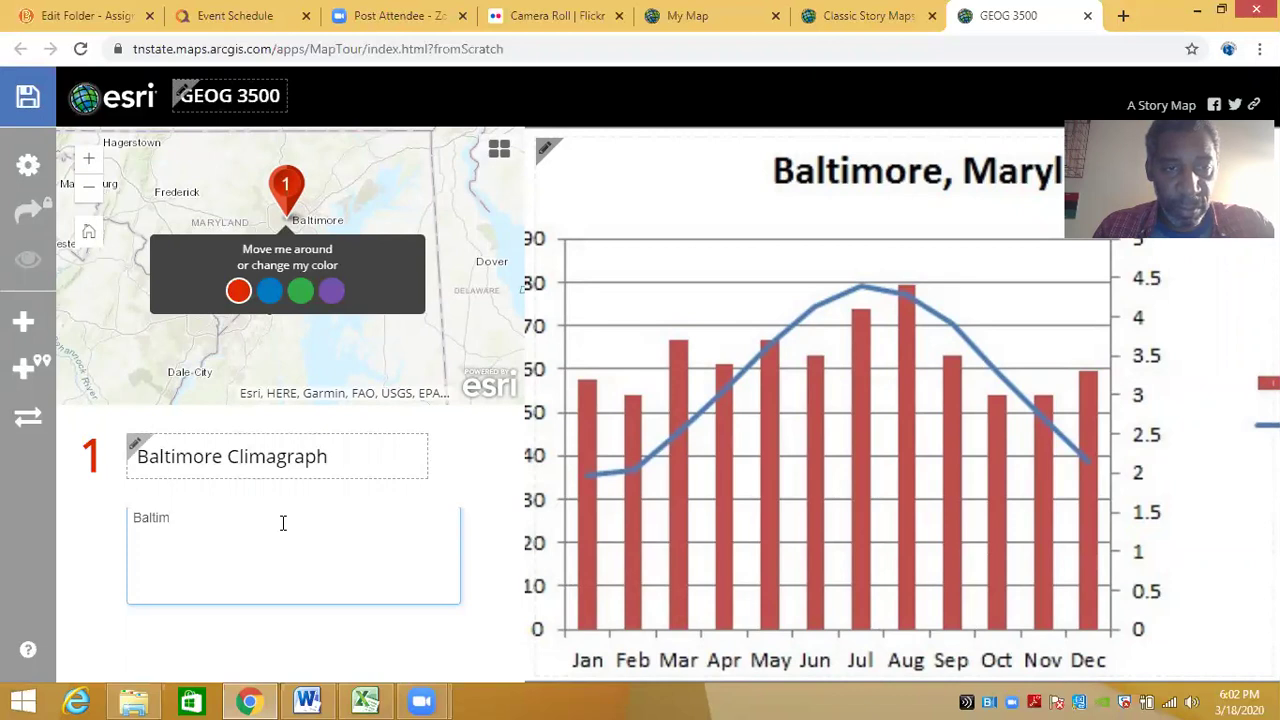
text(ore )
text(is loca)
text(ted wi)
text(thin the K)
text(a)
key(BackSpace)
text(oppen Cfa )
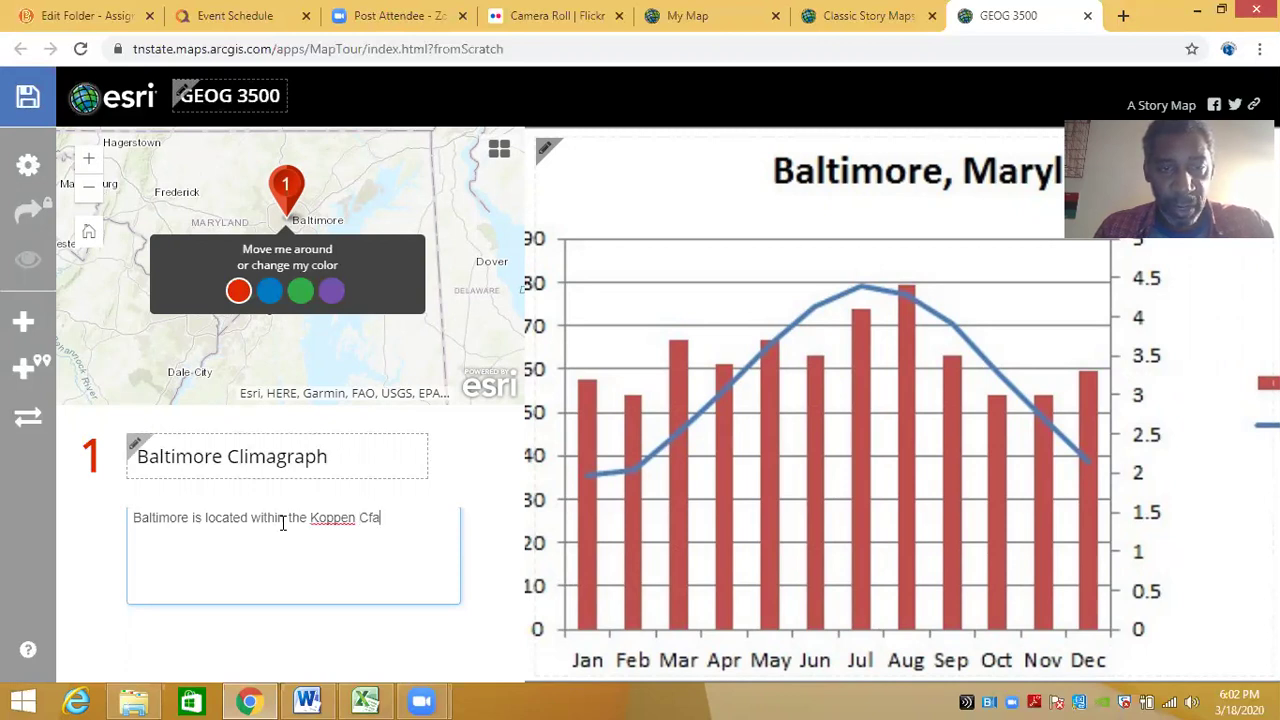
text(cl)
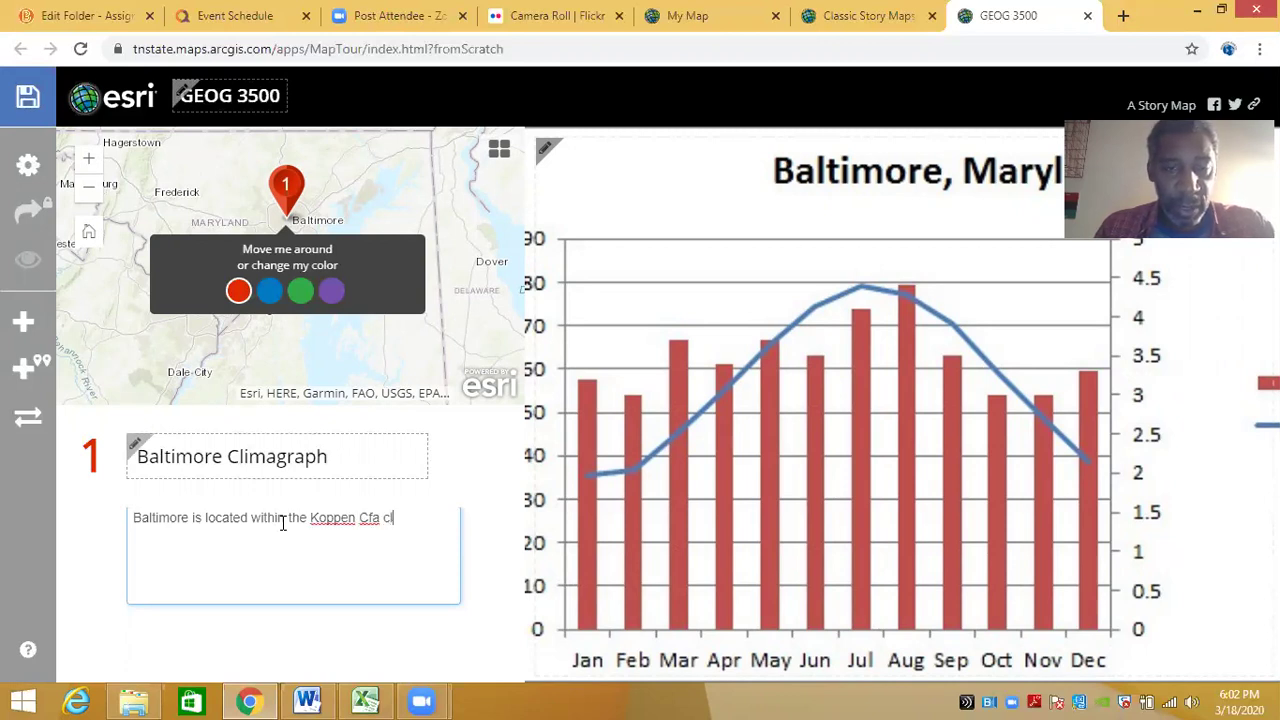
text(imate region.)
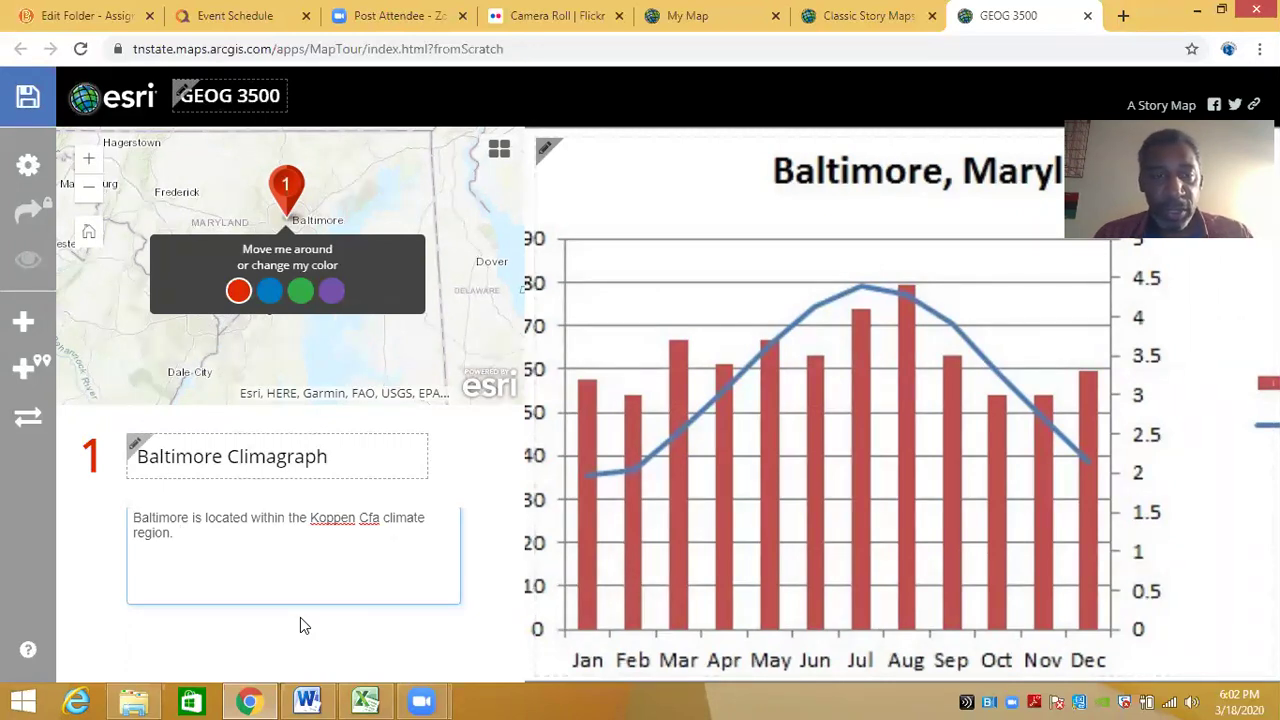
- Switch to the Word assignment, read the step 13 caption instructions and open the linked world climates and climate controls tutorial
click(308, 700)
drag(1271, 453, 1271, 507)
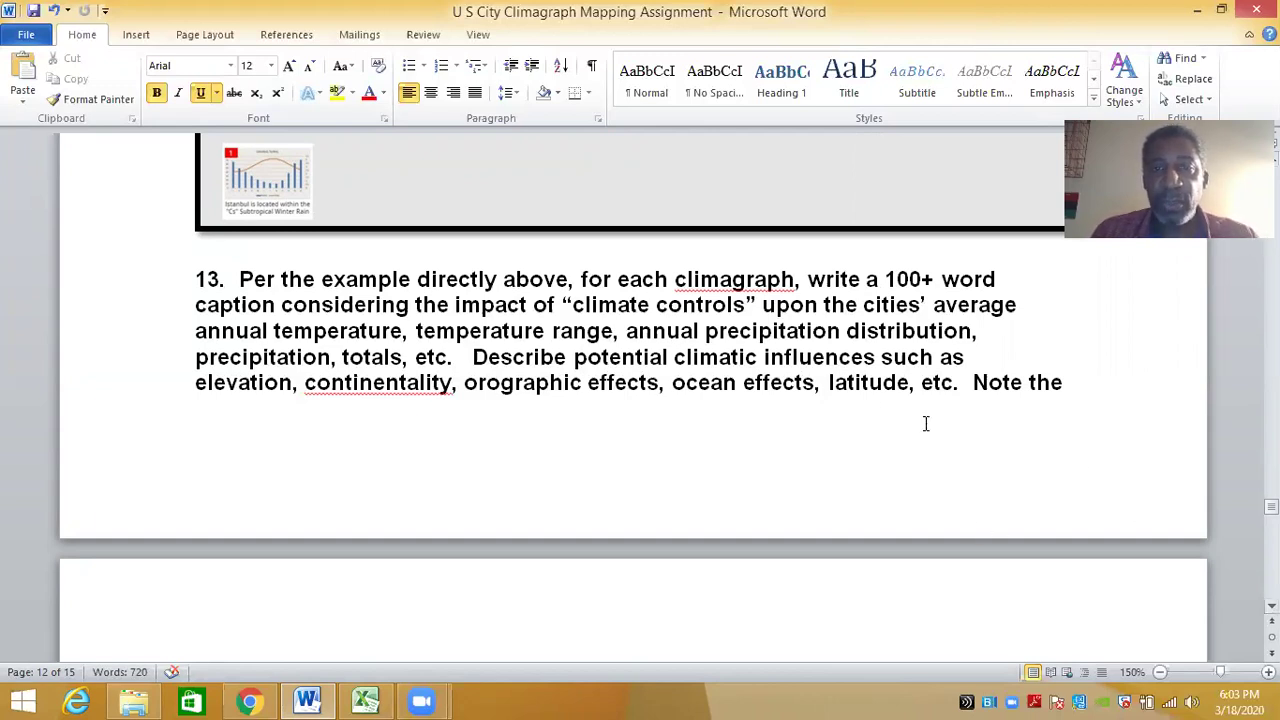
click(1271, 606)
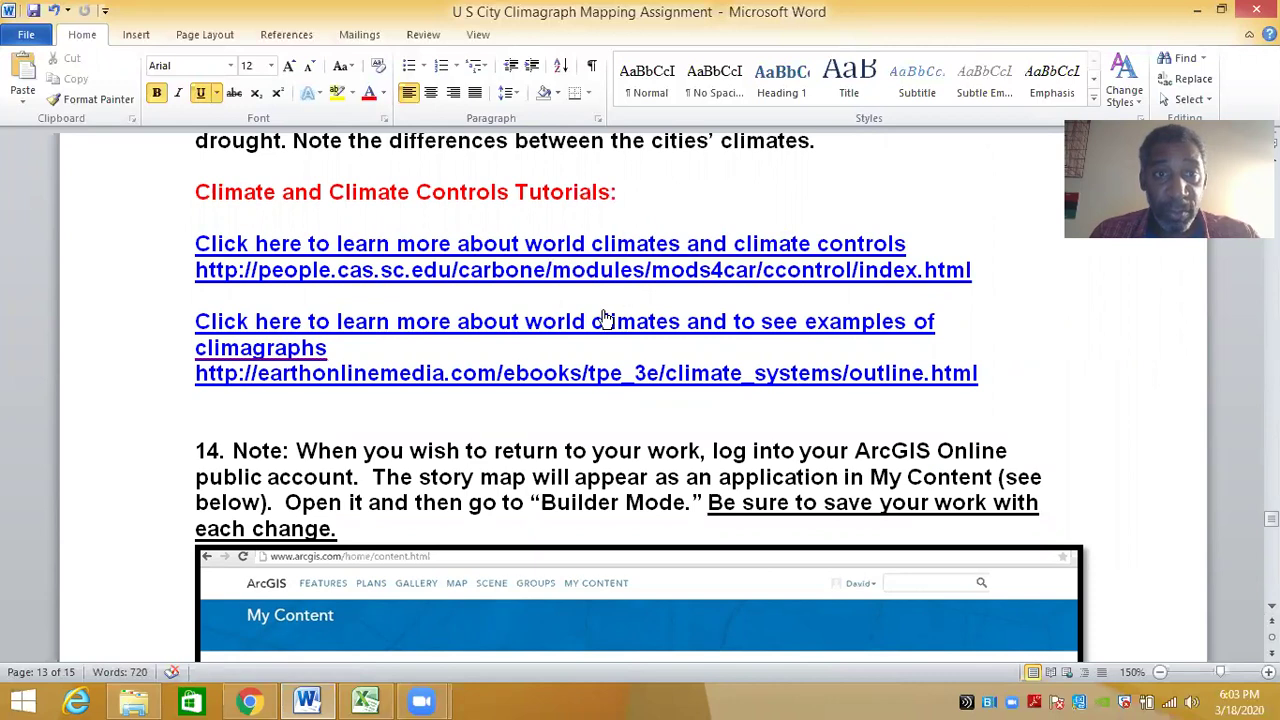
key(alt+Tab)
click(560, 266)
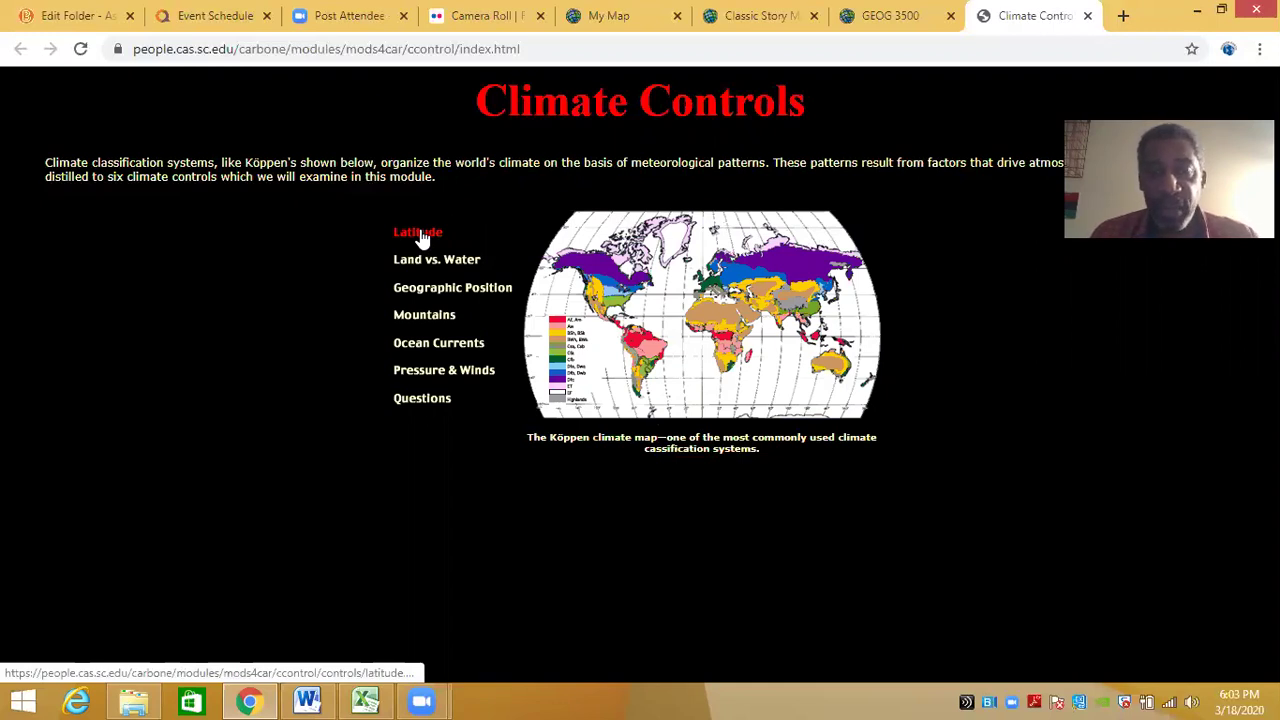
- Review the Land vs. Water, Mountains, Oceans and Climographs pages of the Climate Controls tutorial
click(439, 259)
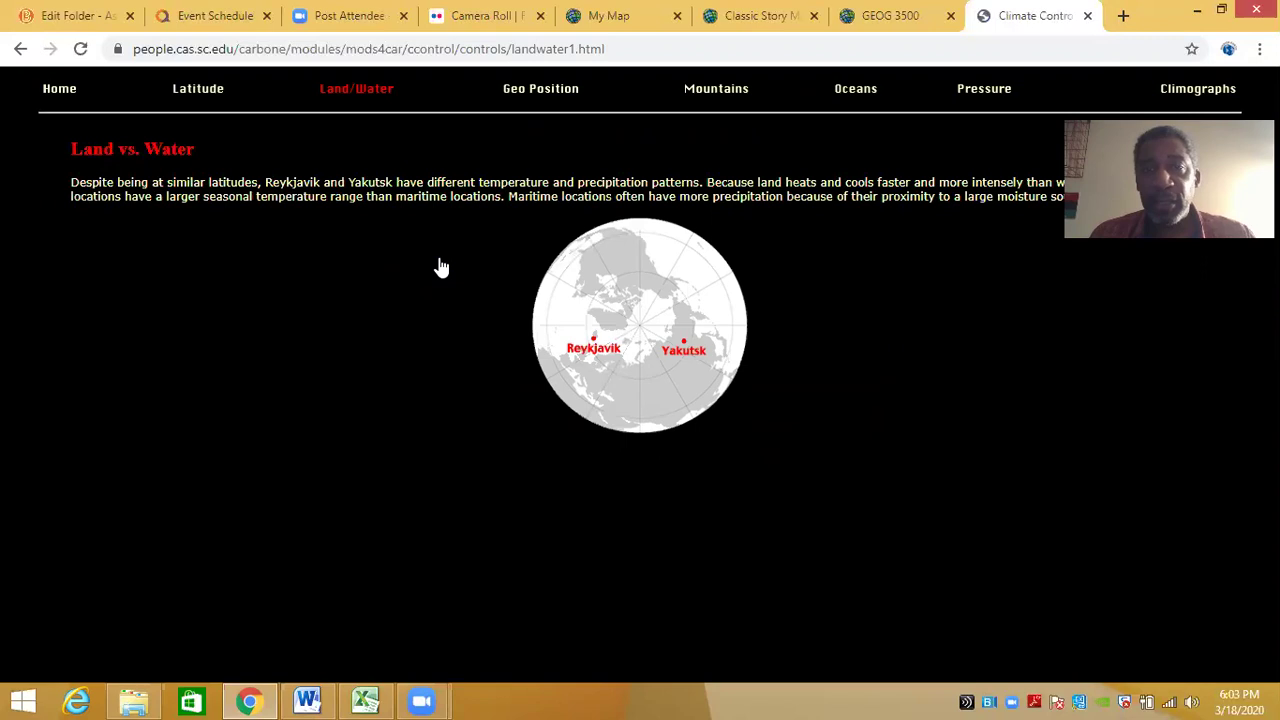
click(716, 90)
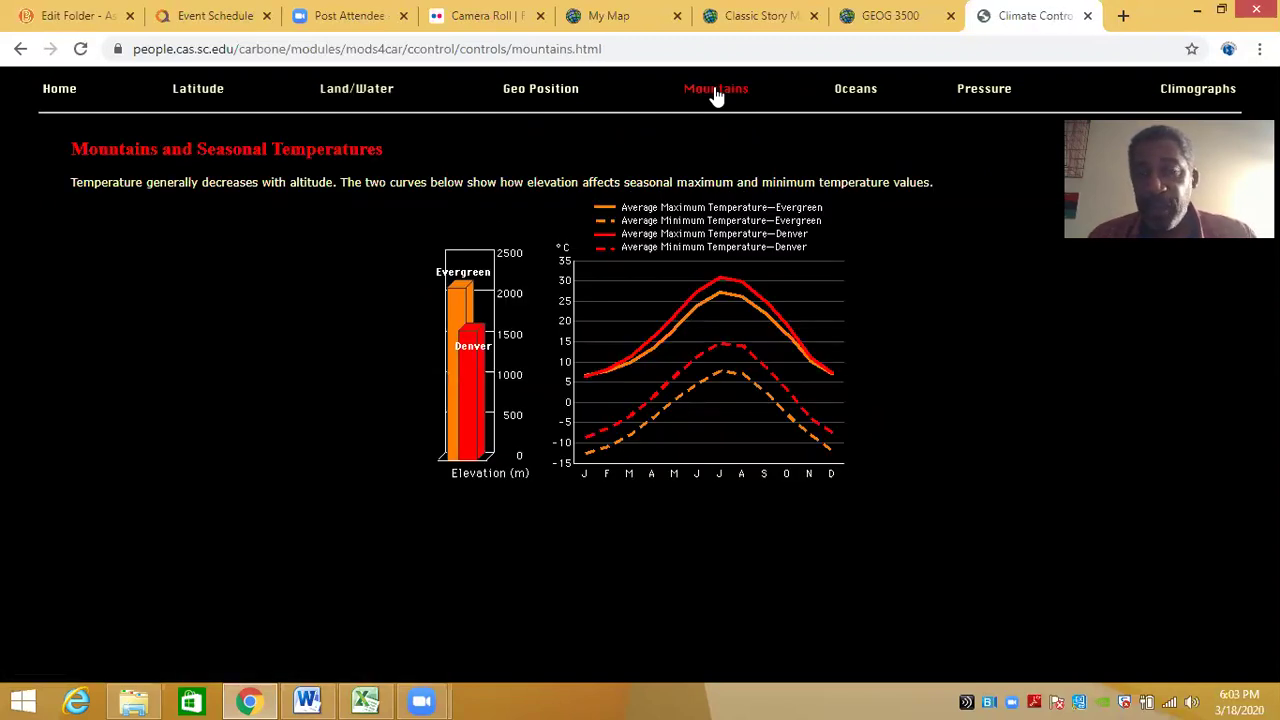
click(860, 92)
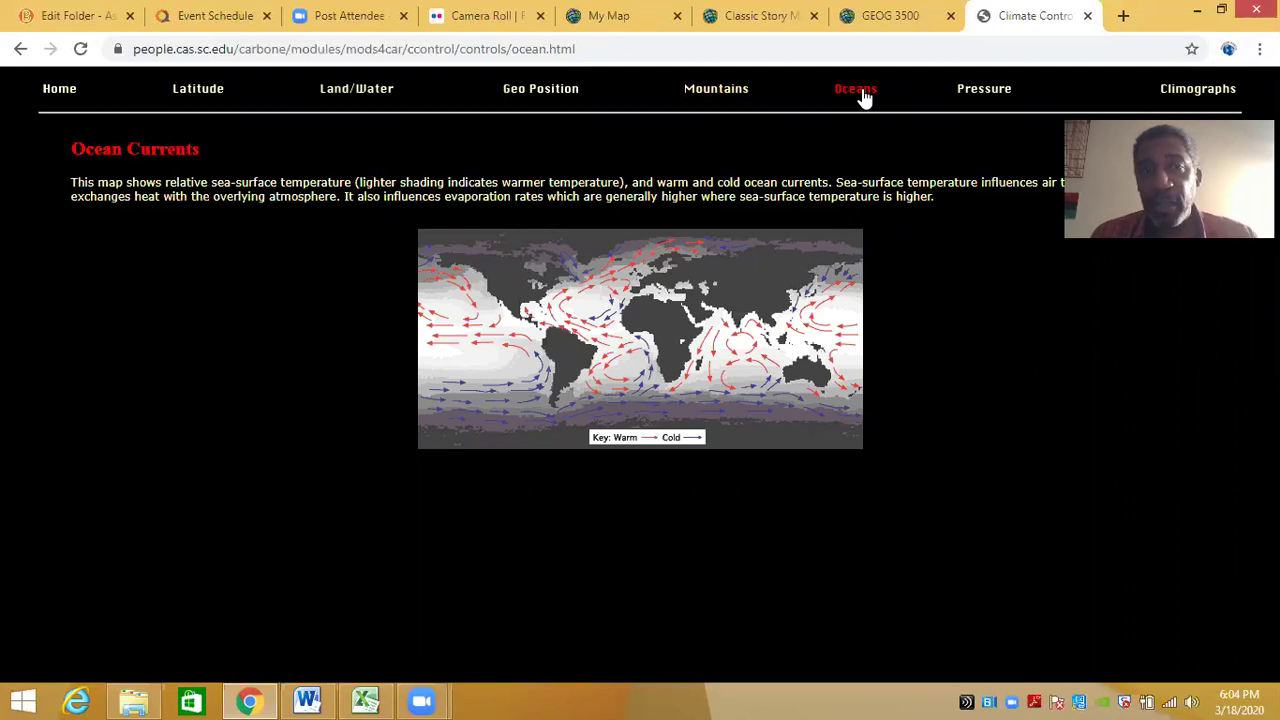
click(1187, 90)
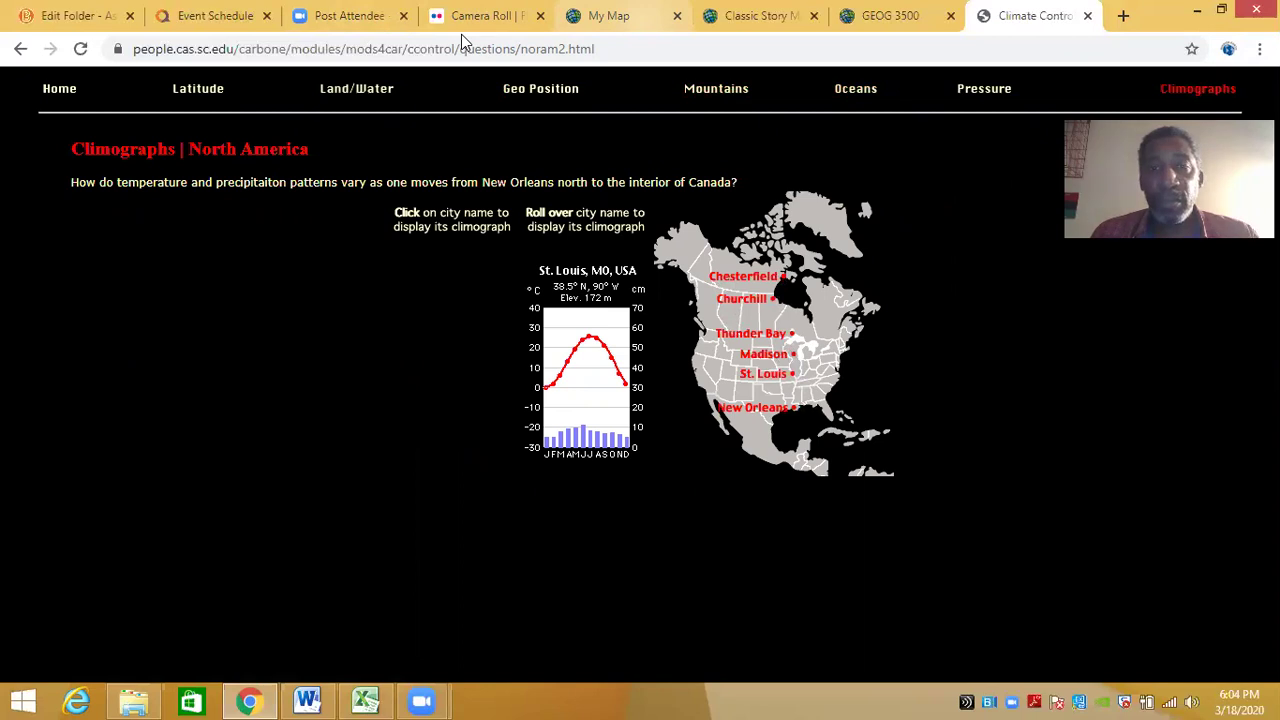
- Return to the GEOG 3500 story map and append "Baltimore's climate is influenced by the warm Gulf Stream Current." to the Baltimore Climagraph caption
click(762, 16)
click(890, 16)
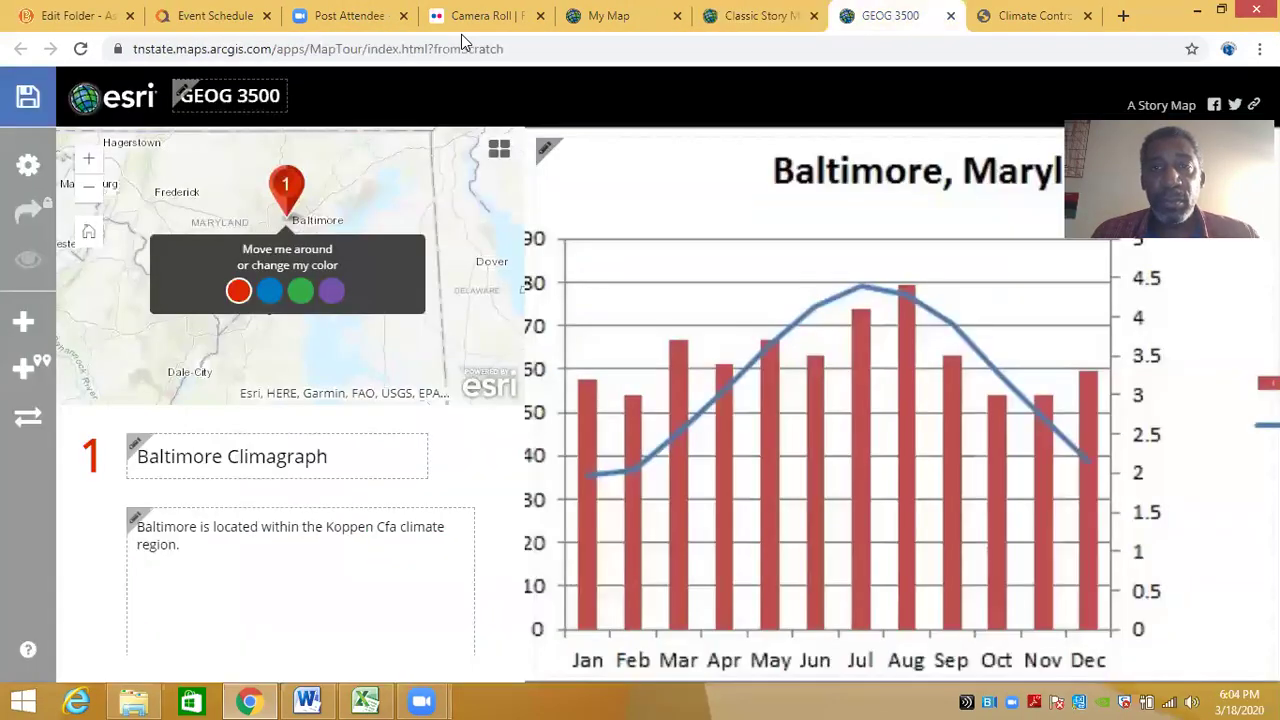
click(221, 545)
click(226, 545)
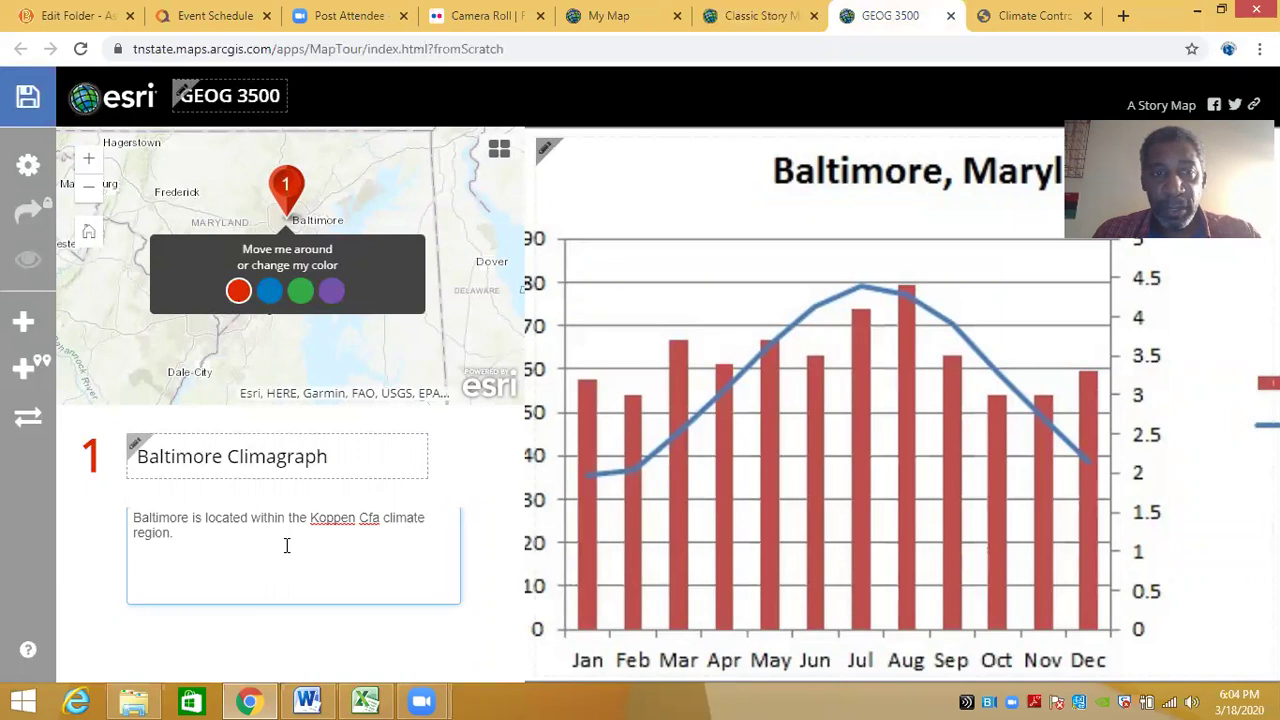
text(Baltimore )
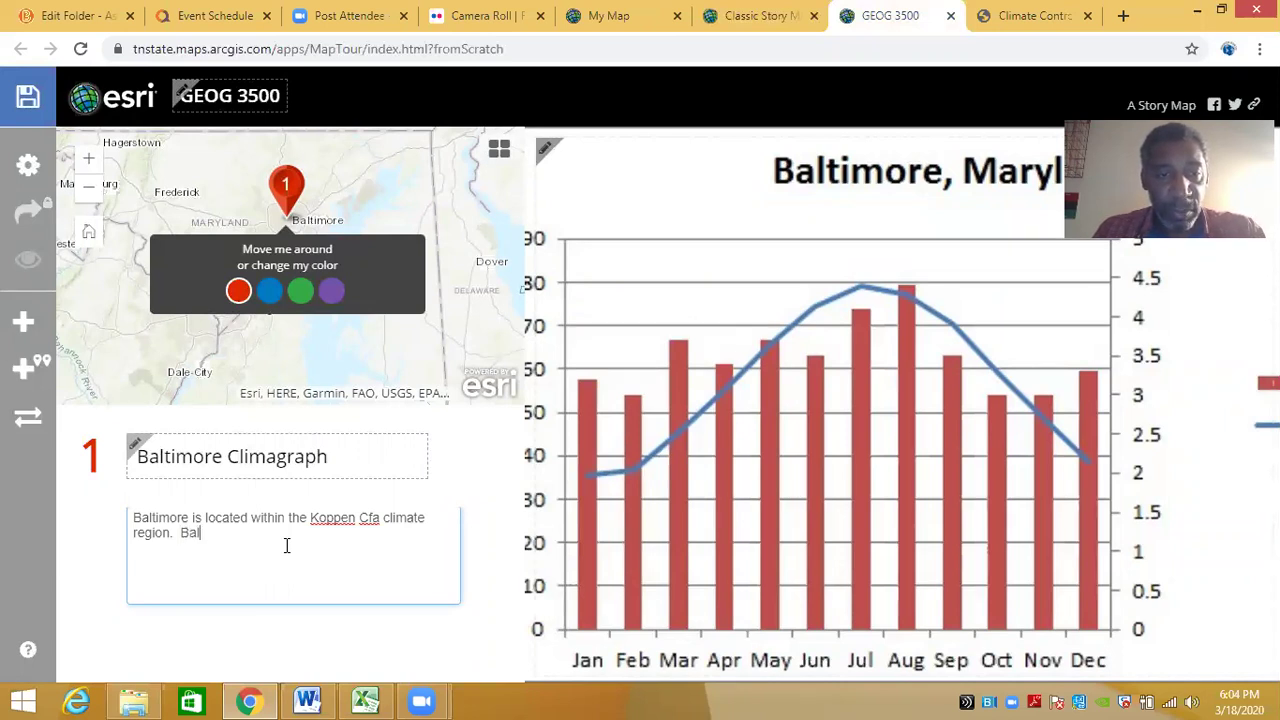
text(i)
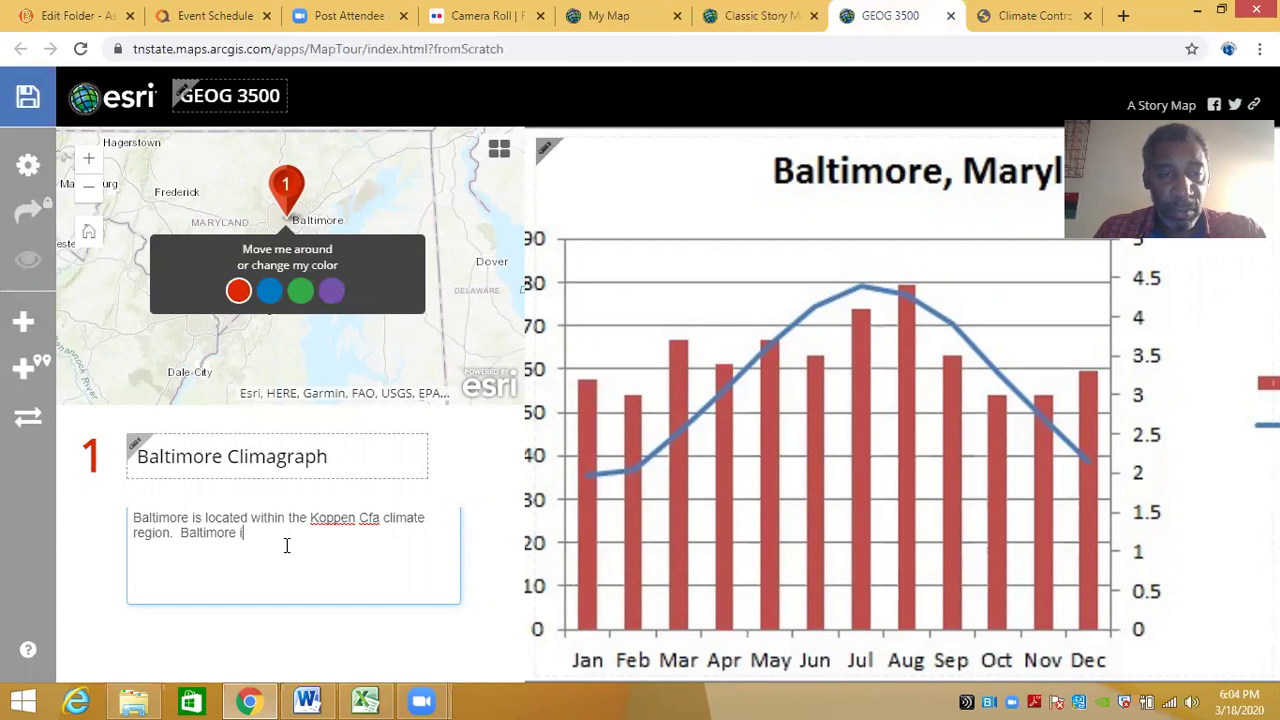
text(s info)
key(BackSpace)
key(BackSpace)
key(BackSpace)
key(BackSpace)
key(BackSpace)
key(BackSpace)
key(BackSpace)
text(climate is influ)
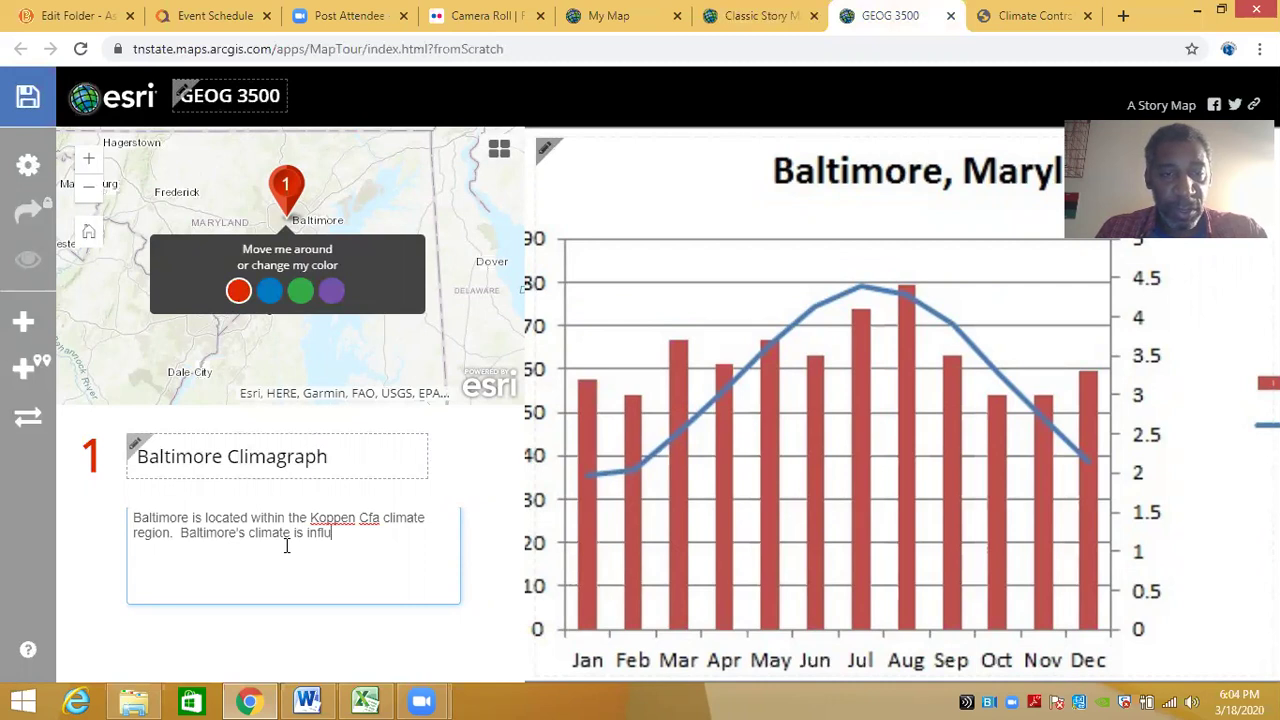
text(en)
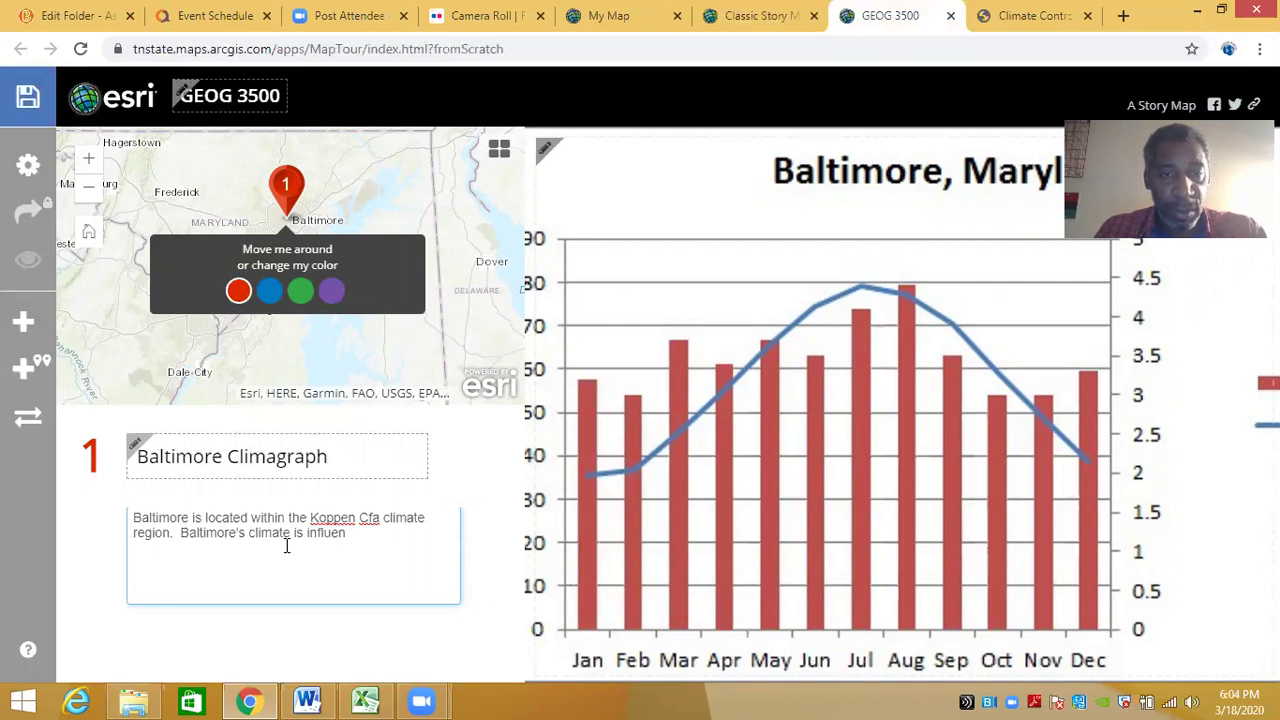
text(ced by th)
text(e w)
key(BackSpace)
text(ward)
key(BackSpace)
text(m Gulf )
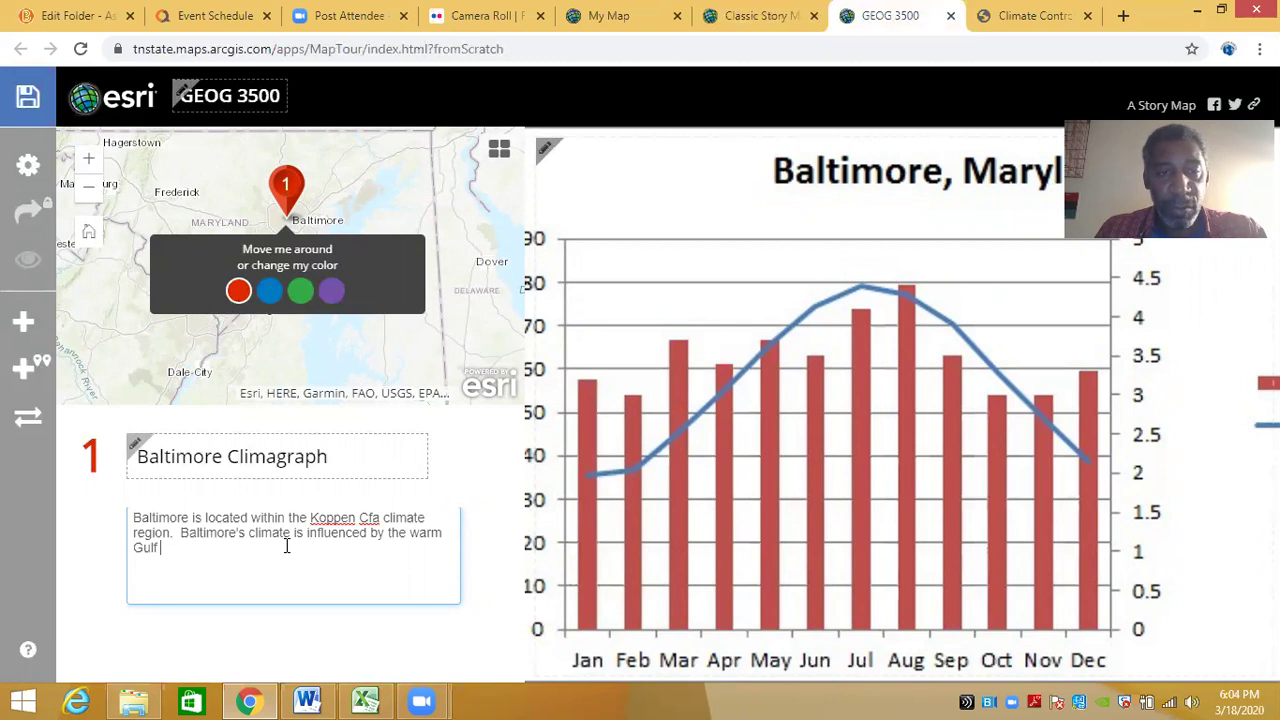
text(Stream )
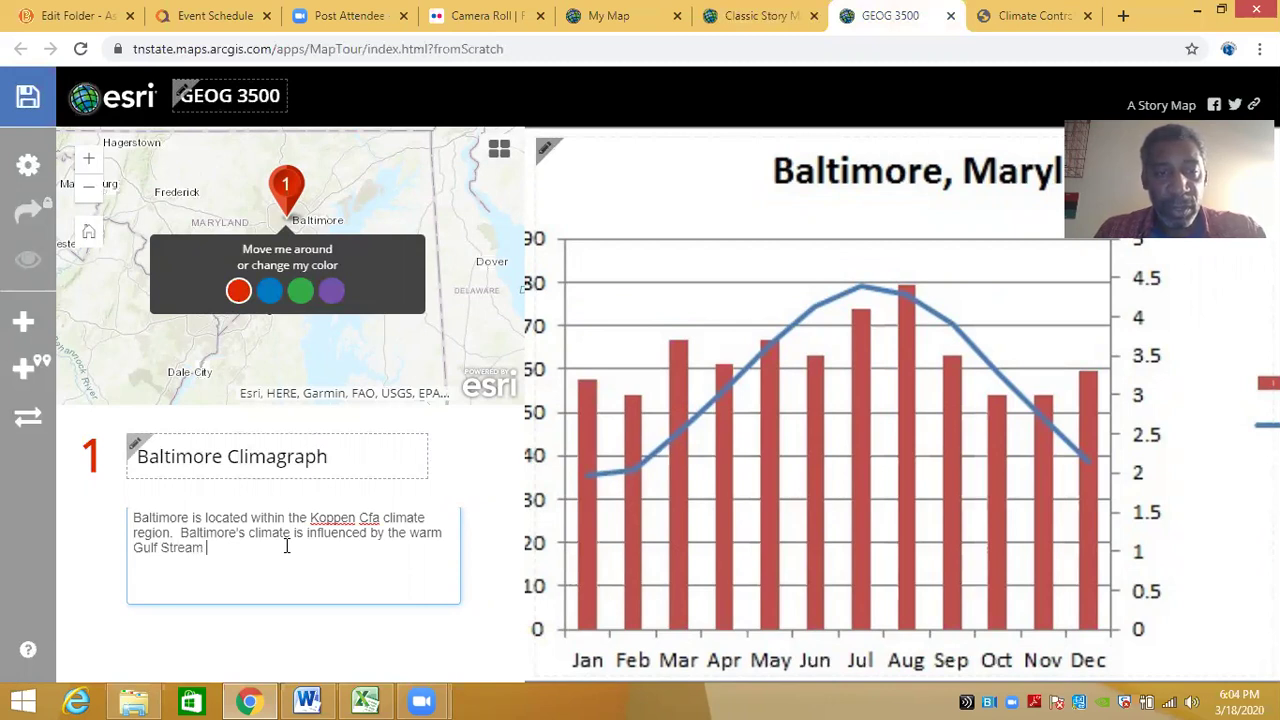
text(Current.)
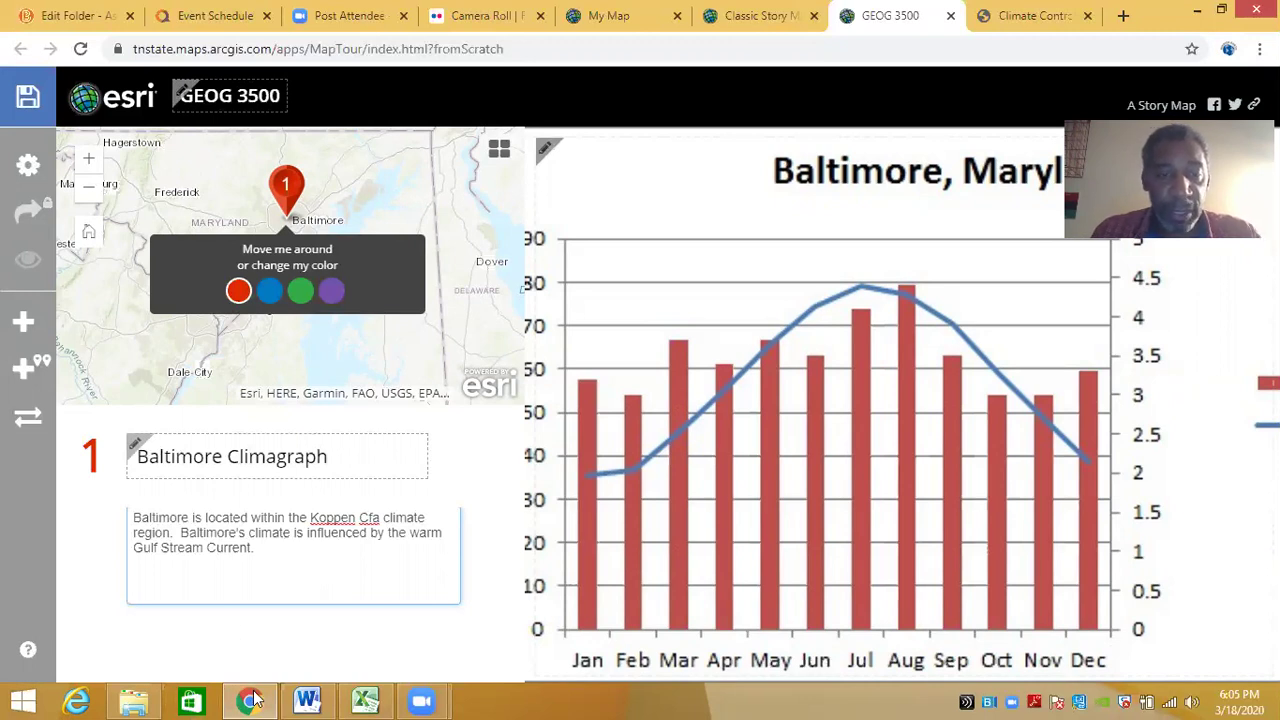
- Switch to the Excel climagraph working sheet, check Baltimore's monthly temperatures, and close the workbook with its changes saved
click(365, 700)
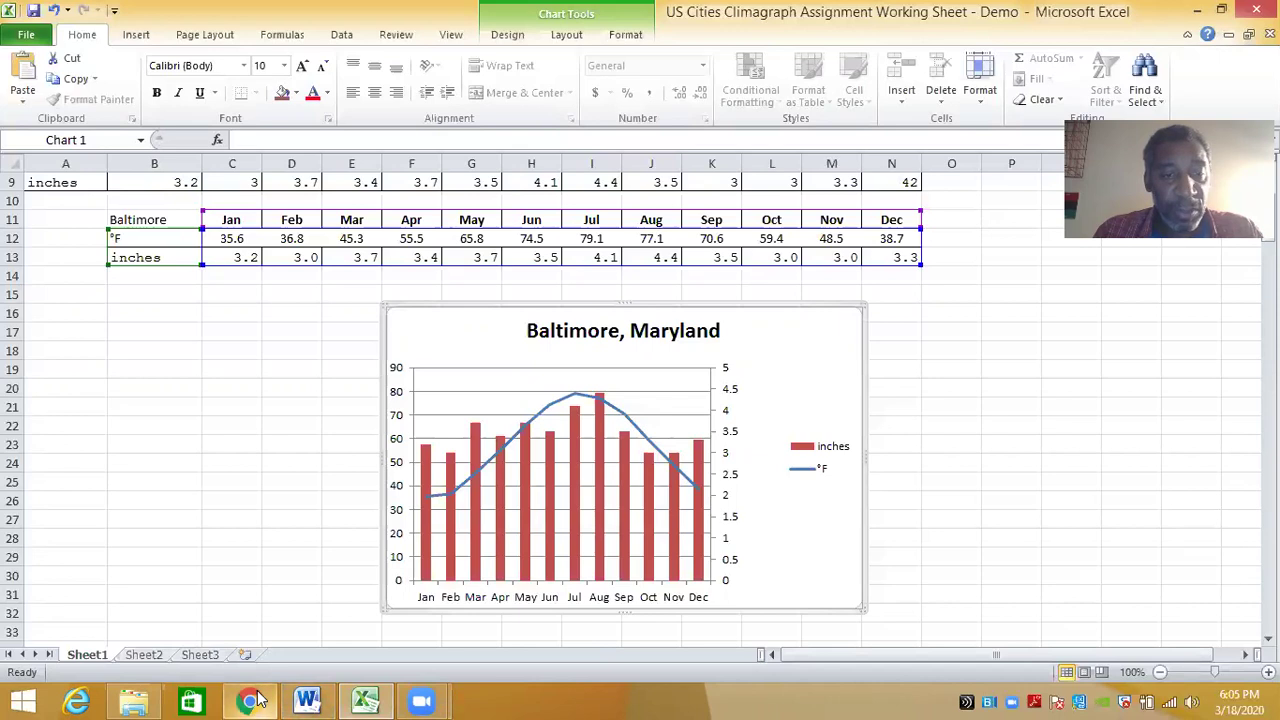
mouse_move(257, 700)
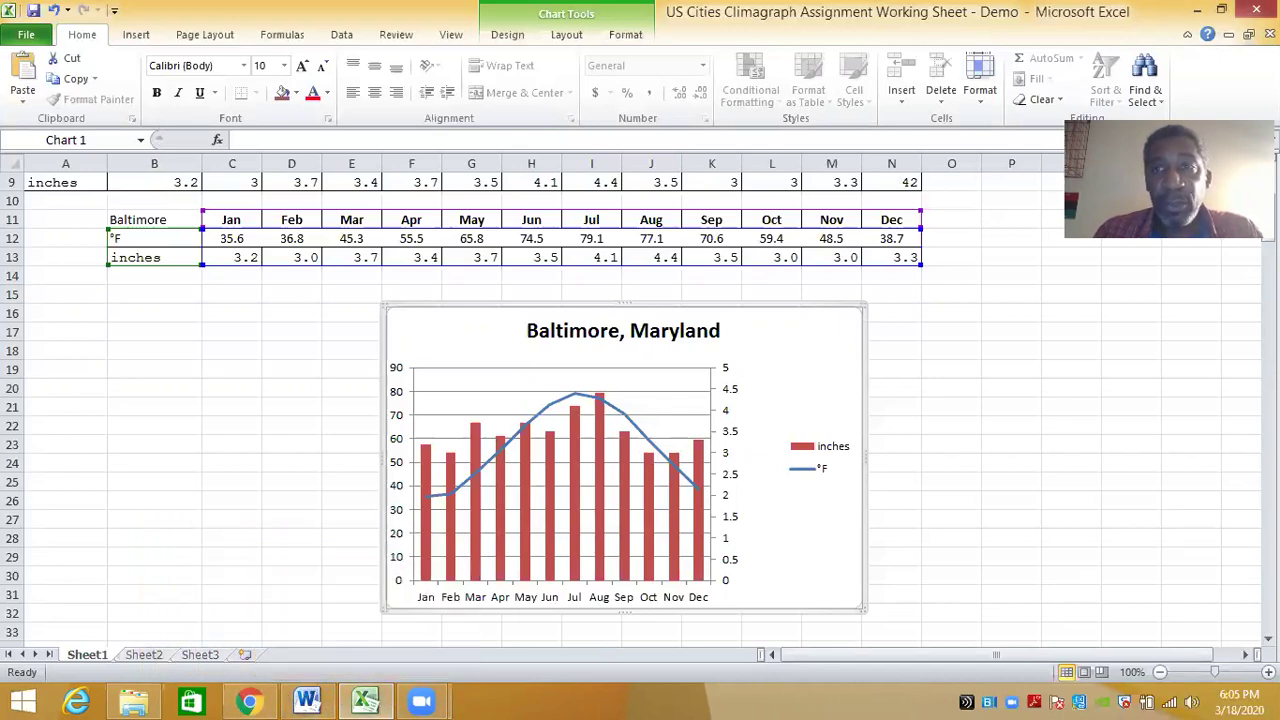
click(1256, 9)
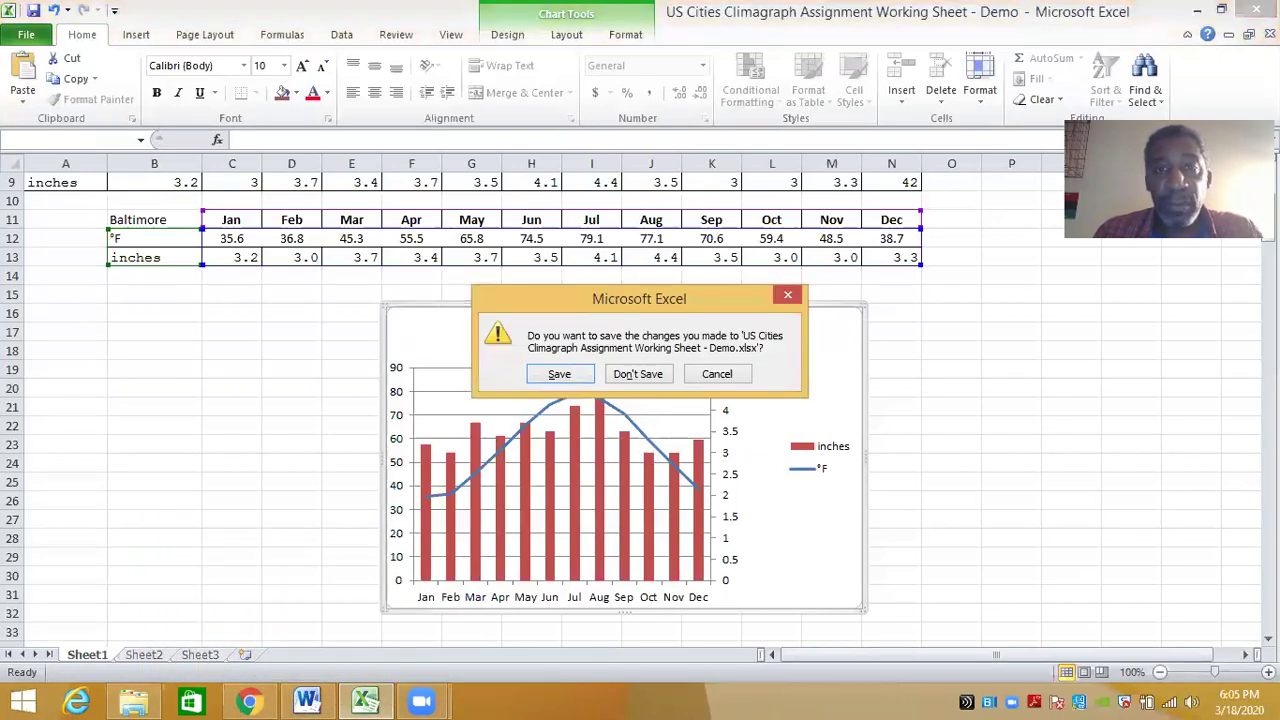
click(566, 374)
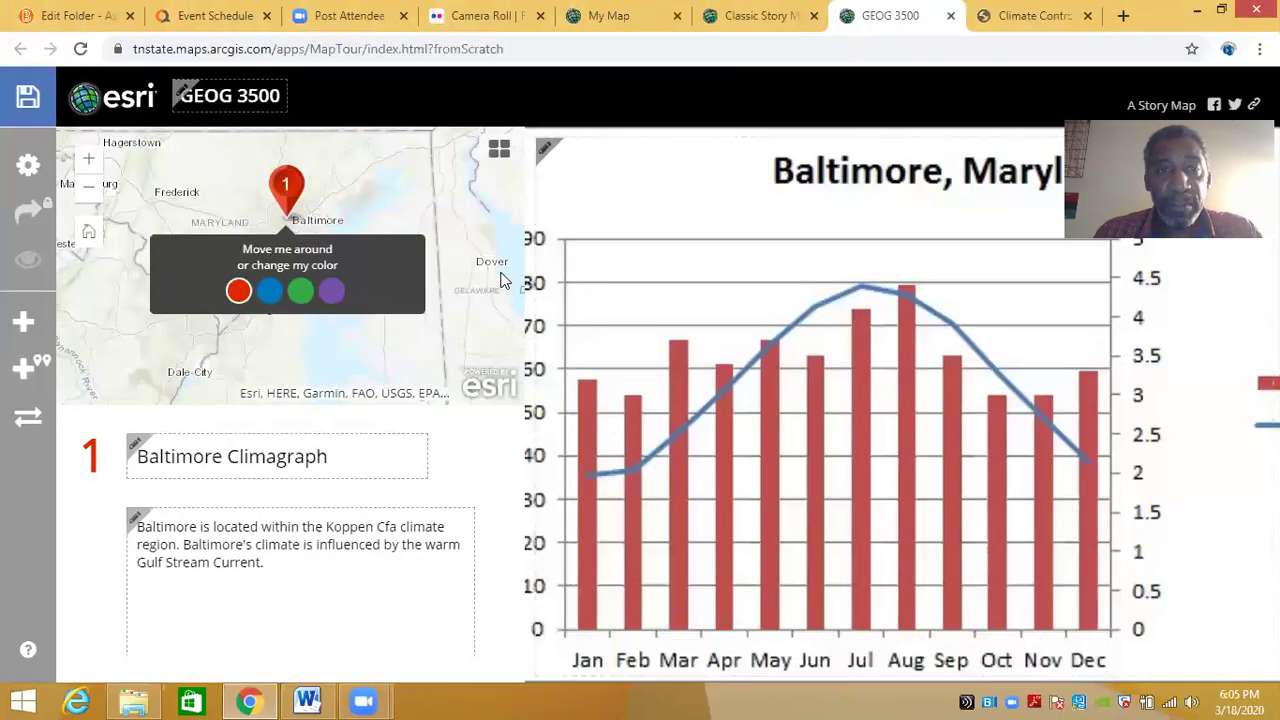
- Append "The city's temperature range is 34.5 degrees F." to the end of the Baltimore Climagraph caption
click(320, 563)
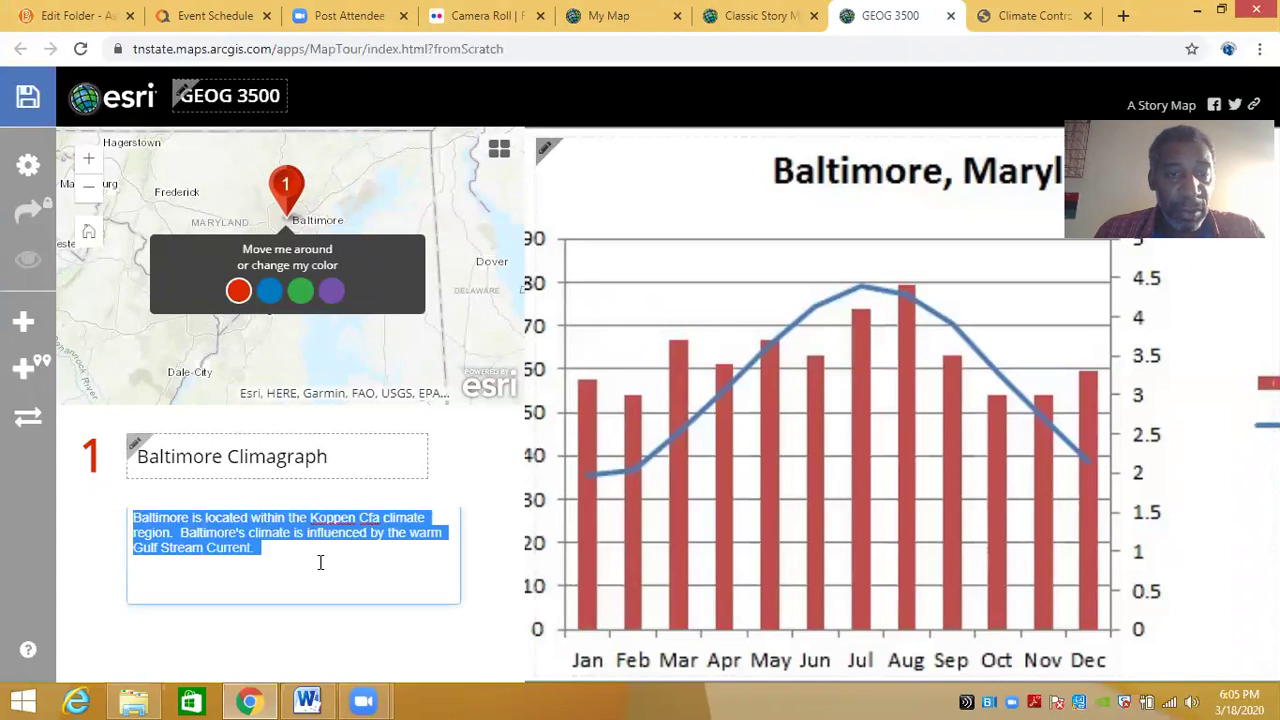
click(279, 559)
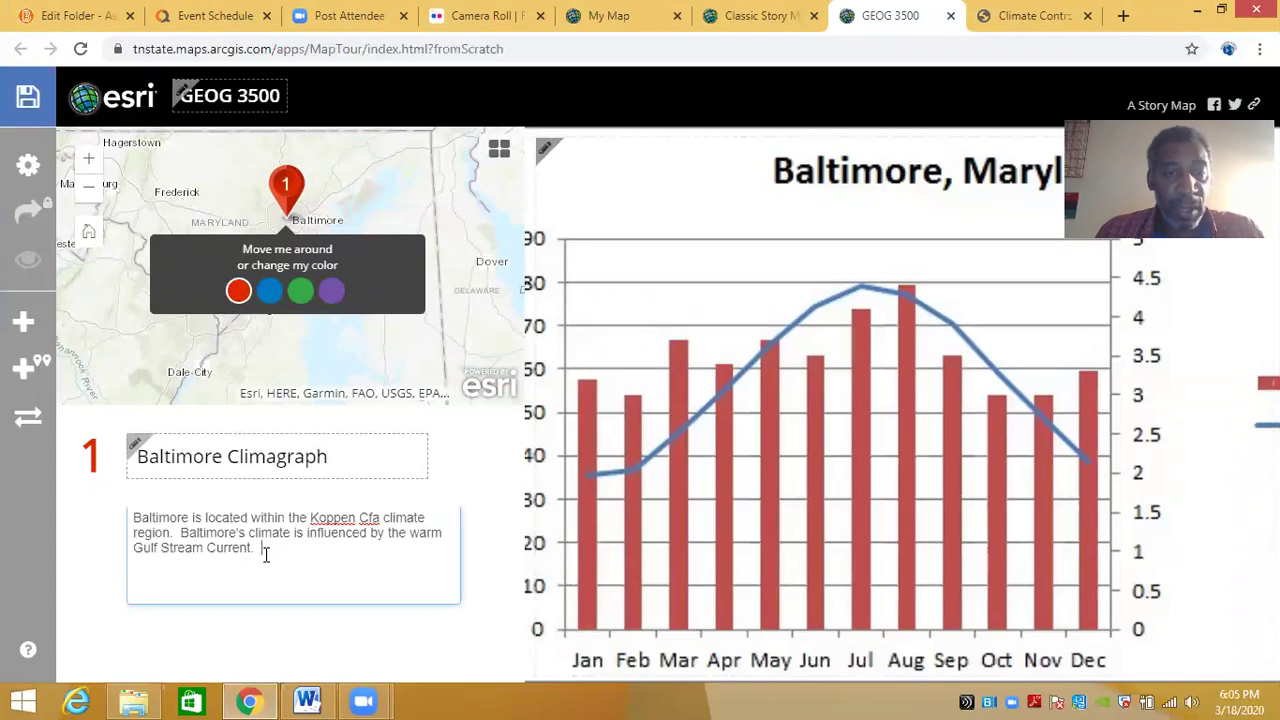
text(Balti)
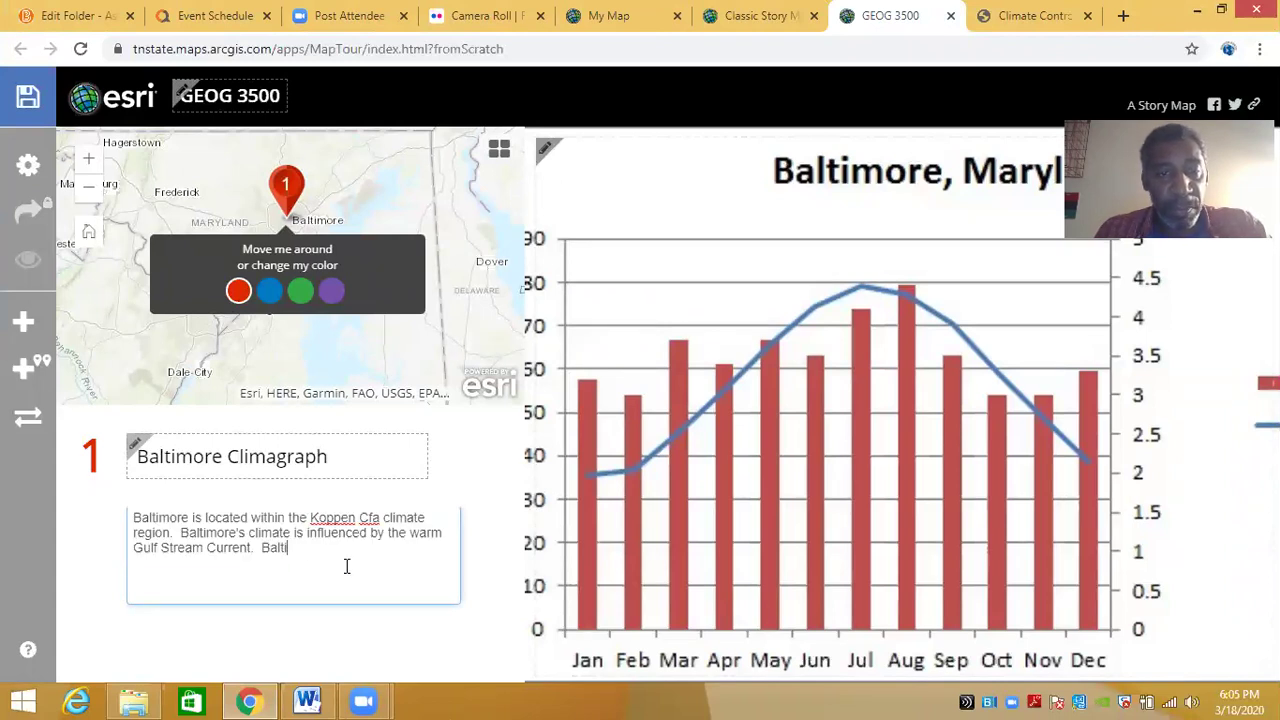
text(more's)
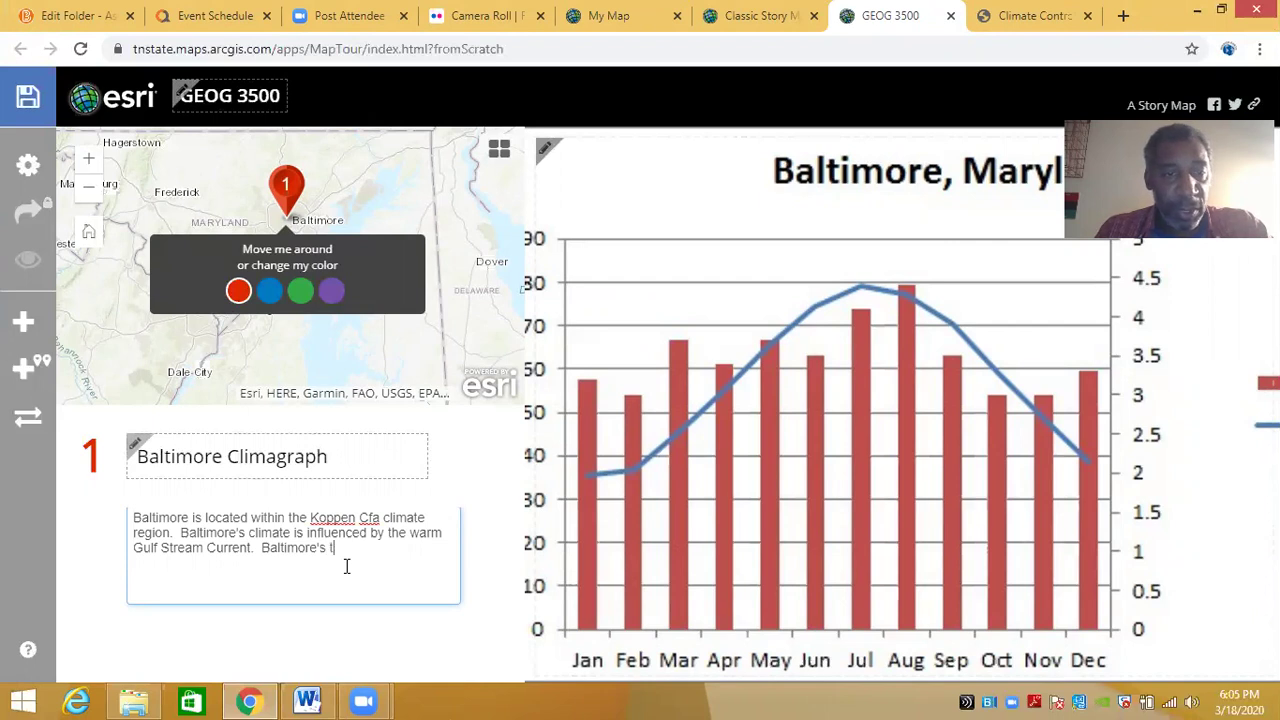
key(BackSpace)
key(BackSpace)
key(BackSpace)
key(BackSpace)
key(BackSpace)
key(BackSpace)
key(BackSpace)
key(BackSpace)
key(BackSpace)
key(BackSpace)
key(BackSpace)
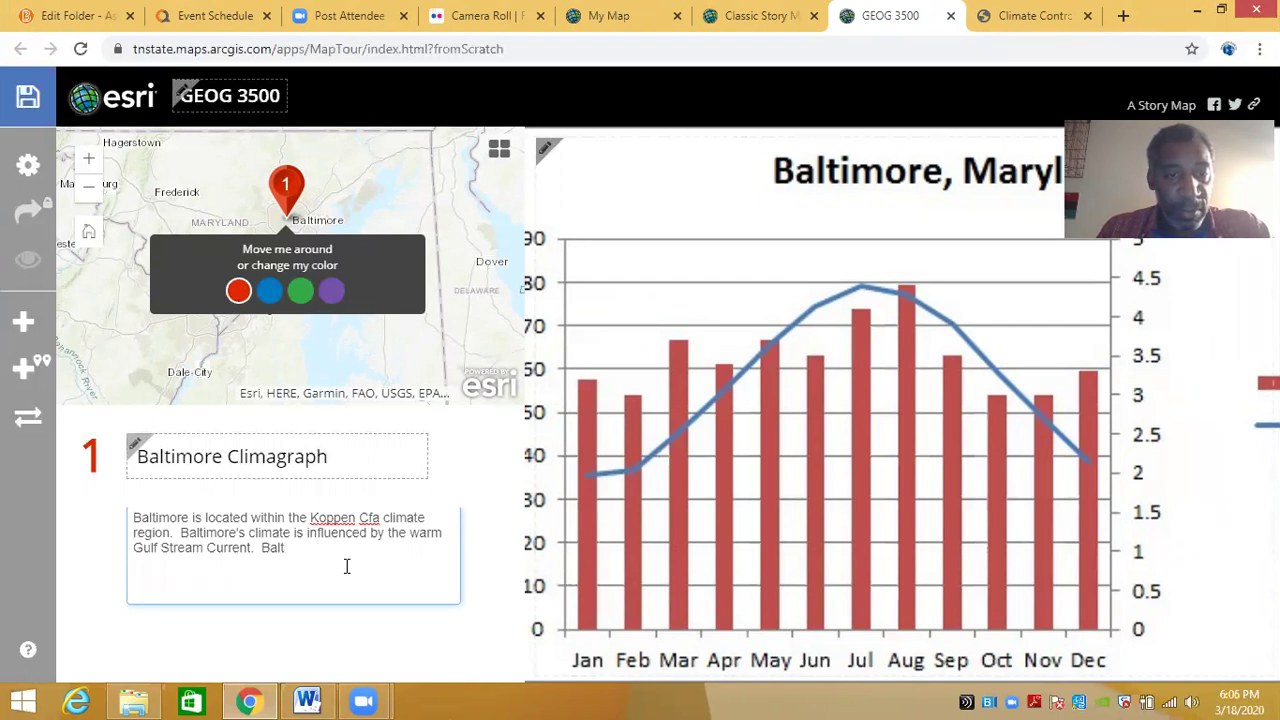
text(The c)
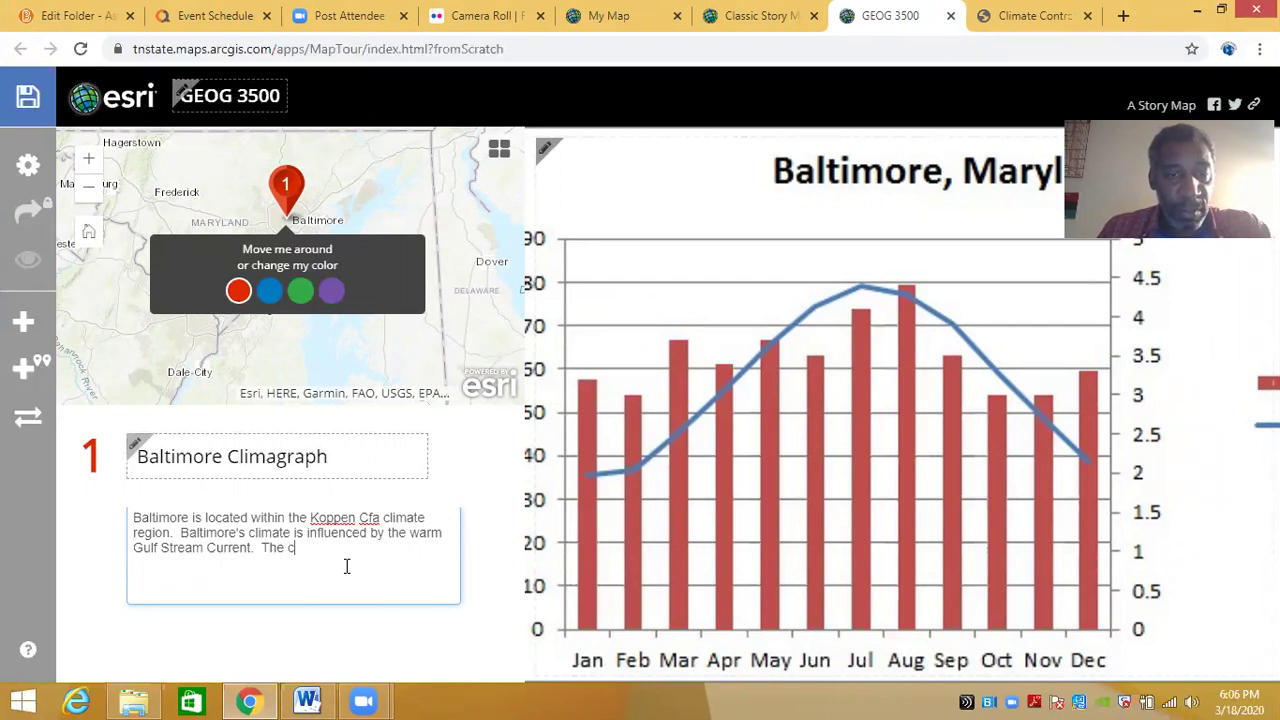
text(ity's te)
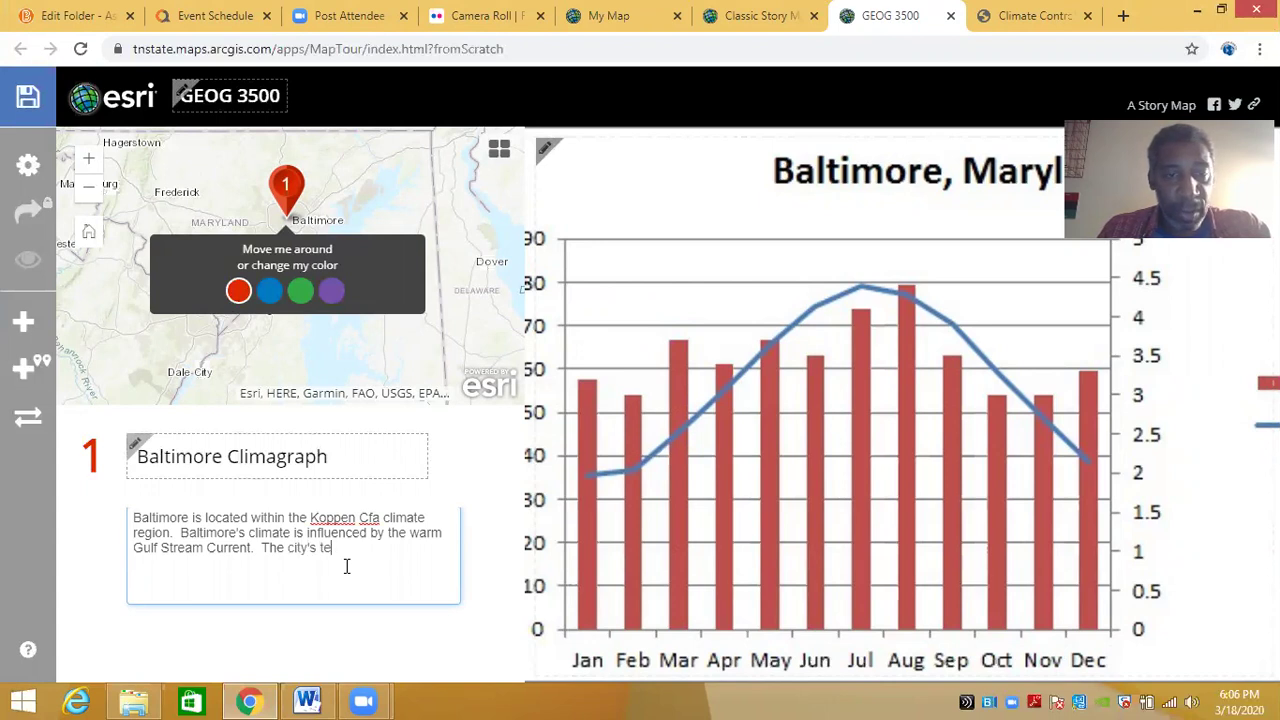
text(mpera)
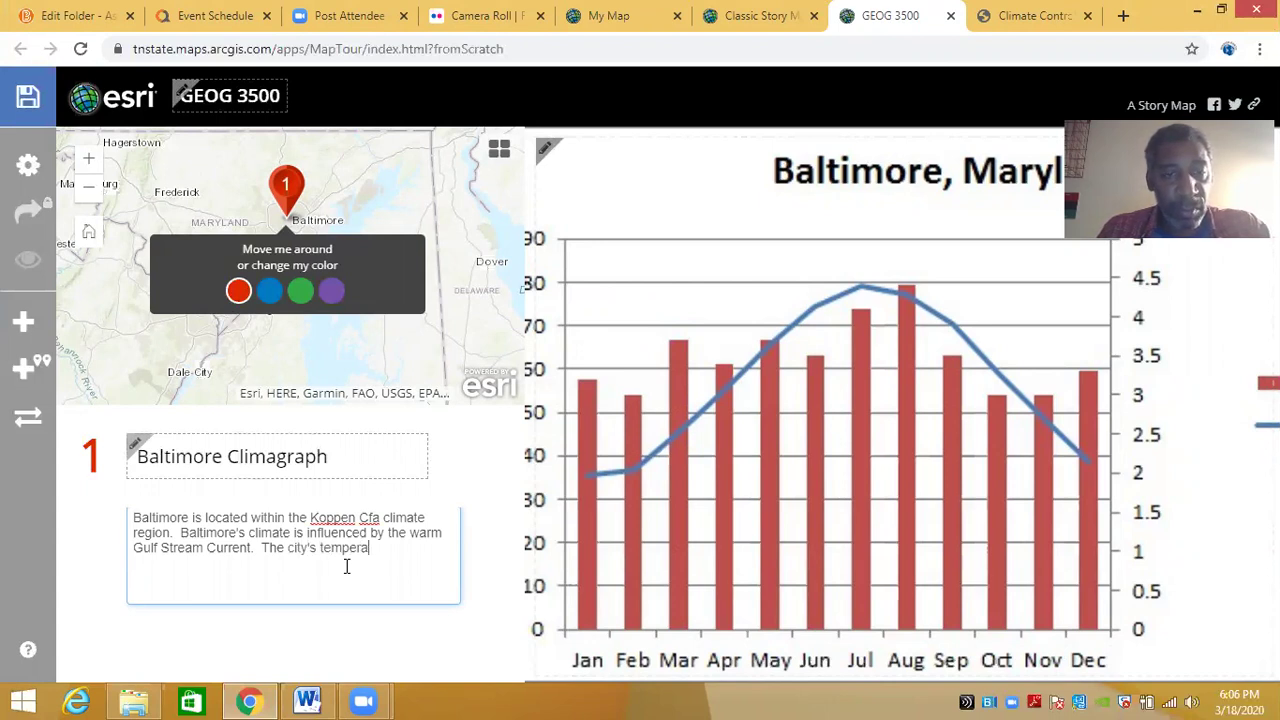
text(ture rang)
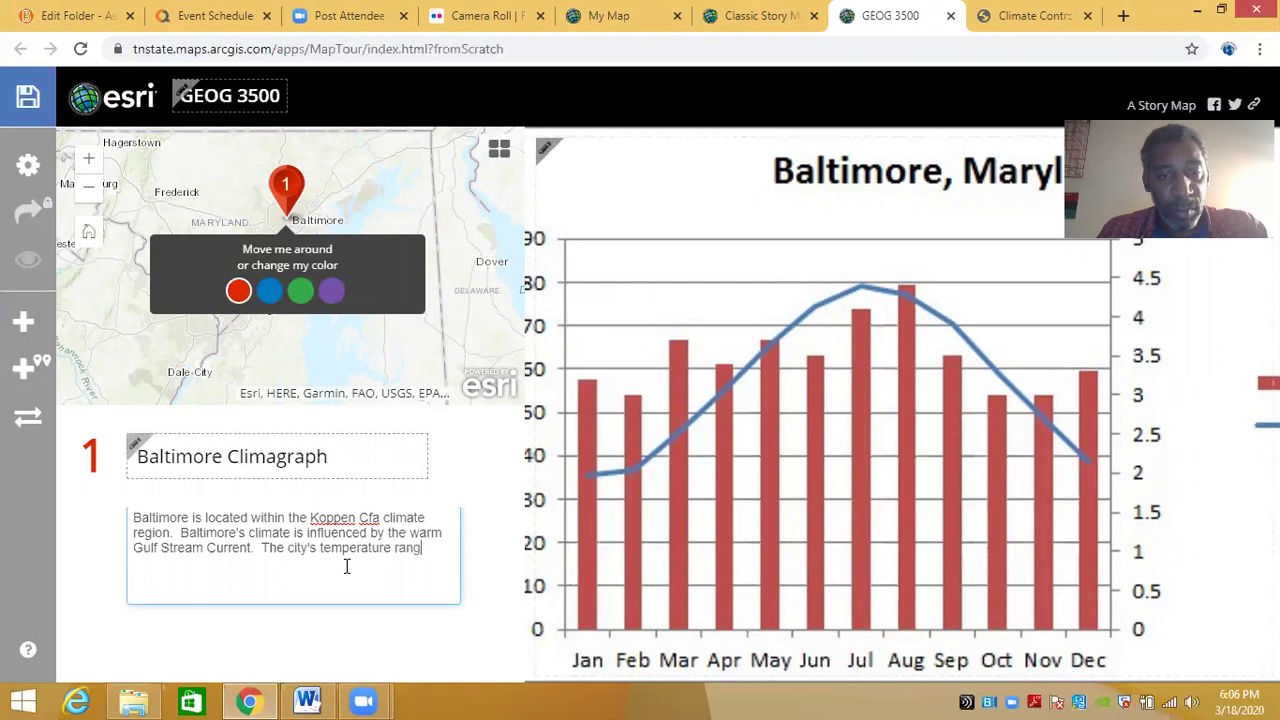
text(e is 3)
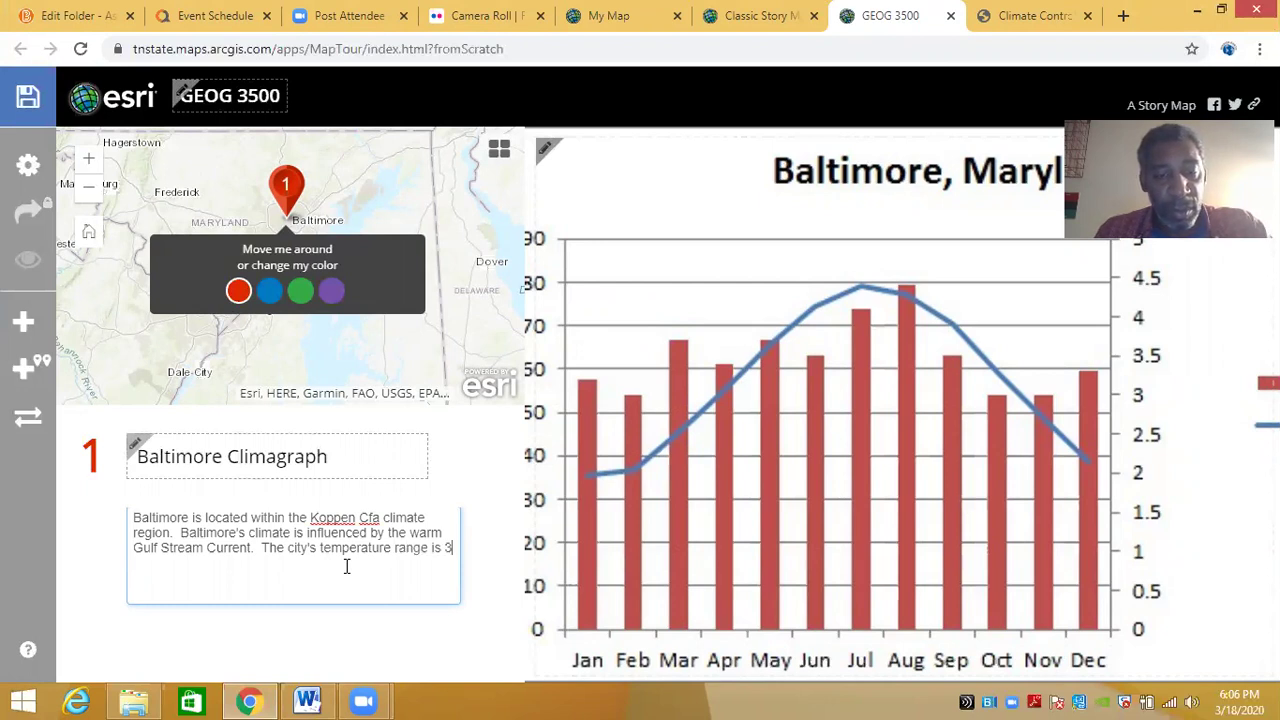
text(4.5 d)
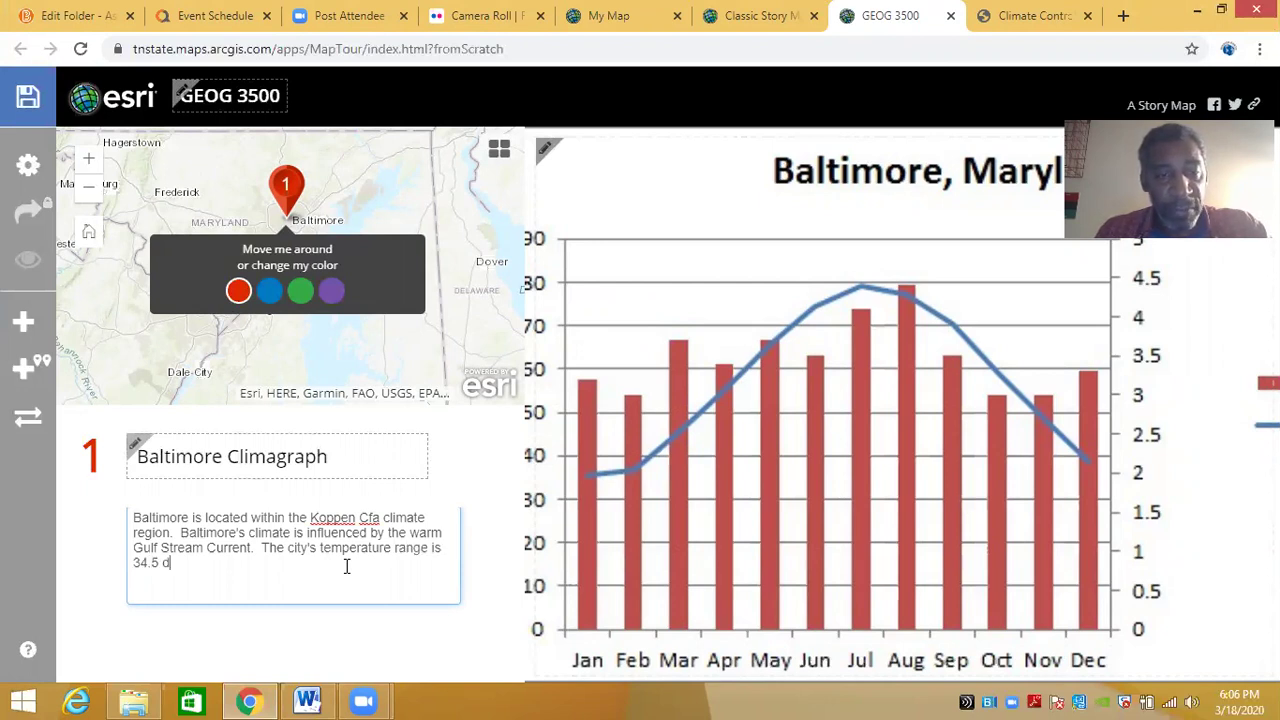
text(egrees F.)
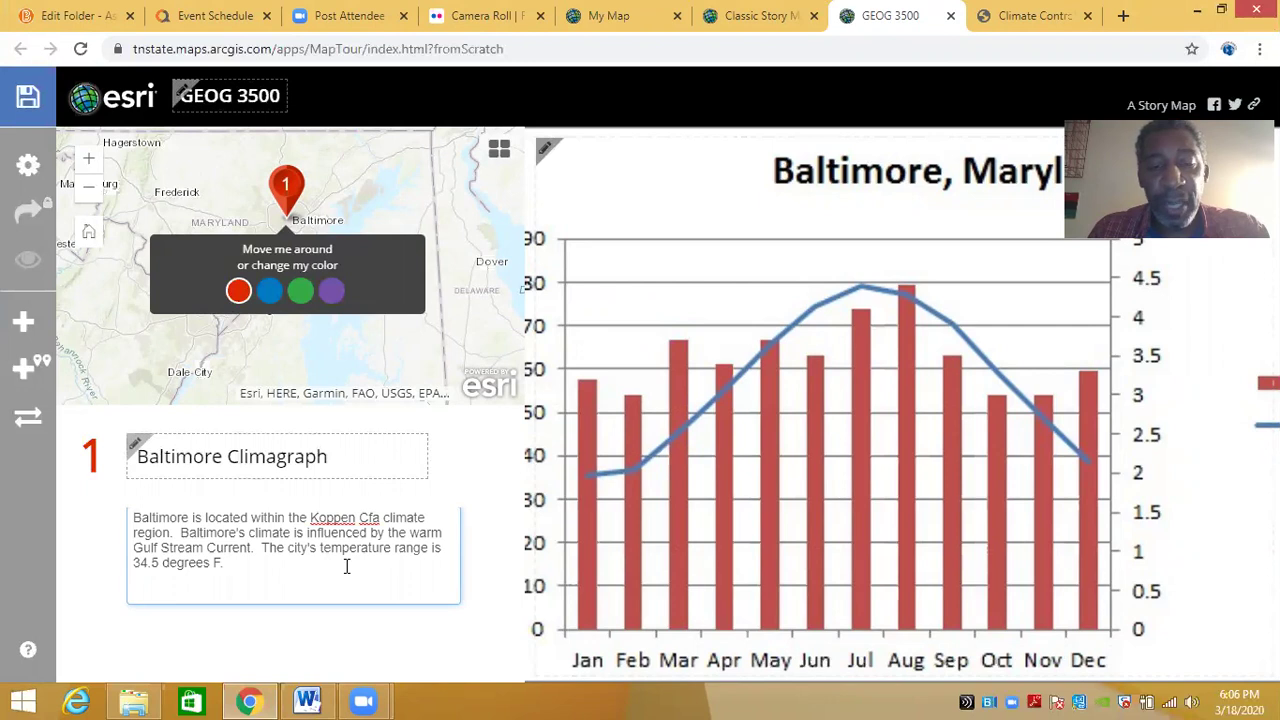
- Add the sentence "The average high monthly temperature is 79.1 degrees F during July." to the Baltimore Climagraph caption
text(Th)
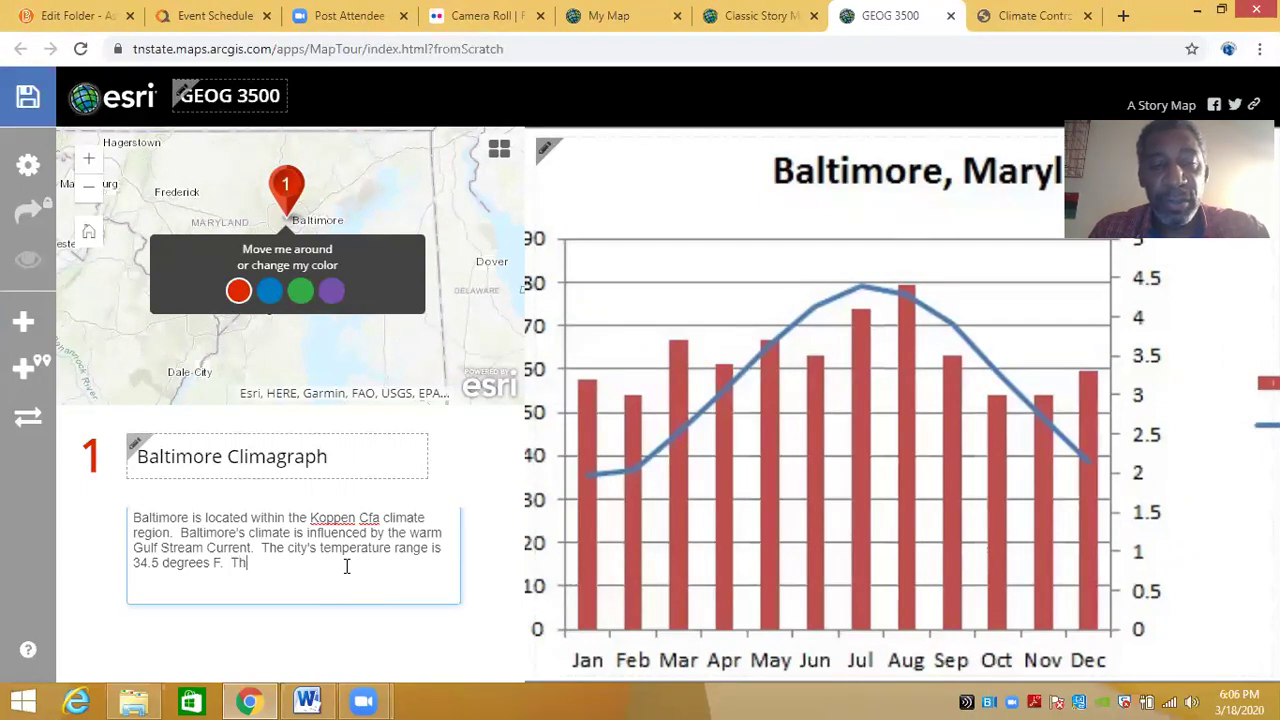
text(e average high )
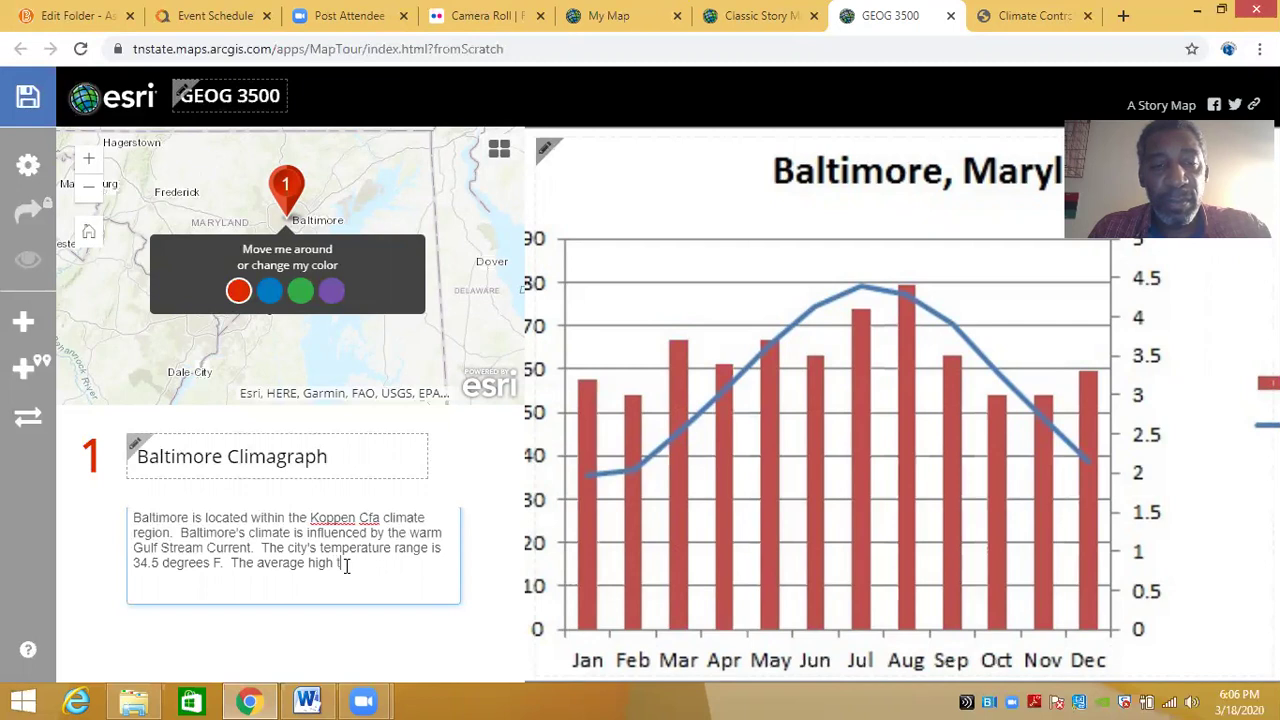
text(month)
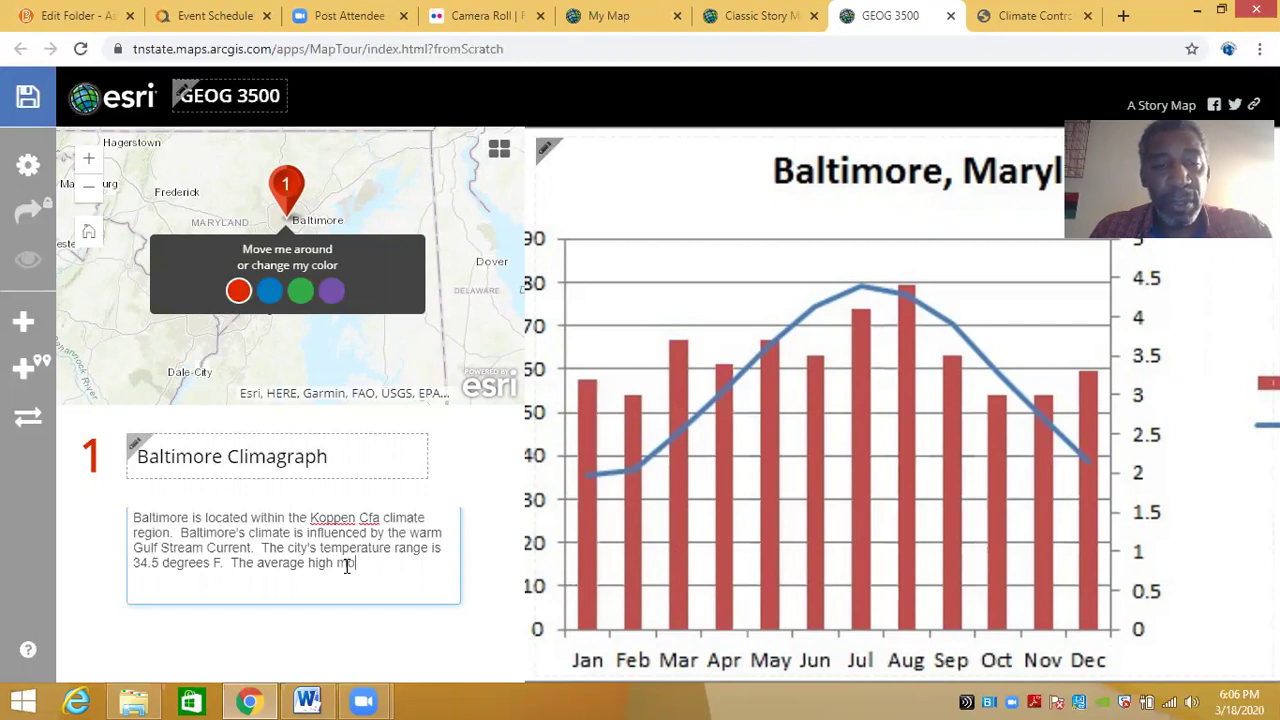
text(ly )
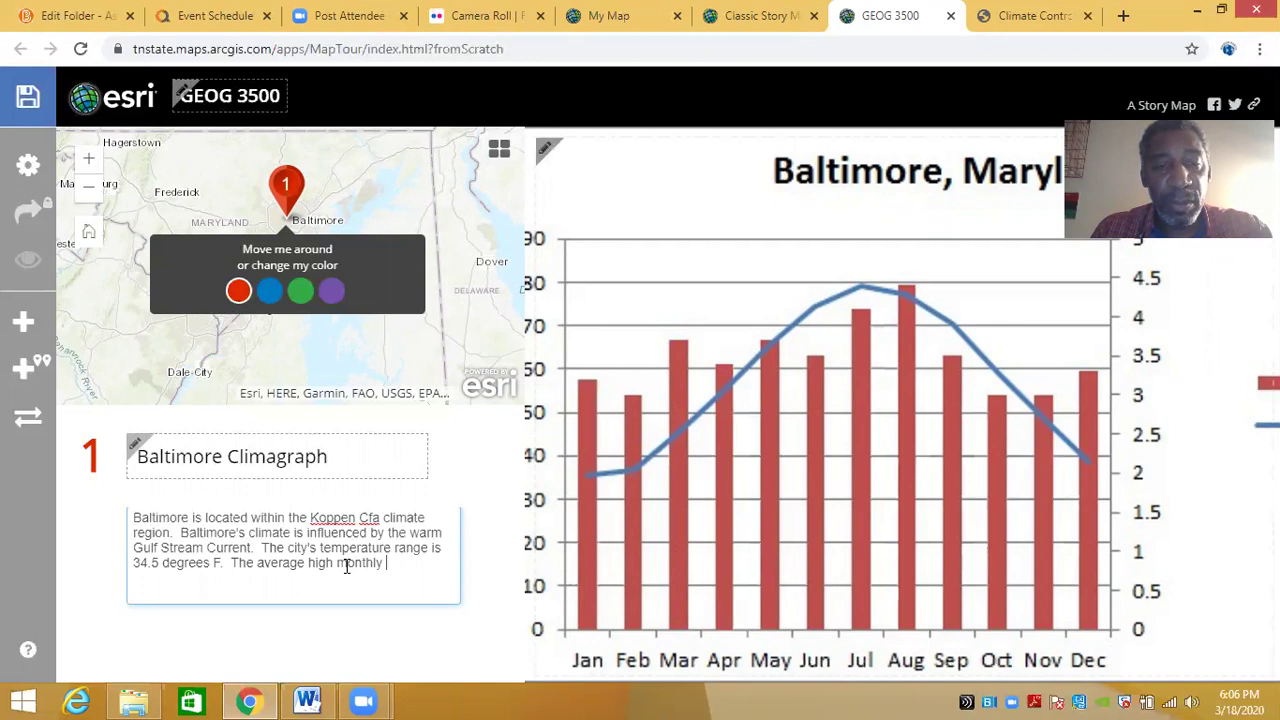
text(temperature is )
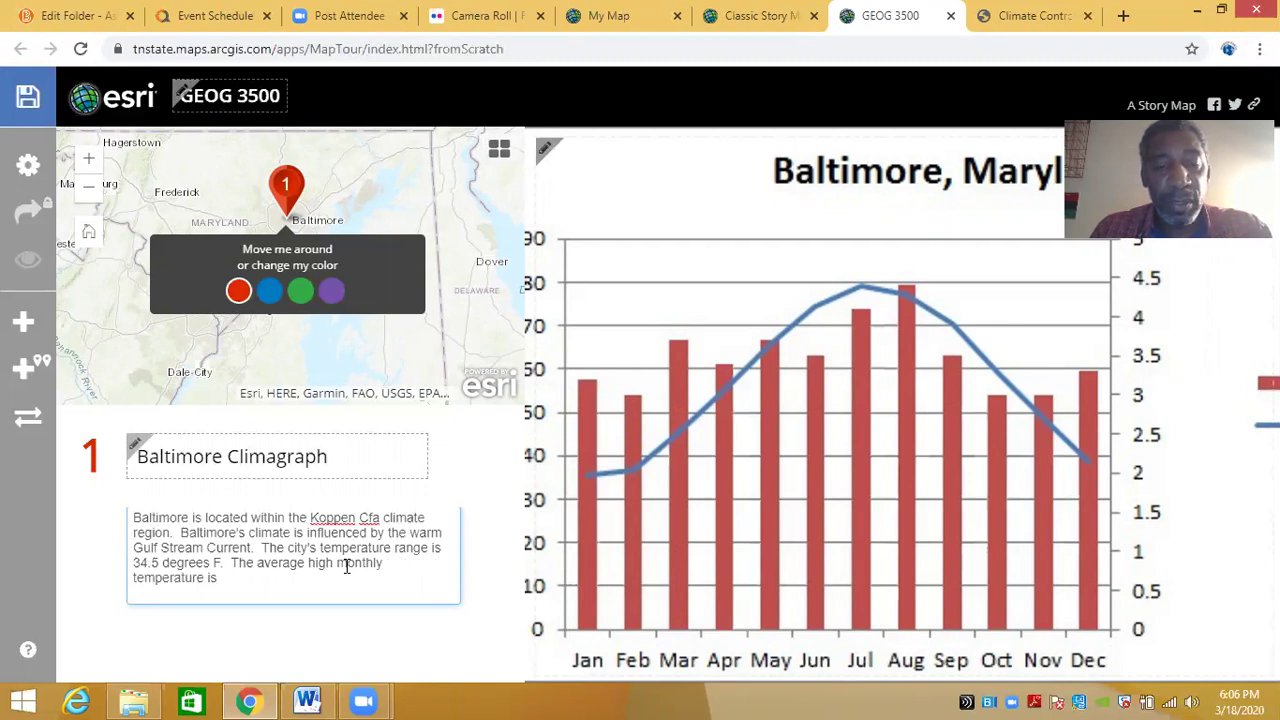
text(79.)
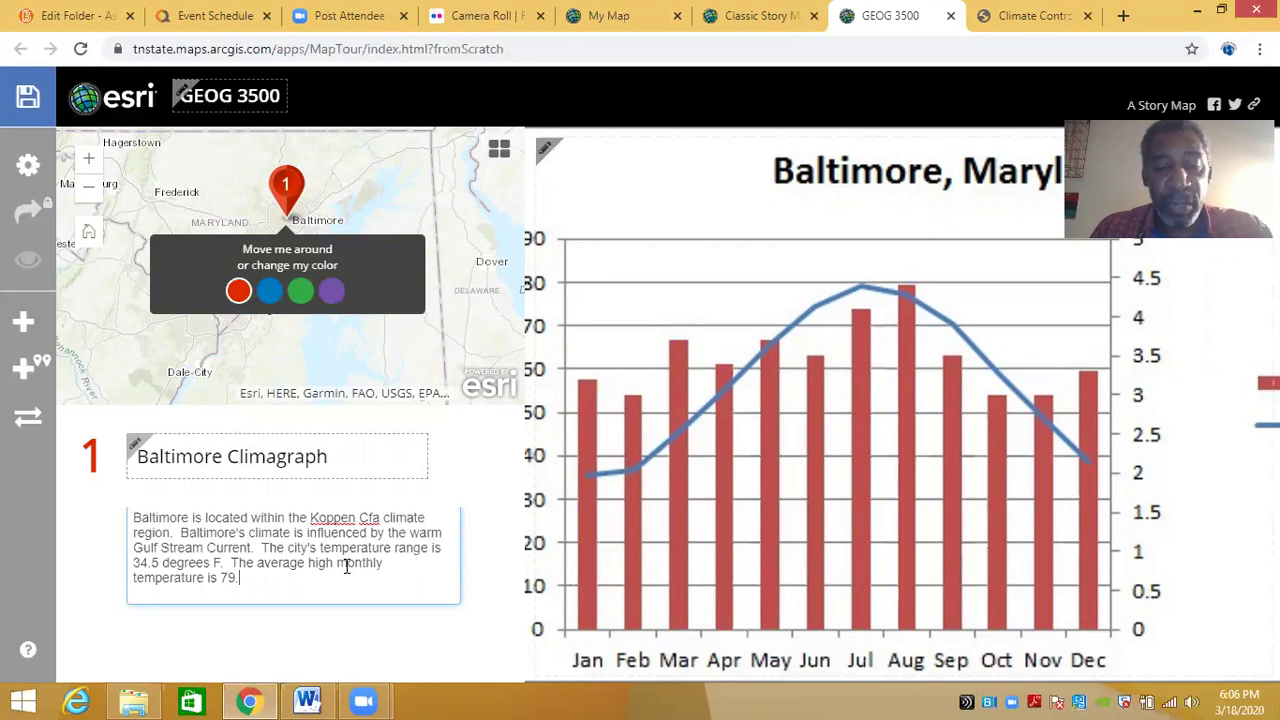
text(1 degre)
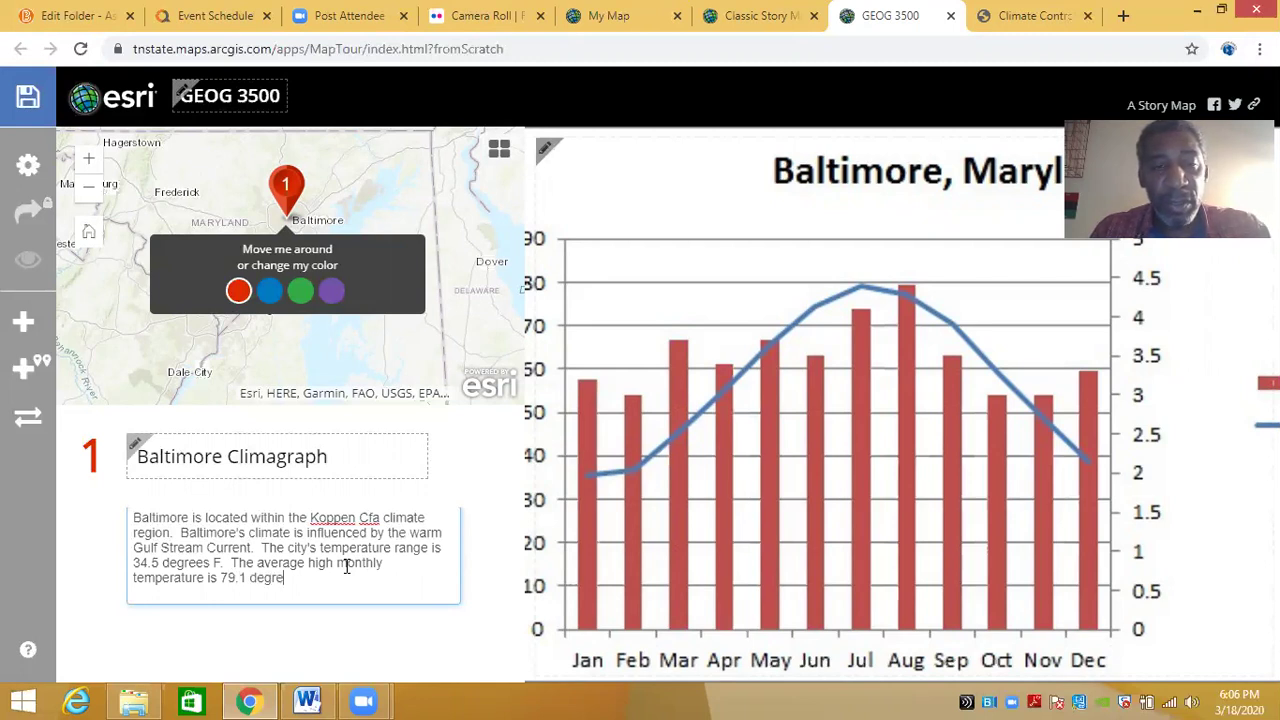
text(es F)
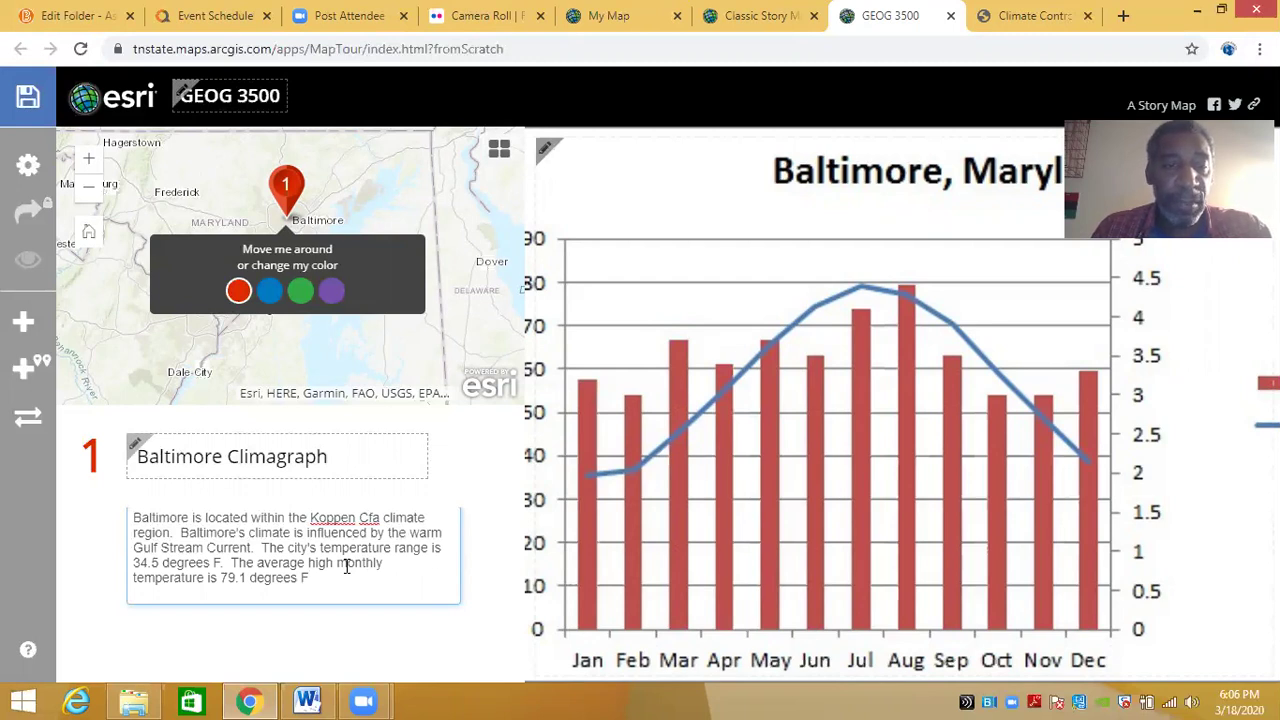
text( during)
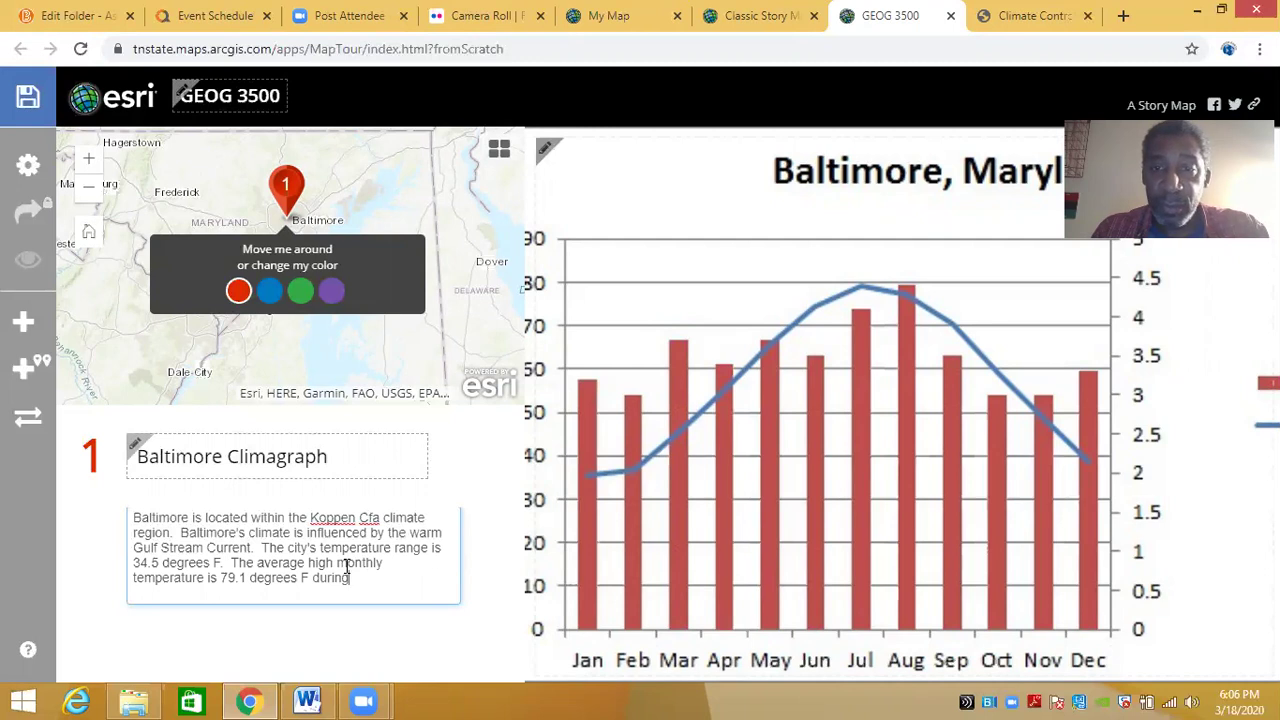
text( July.)
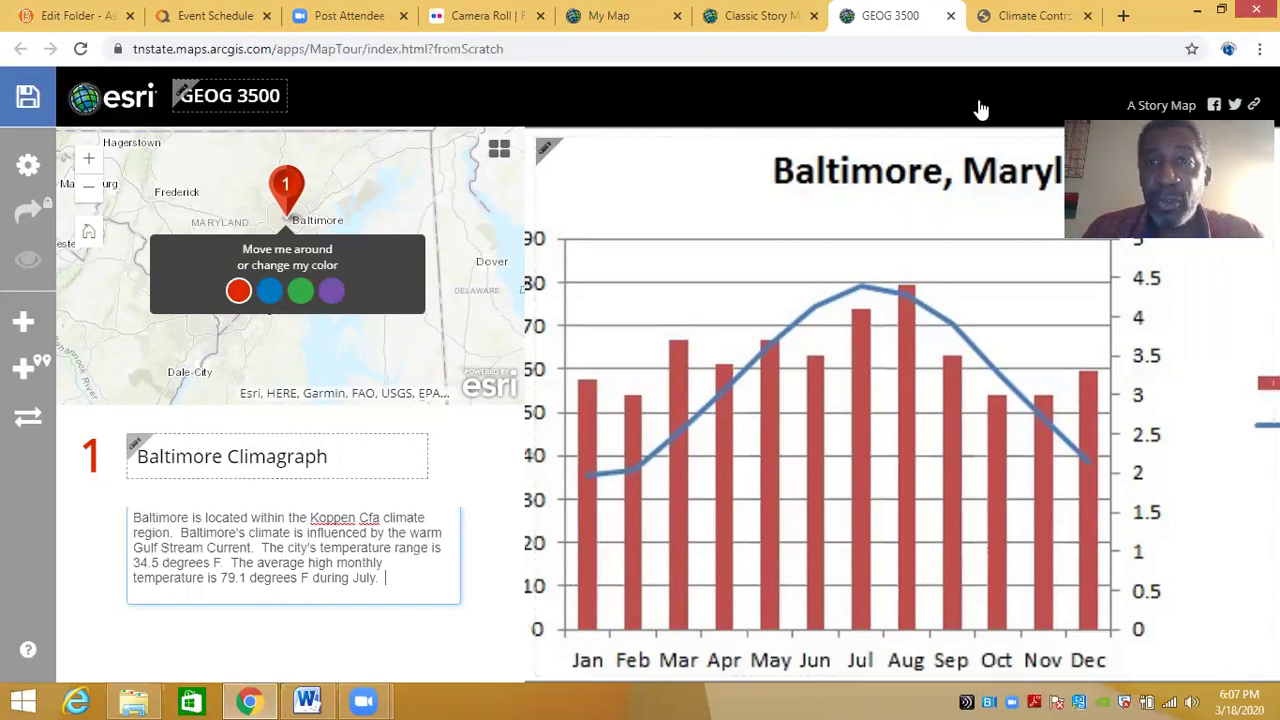
- Check the North America climographs page and the climate tutorial links in the Word assignment, and close the Word document
click(1015, 16)
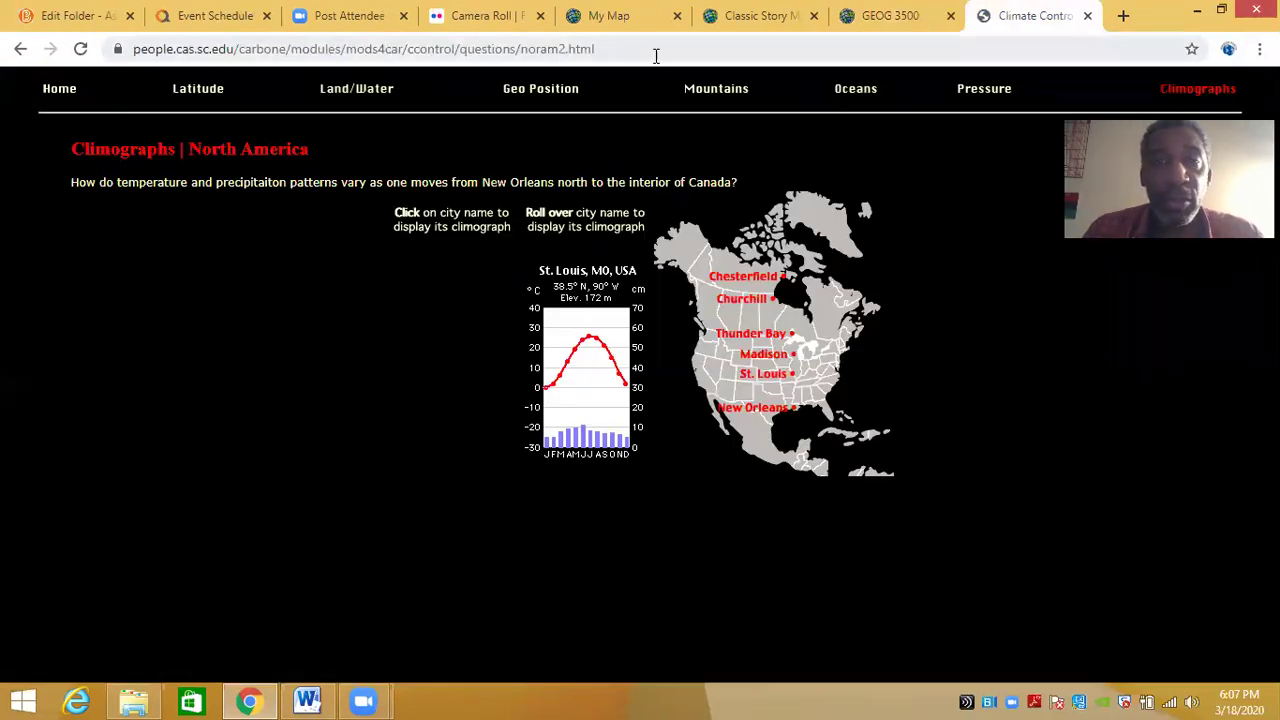
click(308, 700)
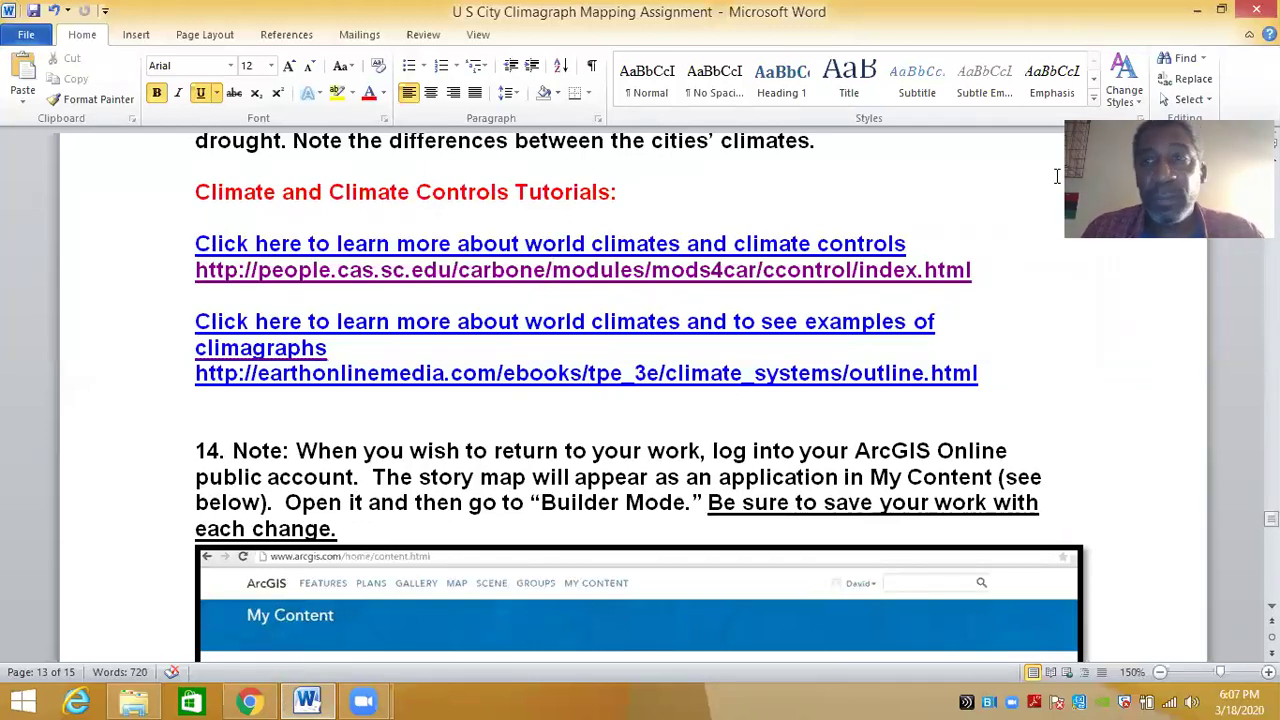
click(1256, 10)
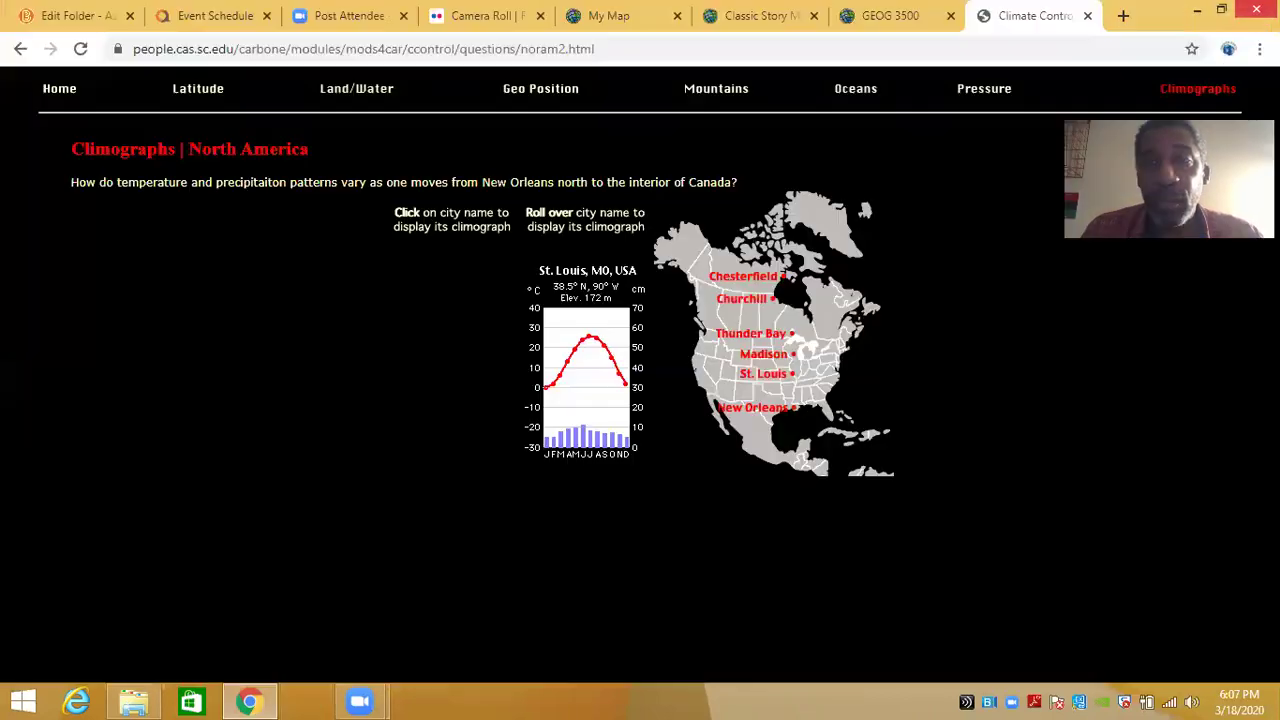
- Return to the GEOG 3500 story map, save the tour with the finished Baltimore Climagraph caption, and dismiss the save notice
click(862, 32)
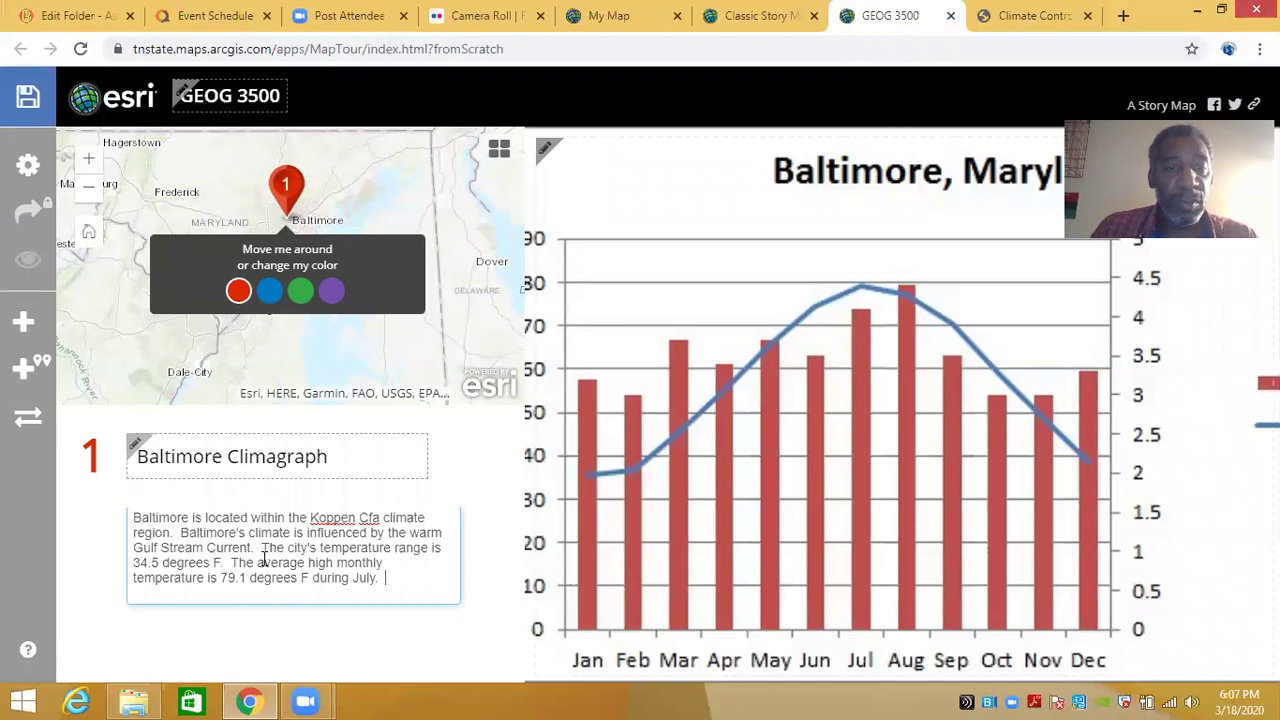
click(403, 570)
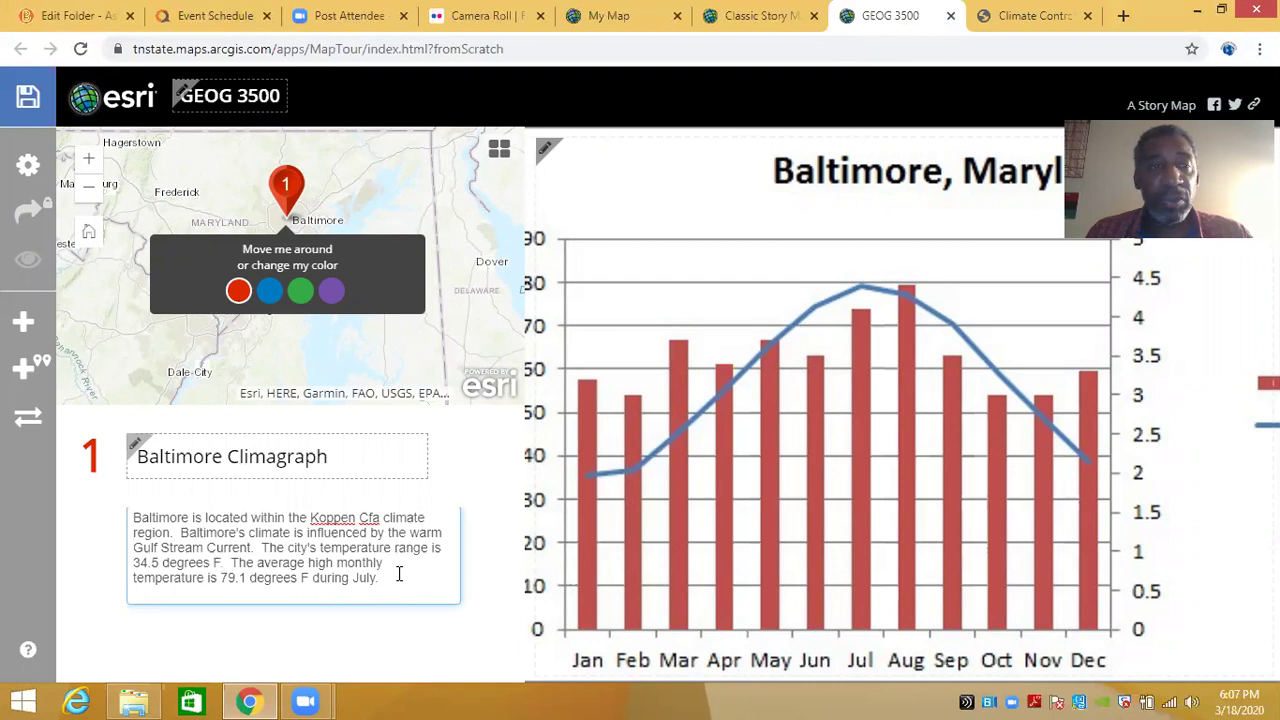
click(28, 97)
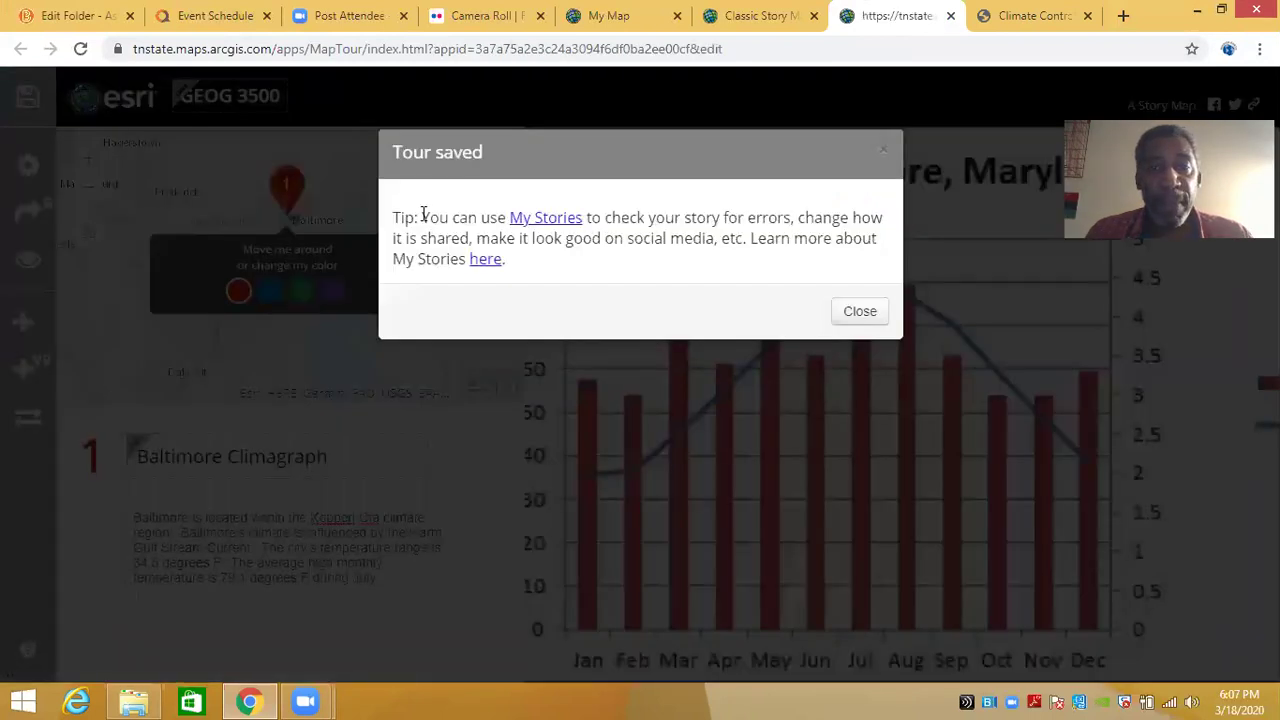
click(858, 313)
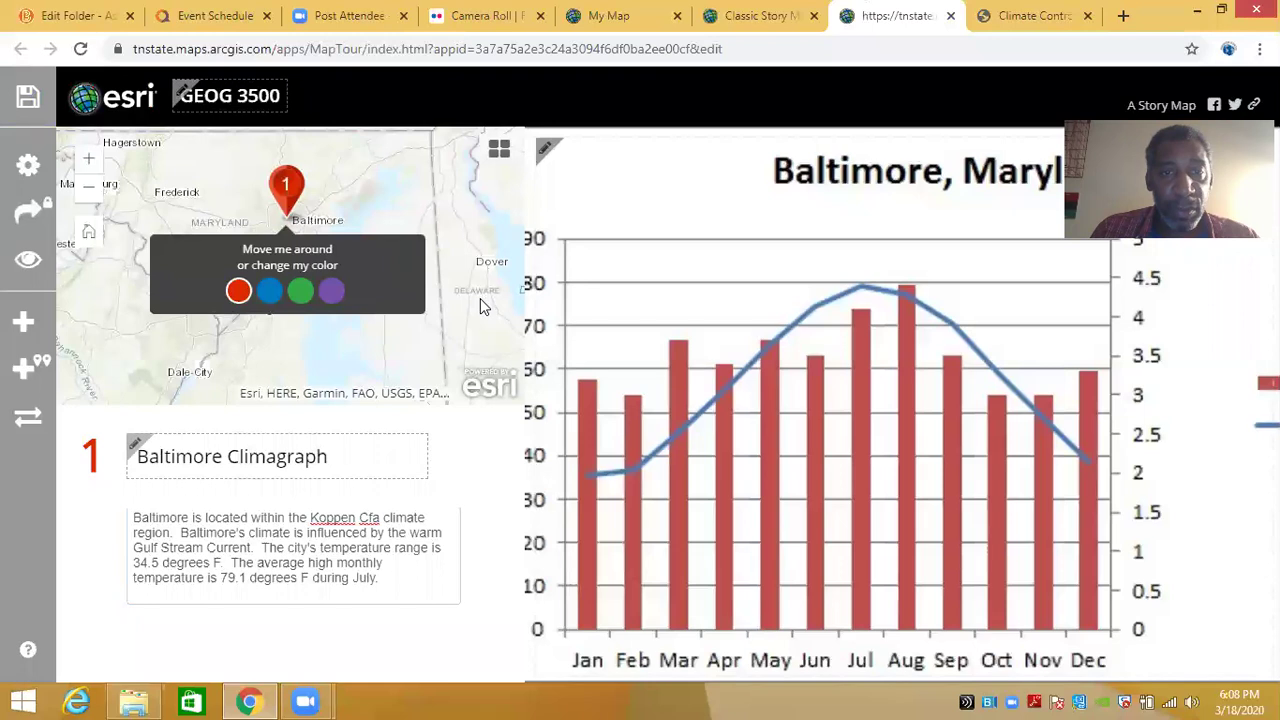
- Look over the basemap choices for the tour map and examine the Baltimore marker's position at a wider regional scale
click(498, 158)
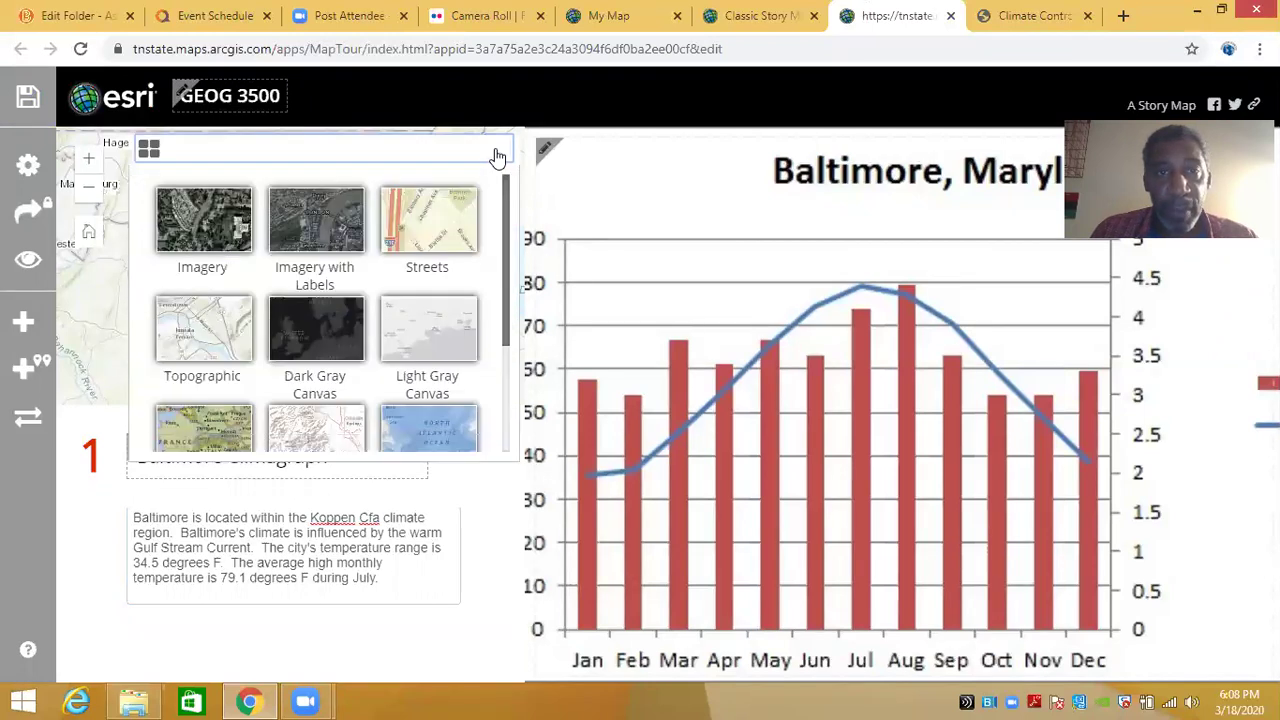
click(499, 161)
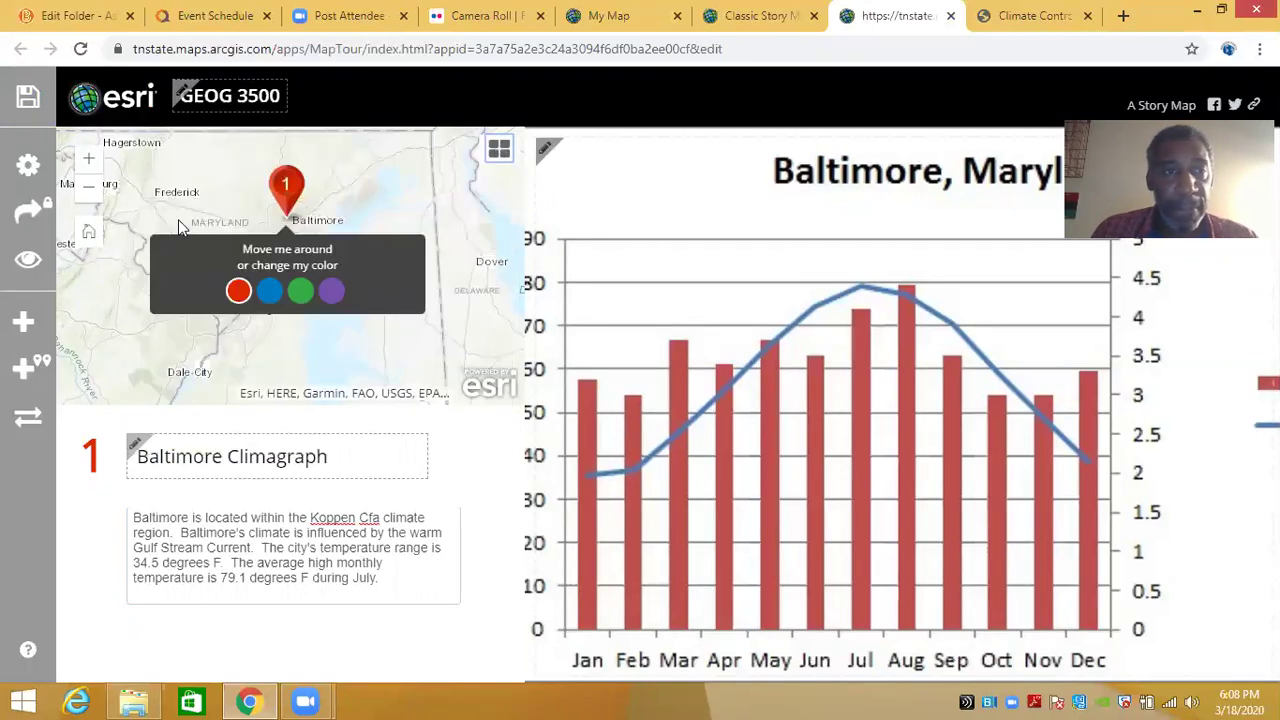
click(89, 196)
click(89, 198)
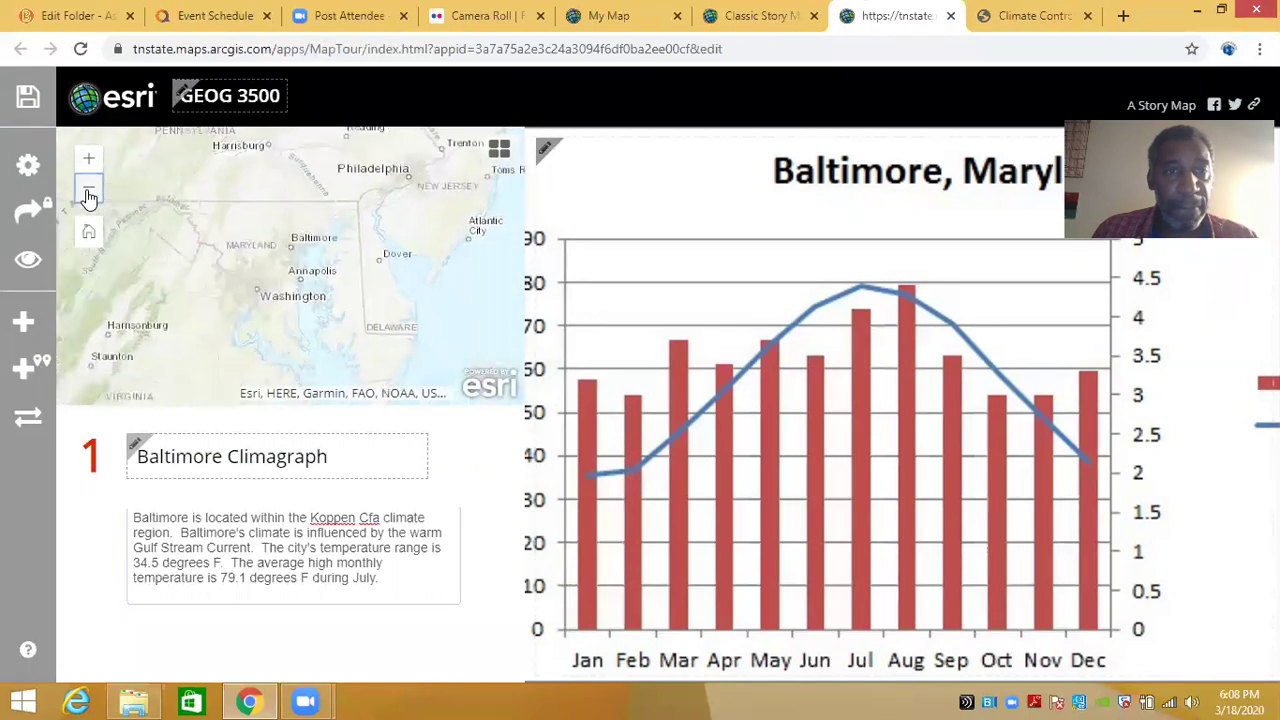
click(89, 198)
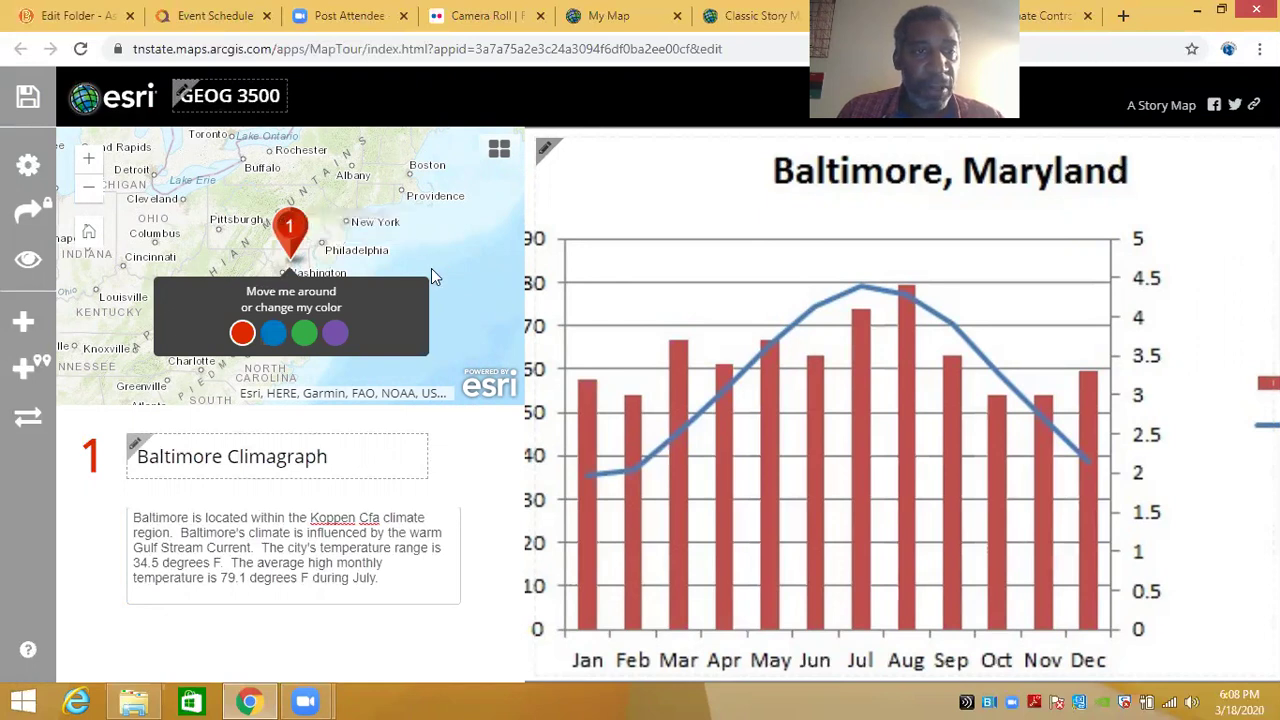
- Preview the story map in viewer mode and inspect the enlarged Baltimore climagraph image before closing it
click(29, 266)
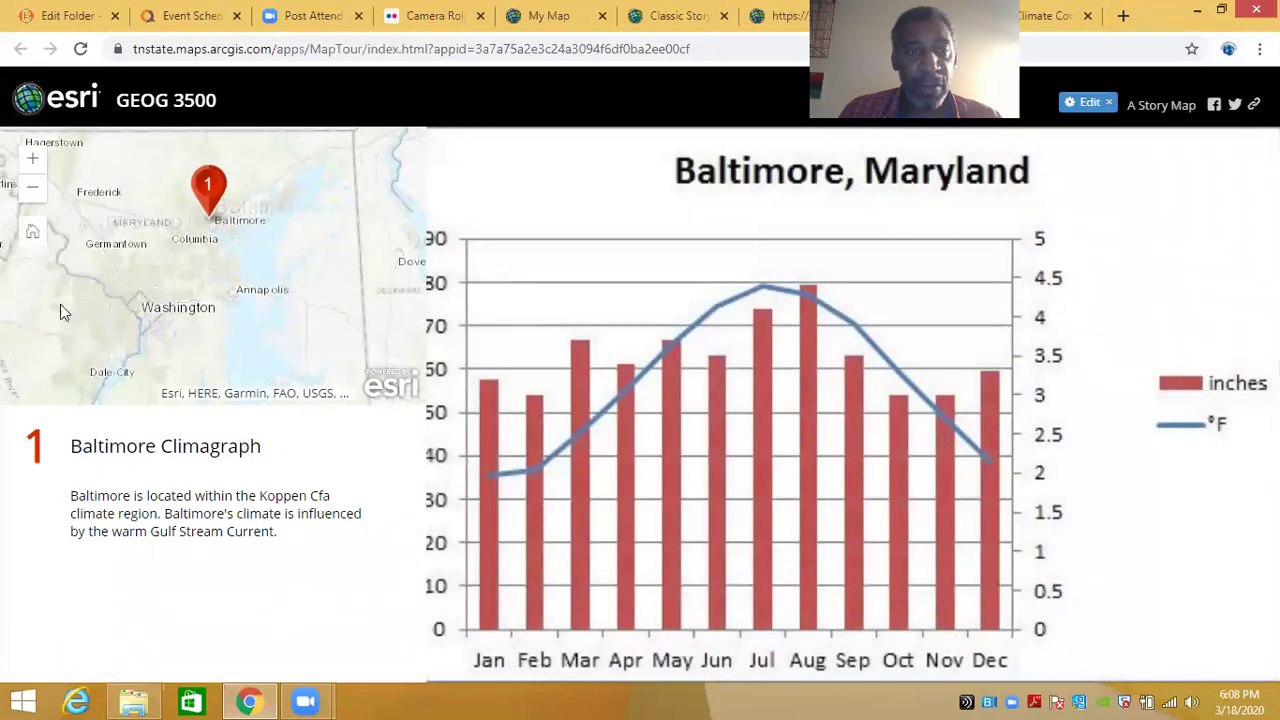
click(32, 189)
click(32, 189)
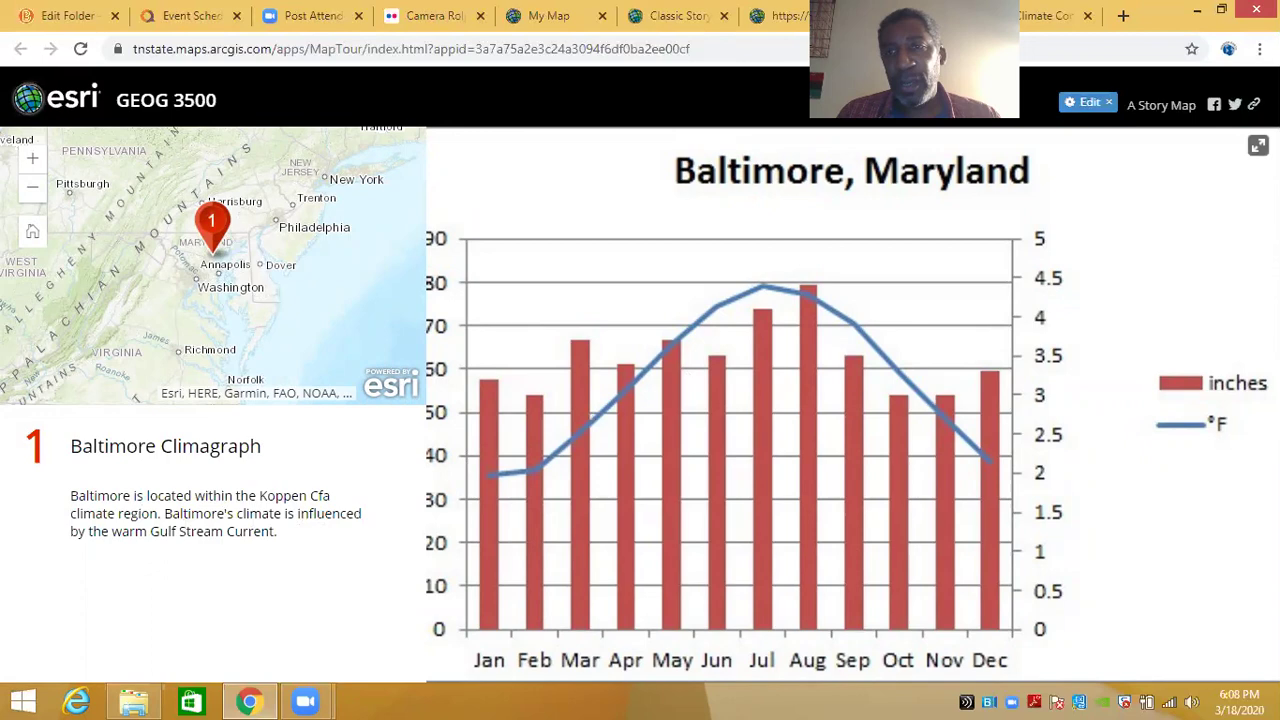
click(1258, 146)
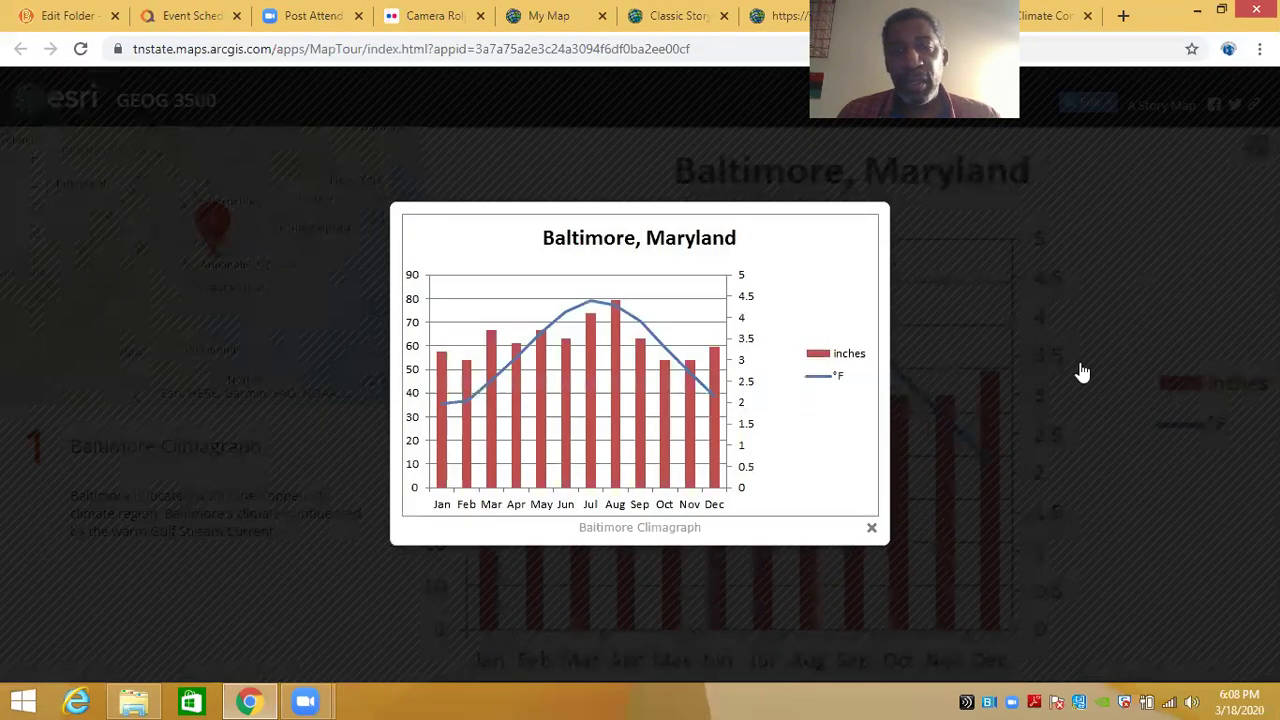
click(871, 527)
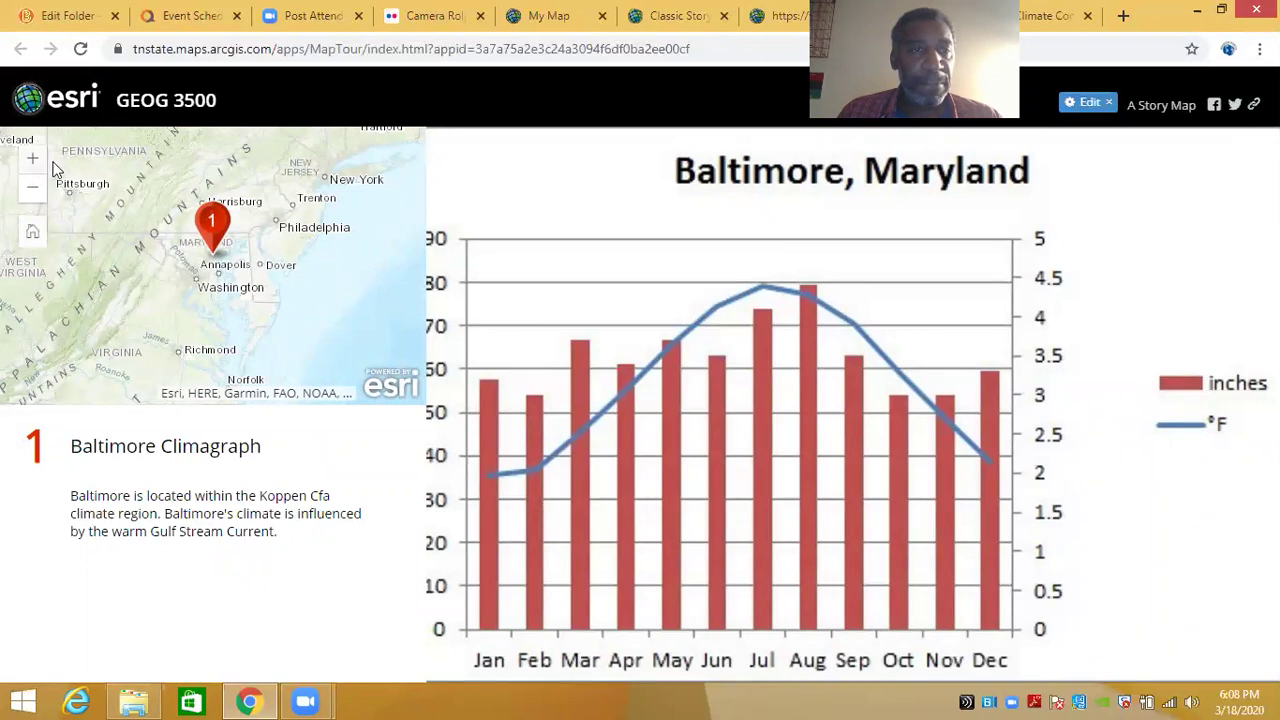
- Examine the Baltimore marker's location on the previewed map, from the surrounding states down to the city's neighbourhoods
mouse_move(326, 314)
mouse_down()
mouse_move(331, 363)
mouse_move(378, 394)
mouse_up()
drag(160, 185, 190, 217)
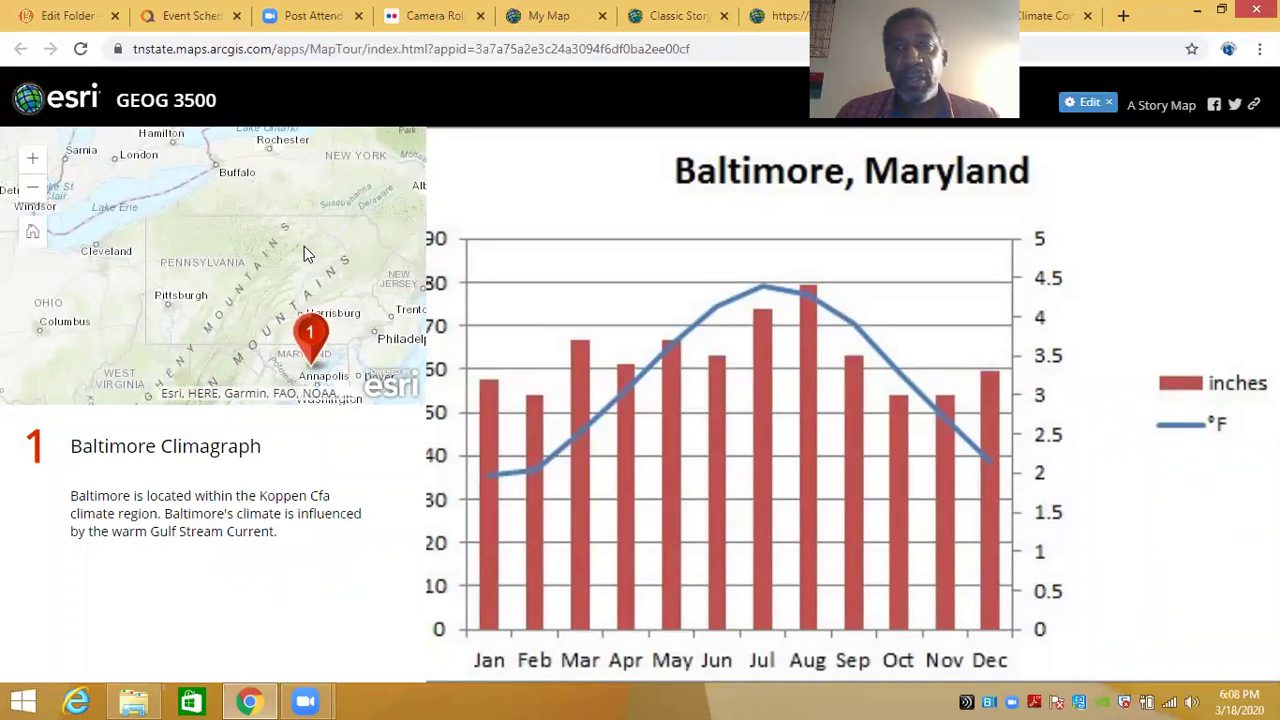
drag(300, 238, 274, 140)
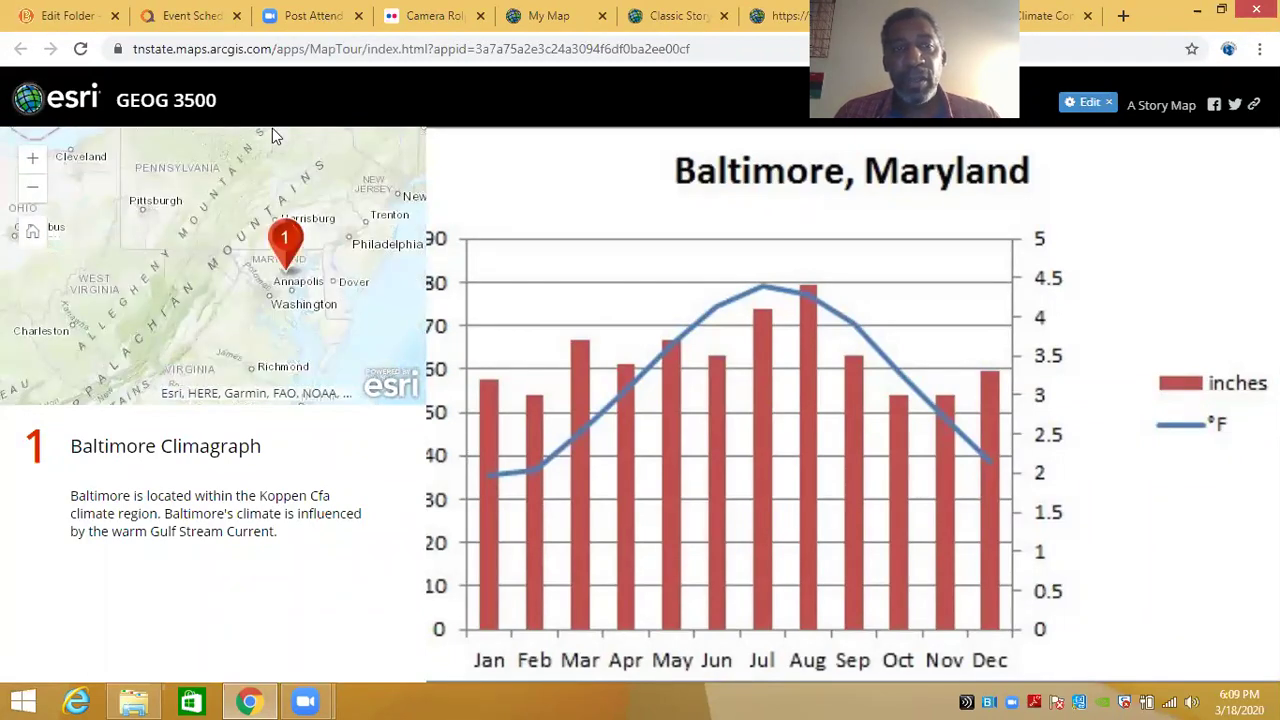
click(33, 160)
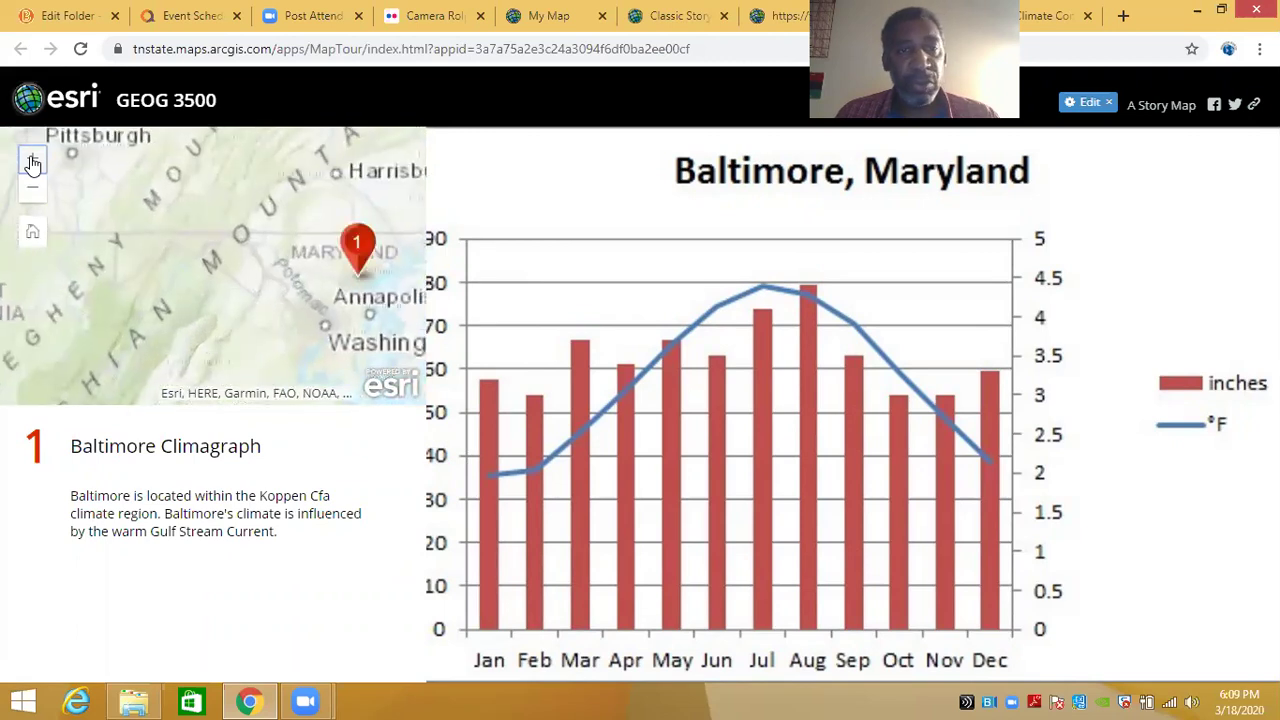
click(33, 160)
click(32, 232)
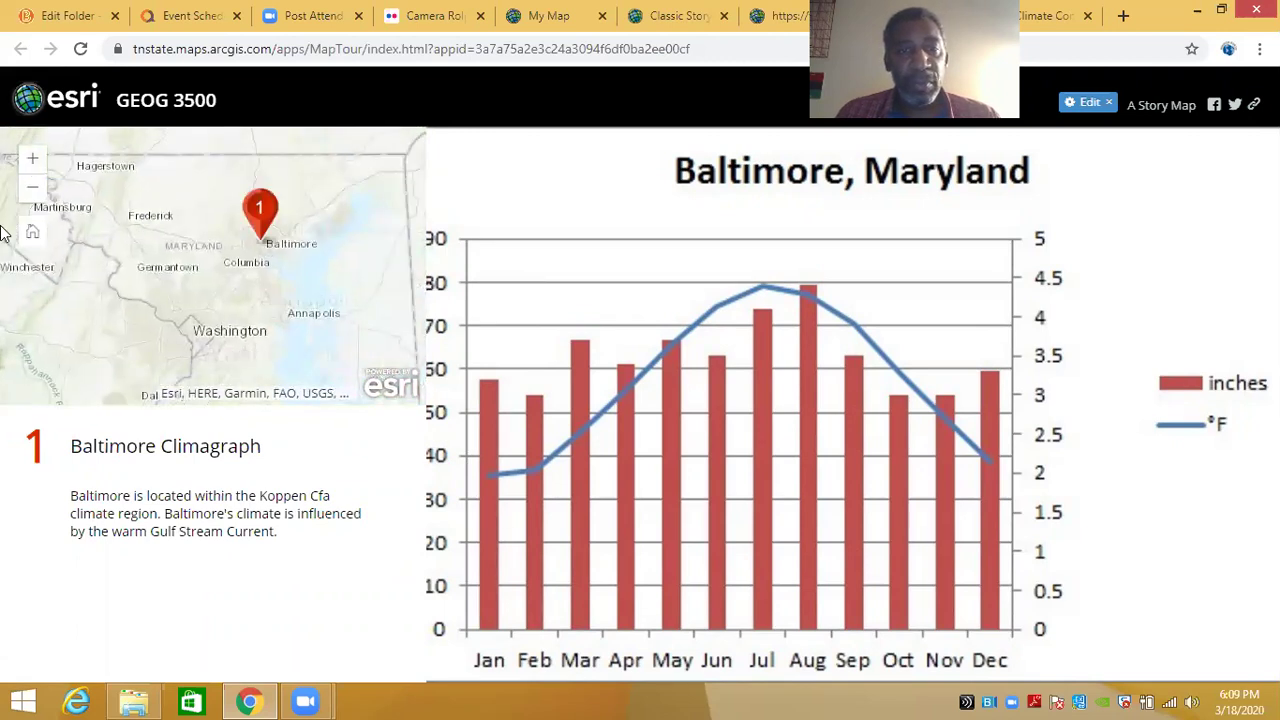
click(32, 159)
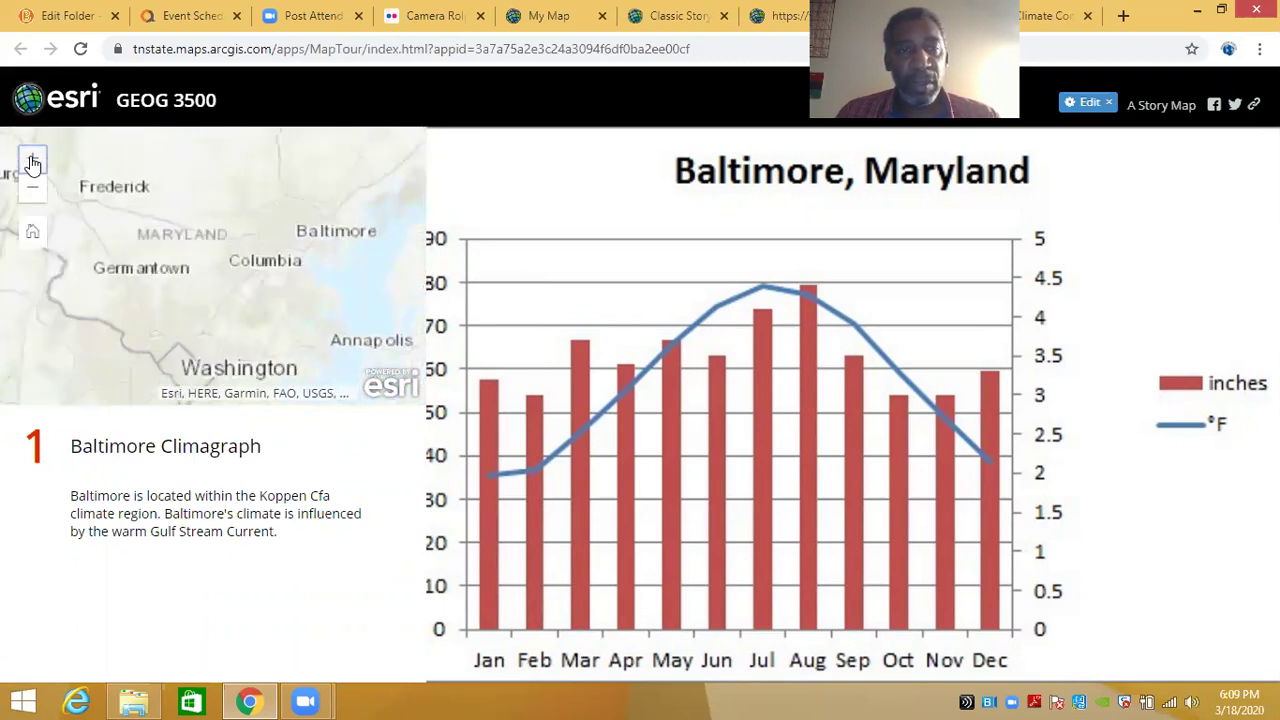
drag(220, 226, 142, 243)
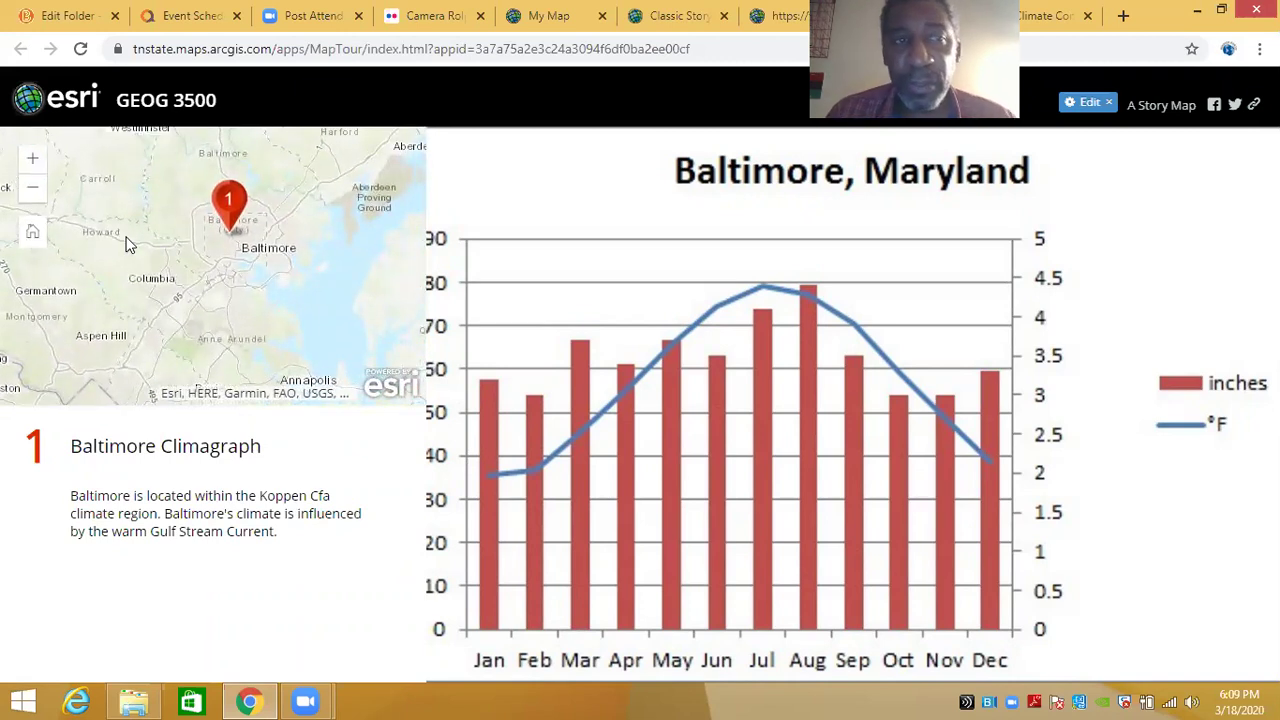
click(32, 159)
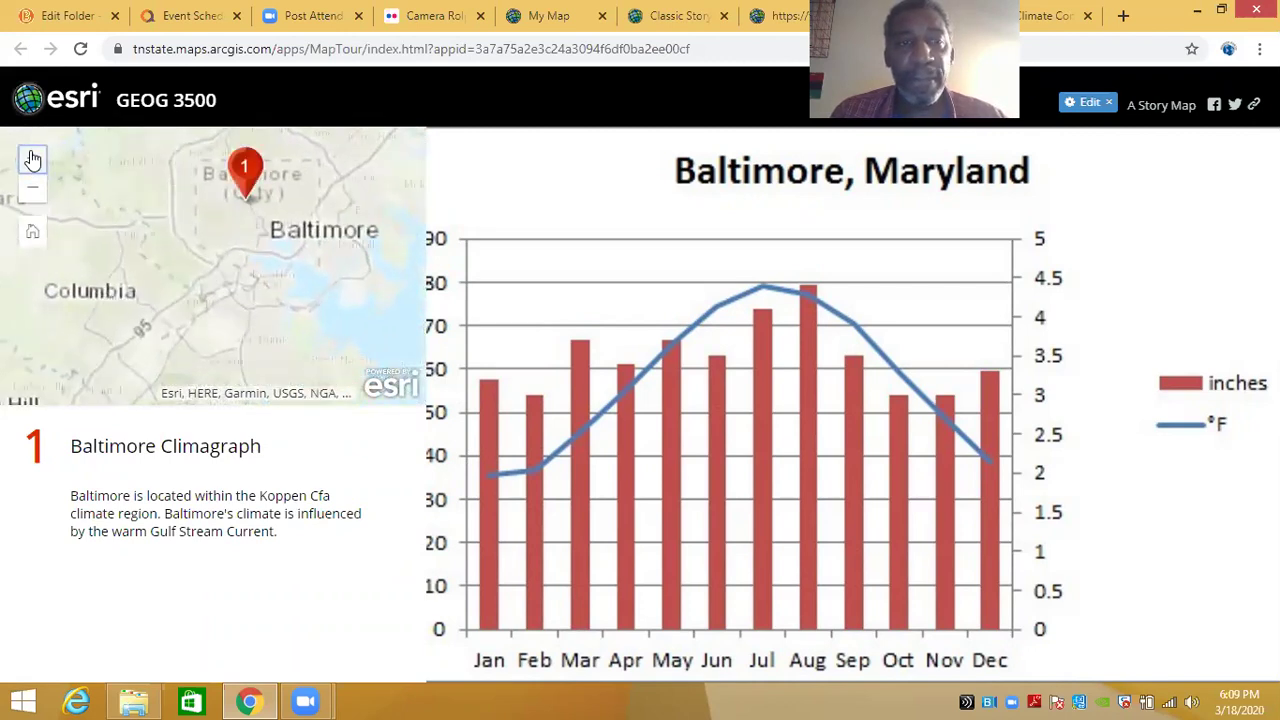
scroll(204, 221, up, 1)
scroll(204, 221, down, 2)
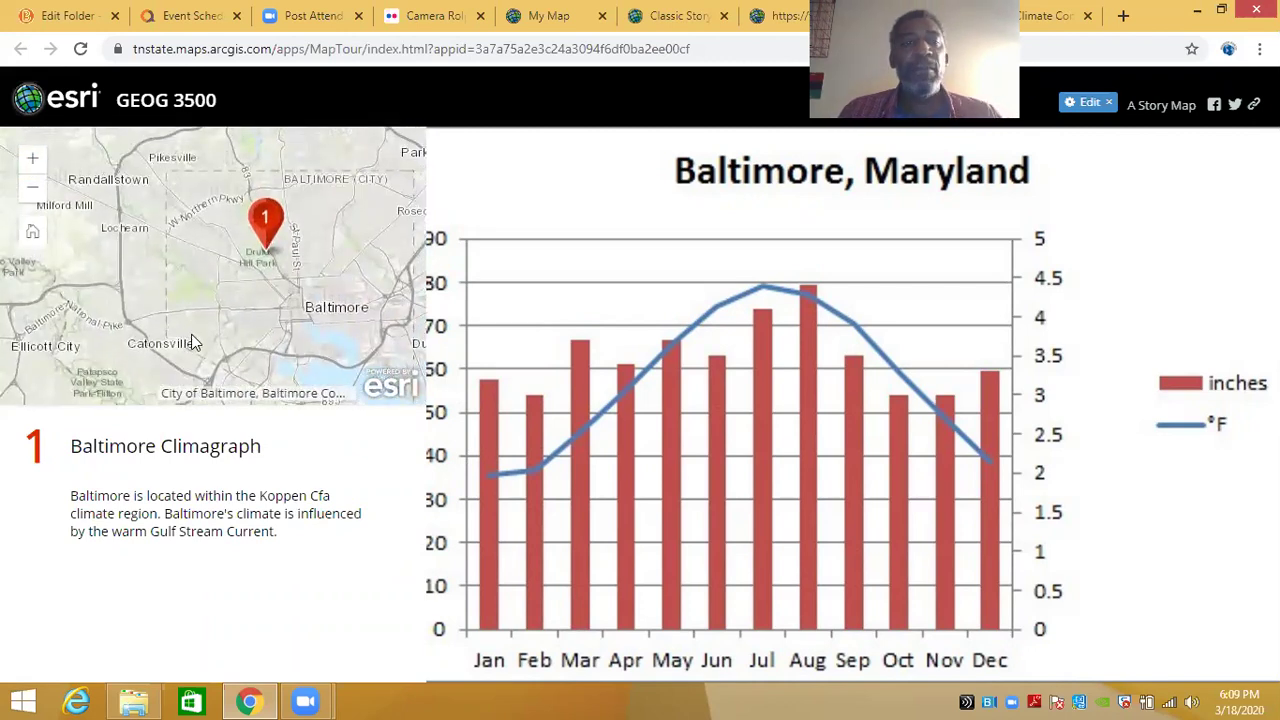